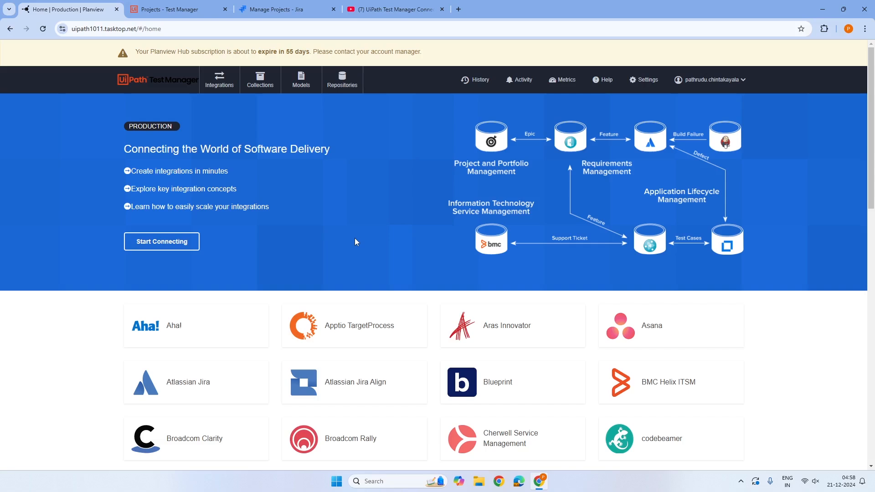
Step: Look over the UiPath Test Manager Connect video playlist and return to the Planview Hub home page
click(393, 9)
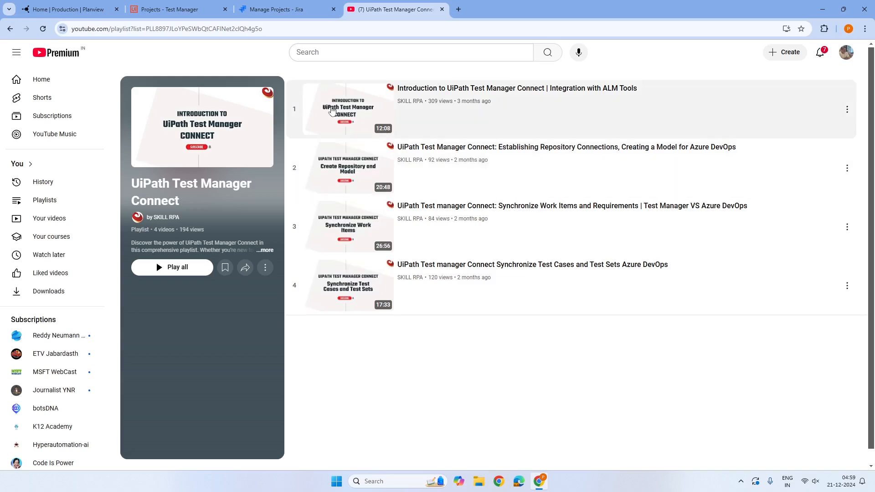
click(81, 16)
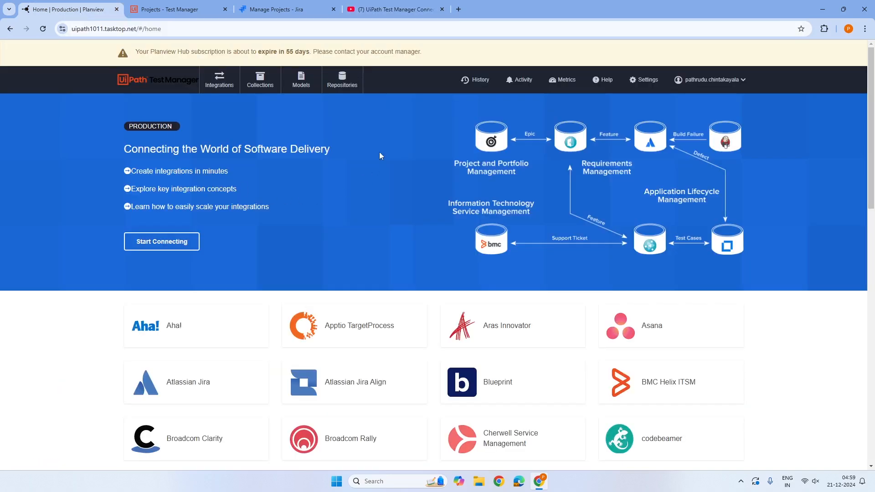
Step: Start a new Atlassian Jira repository connection and name it JiraConnection
click(341, 82)
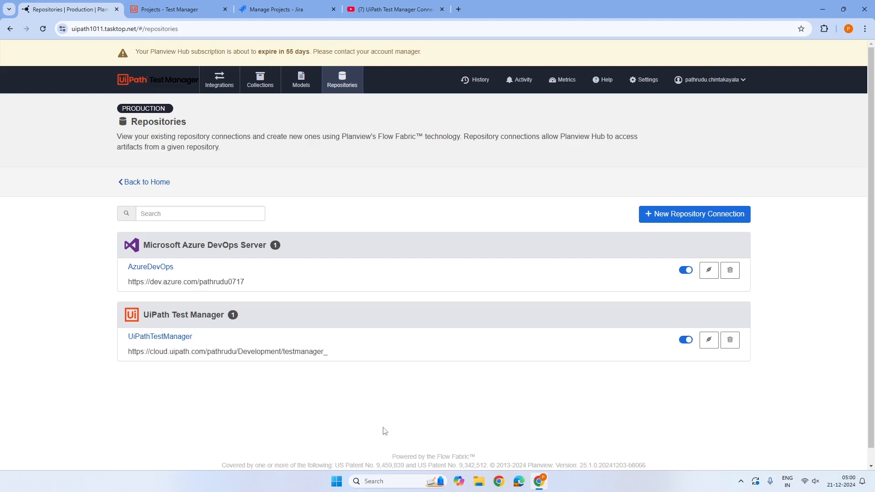
click(691, 220)
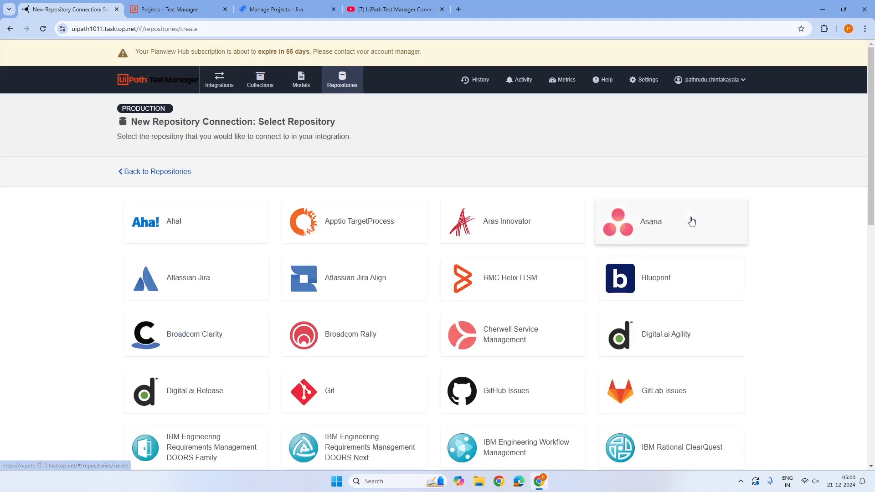
click(198, 286)
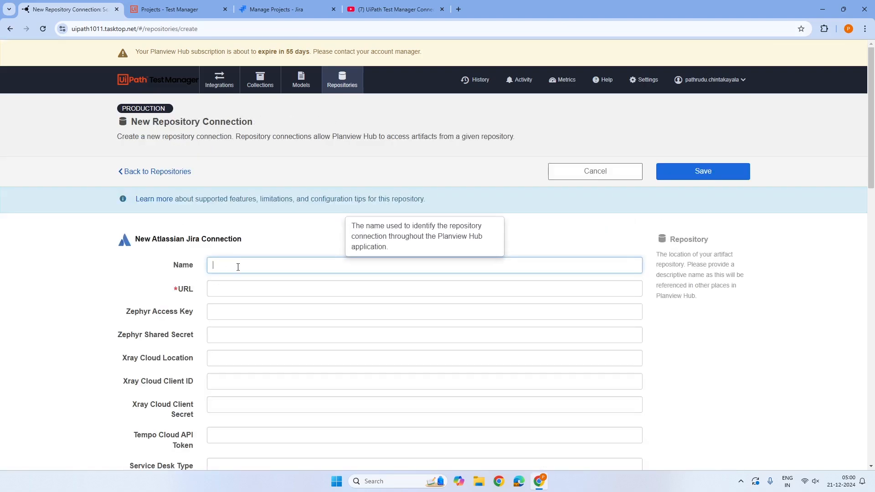
text(Ji)
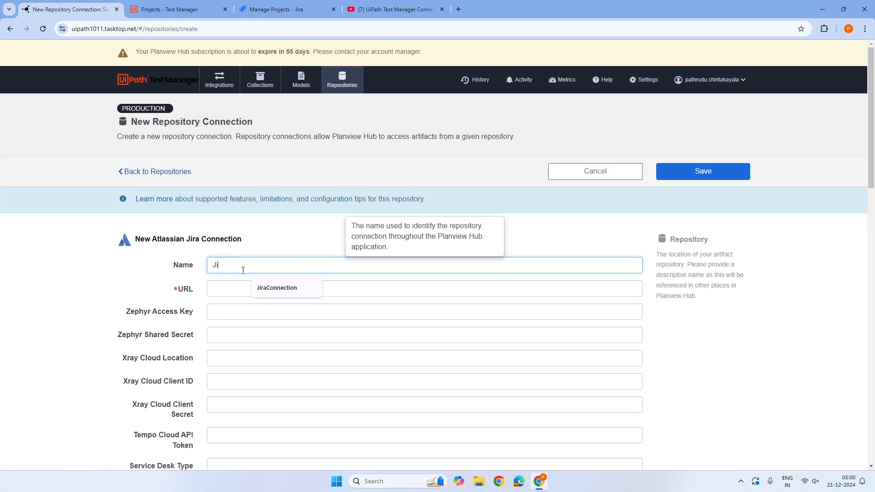
click(278, 290)
Step: Copy the Jira site's base address, ending in atlassian.net/, from the open Jira page into the connection's URL
click(216, 290)
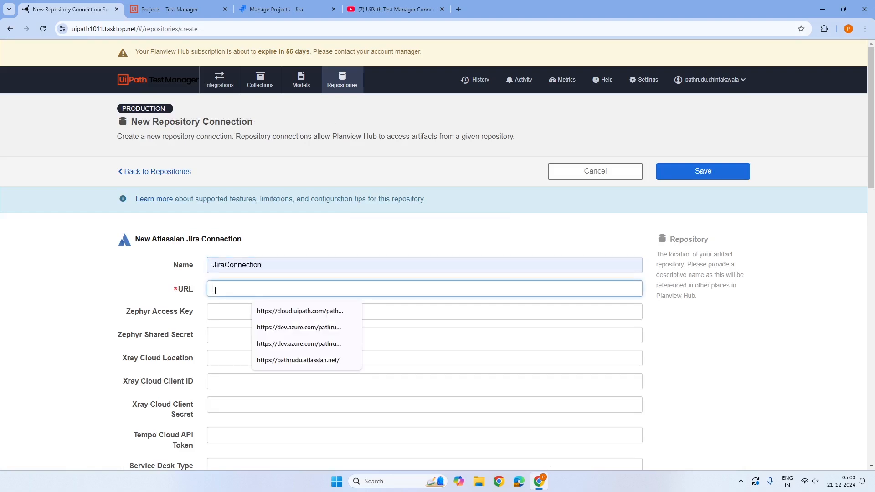
click(276, 10)
click(122, 29)
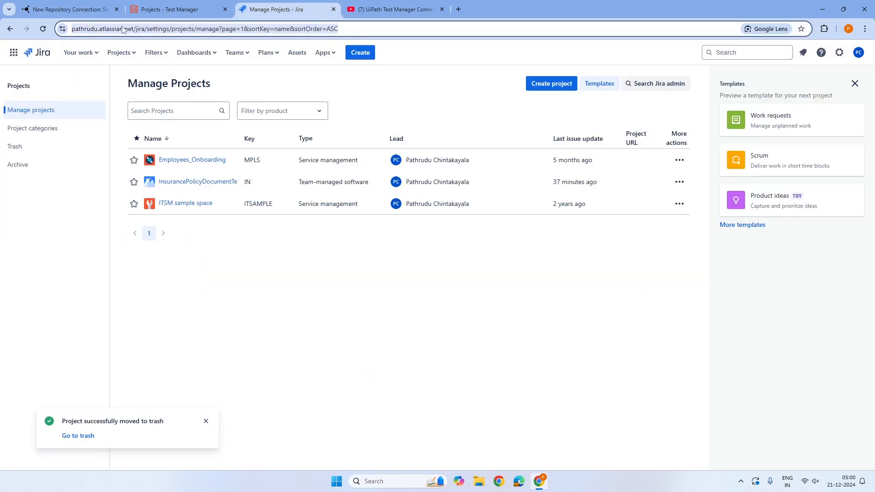
click(157, 28)
drag(157, 29, 69, 28)
key(ctrl+c)
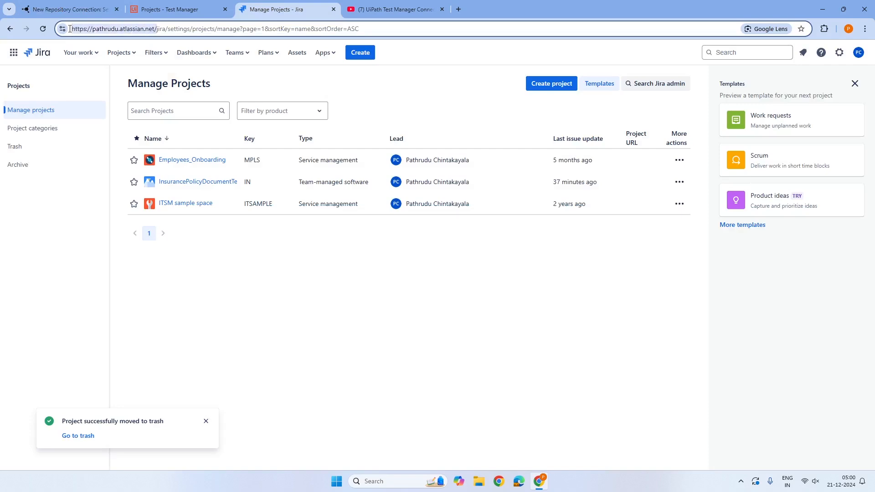
click(87, 9)
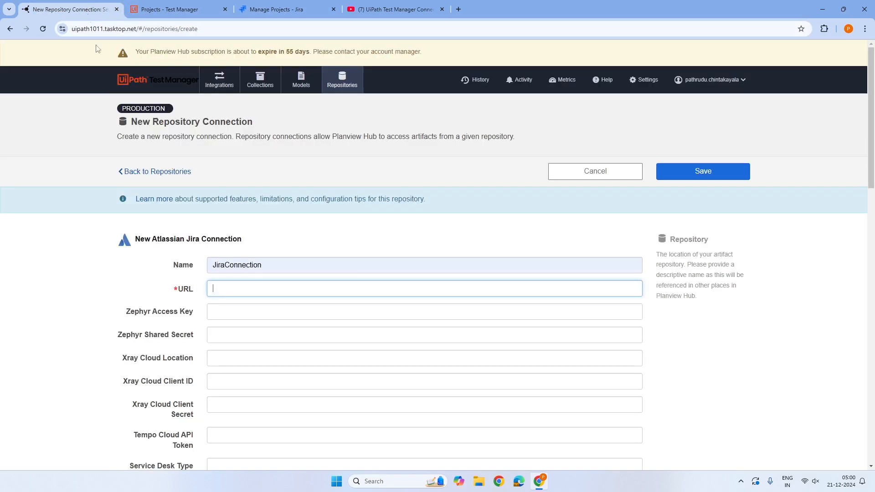
key(ctrl+v)
Step: Set the connection's authentication to Email Address and API Token Authentication (Jira Cloud only) and review the remaining connection settings
scroll(337, 292, down, 7)
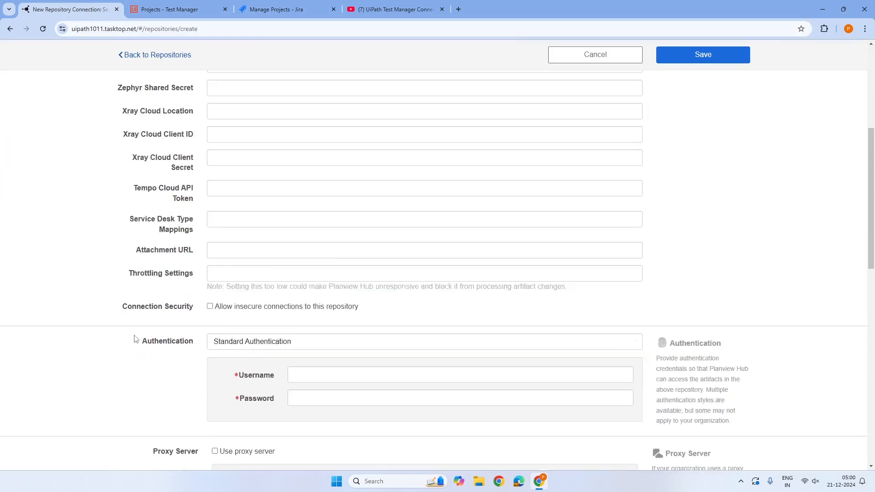
click(335, 274)
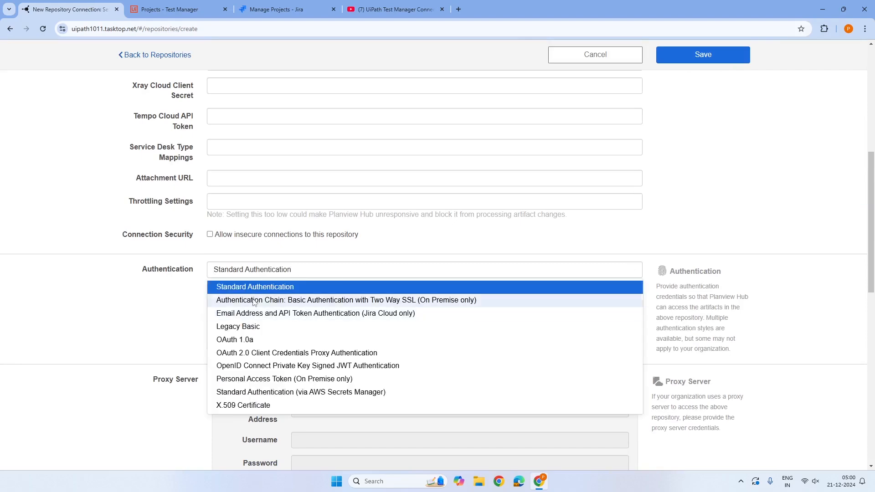
click(258, 314)
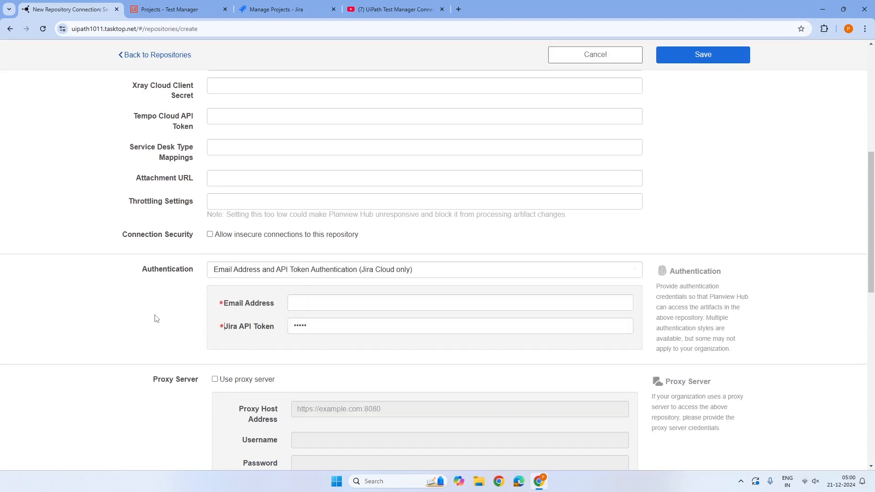
scroll(155, 318, down, 4)
scroll(155, 318, down, 7)
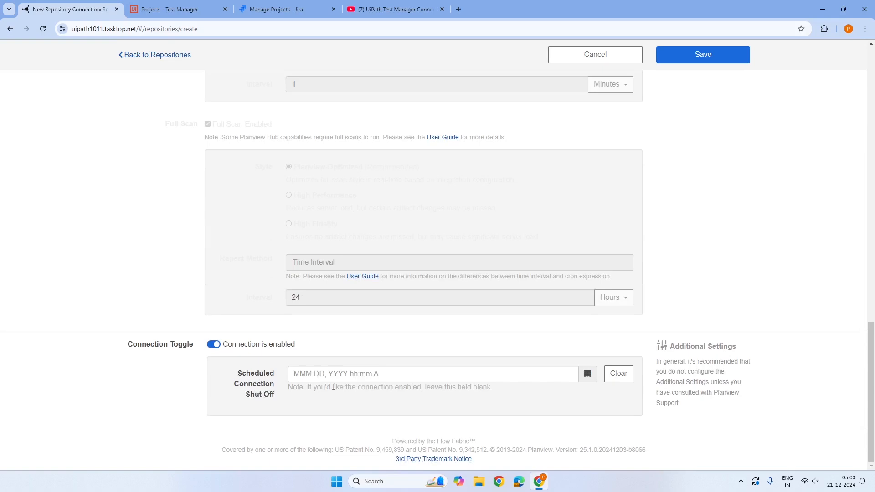
scroll(244, 368, up, 9)
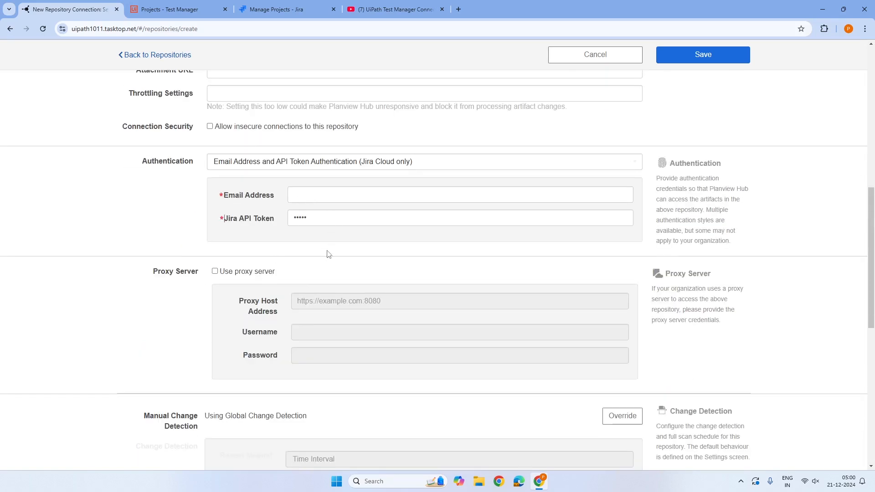
scroll(329, 252, up, 1)
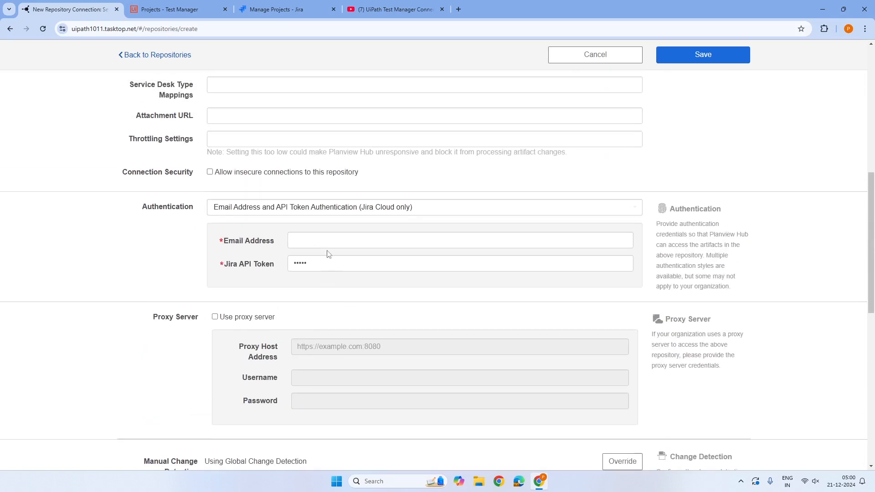
Step: Close the YouTube page and open the Atlassian account's API tokens page, id.atlassian.com/manage-profile/security/api-tokens, in a new browser tab
click(442, 9)
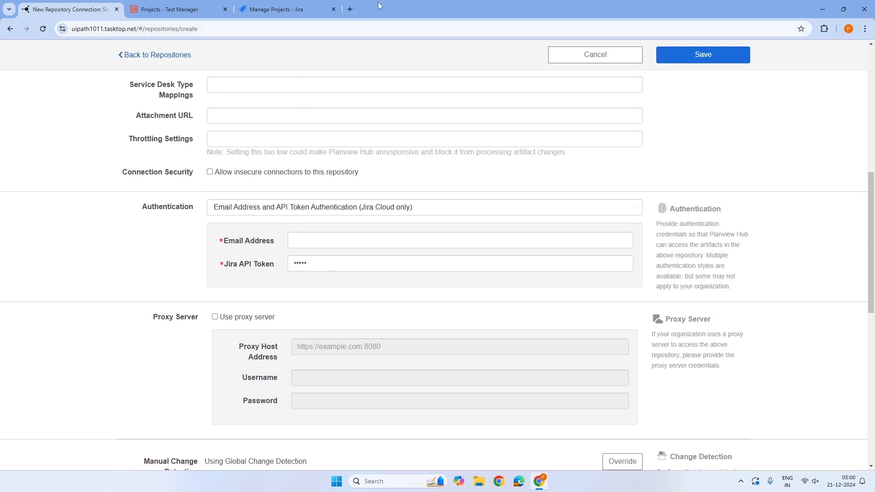
click(351, 9)
text(id.a)
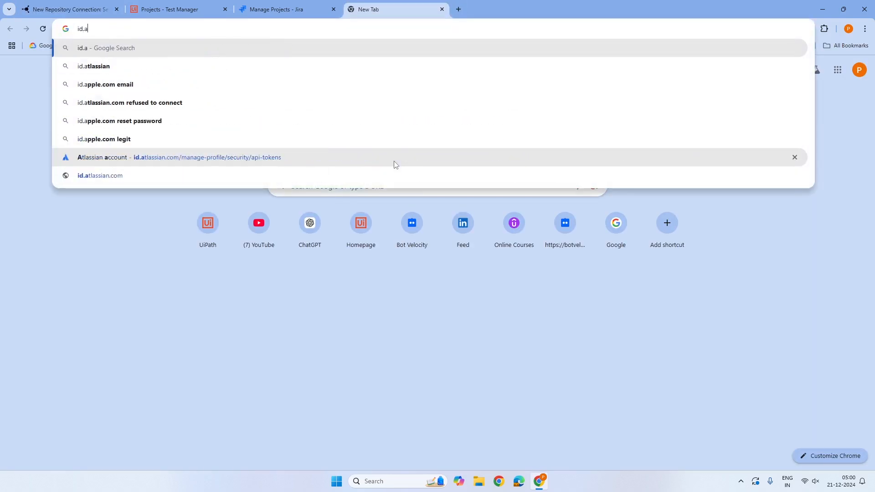
key(Return)
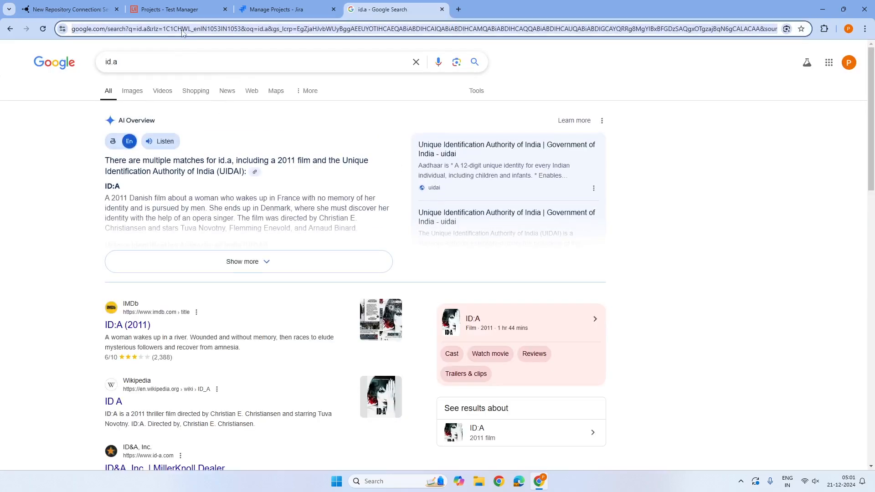
click(182, 29)
text(id.a)
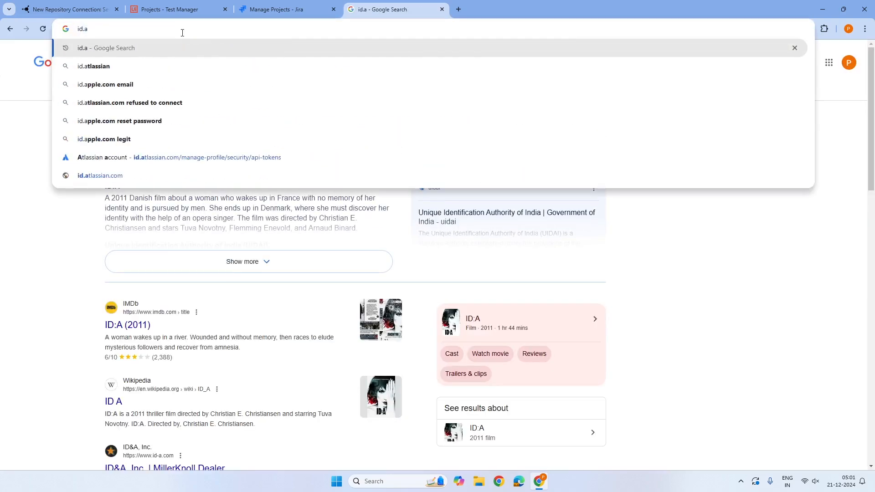
click(323, 157)
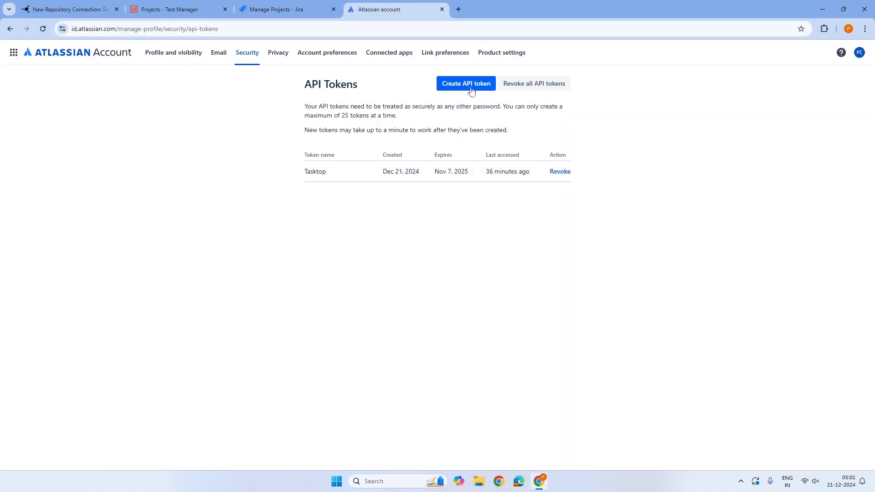
Step: Create an Atlassian API token named TaskTop_TM that expires on 1/3/2025
click(468, 85)
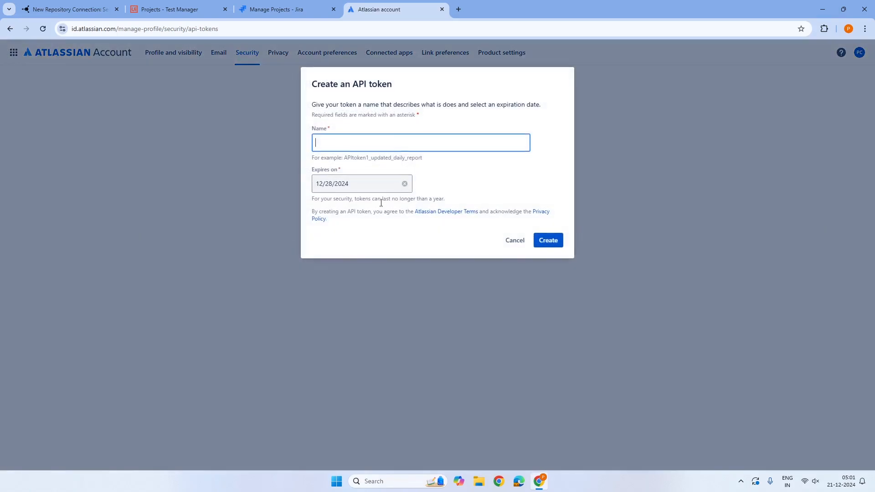
text(Task)
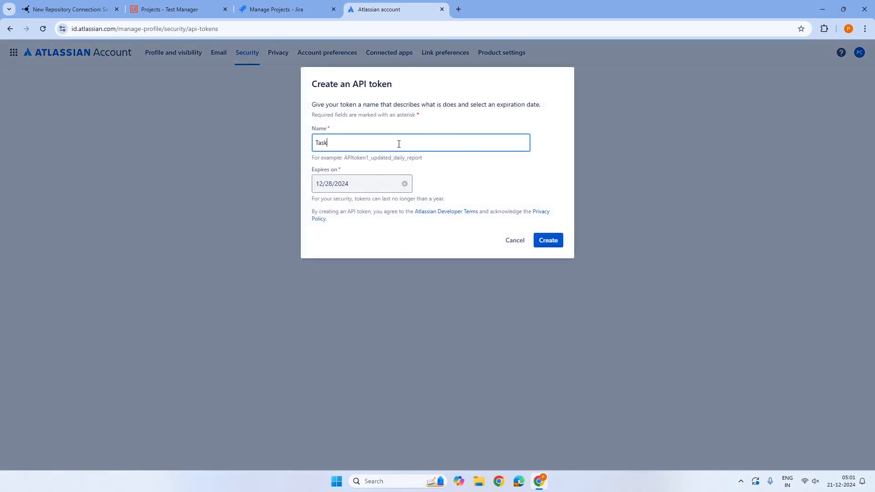
text(Top_Jira)
key(BackSpace)
text(TM)
click(404, 184)
click(404, 184)
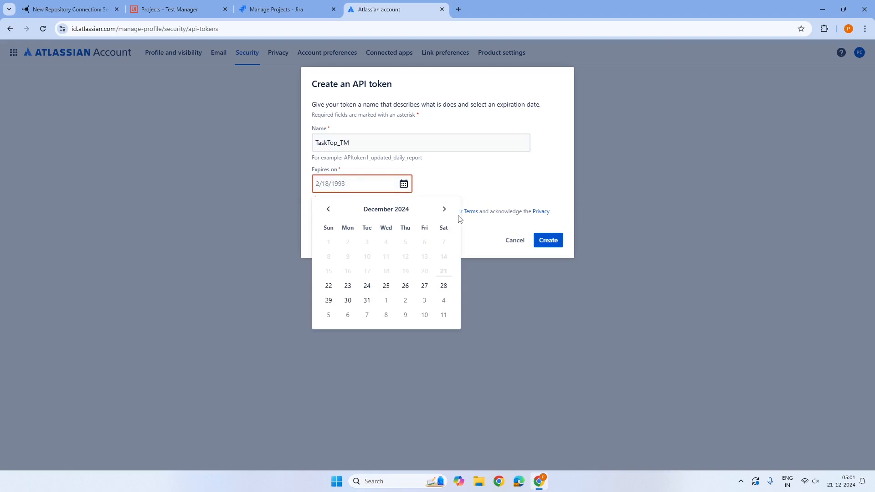
click(427, 306)
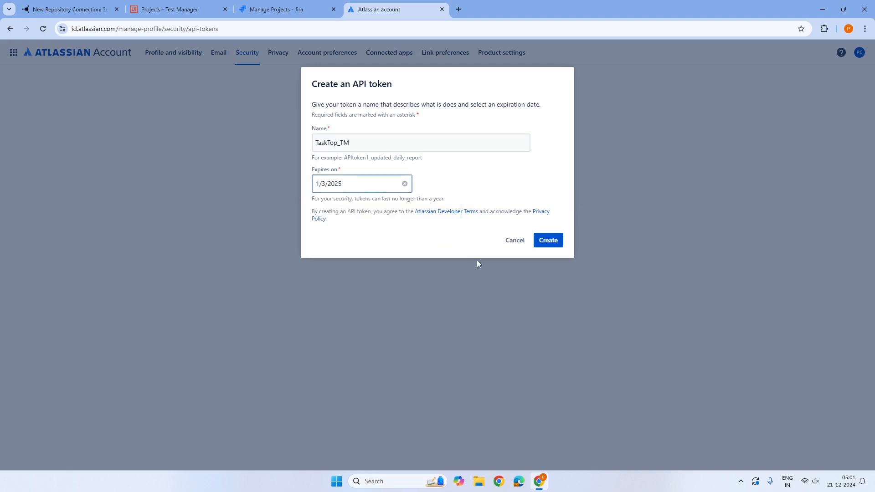
click(546, 240)
Step: Copy the generated token into the connection's Jira API Token field in Planview Hub and fill in the account's email address
click(537, 144)
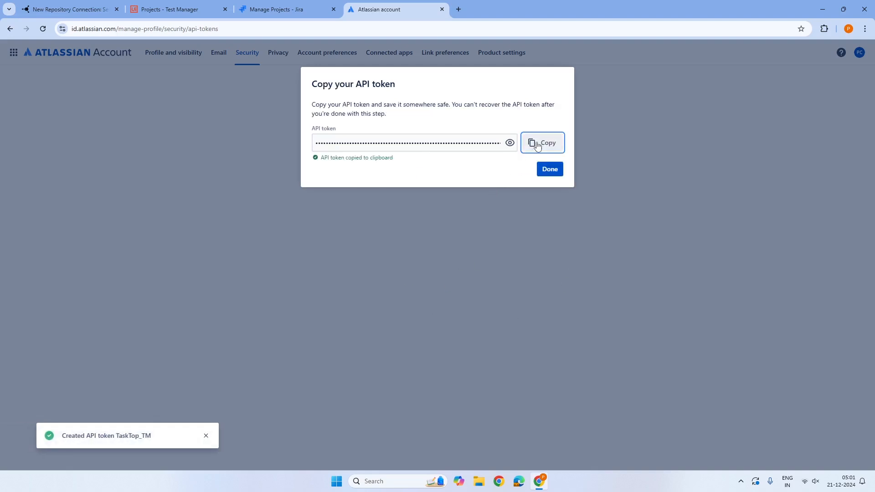
click(549, 170)
click(83, 16)
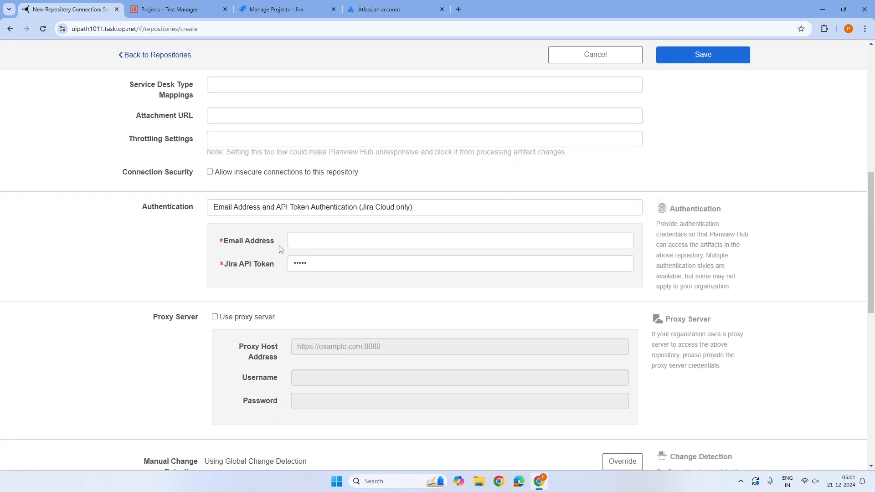
click(246, 266)
key(ctrl+v)
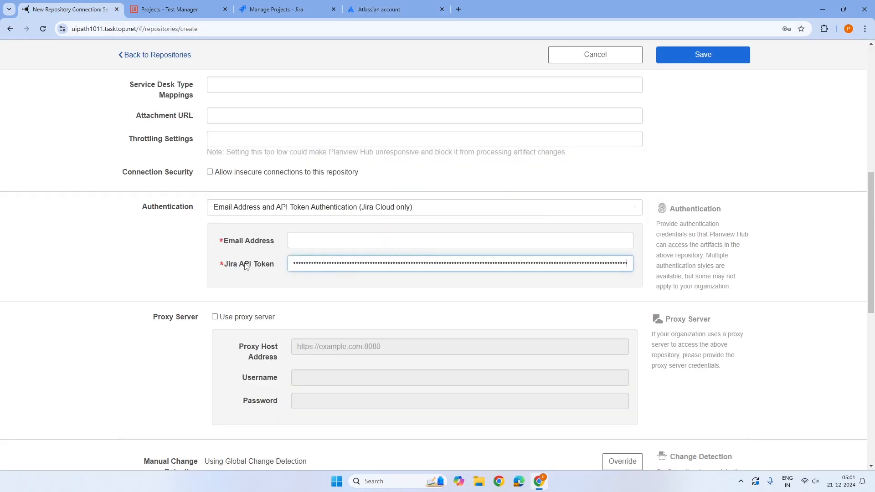
click(316, 240)
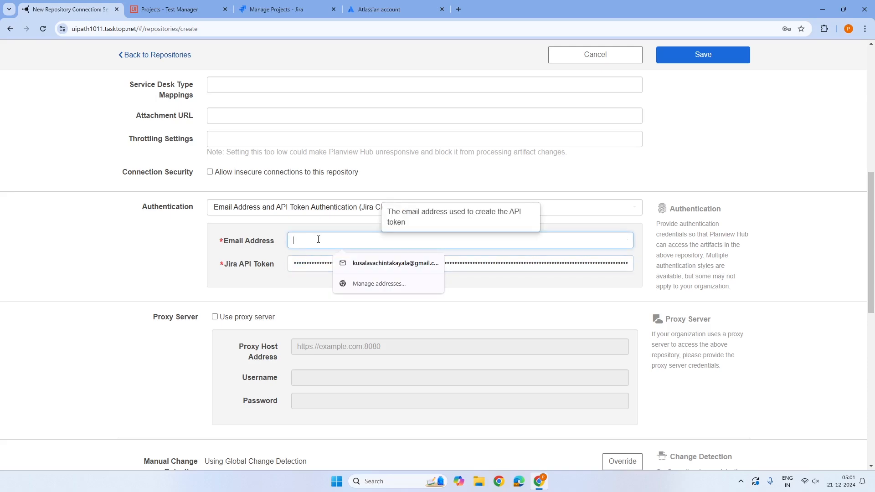
click(373, 263)
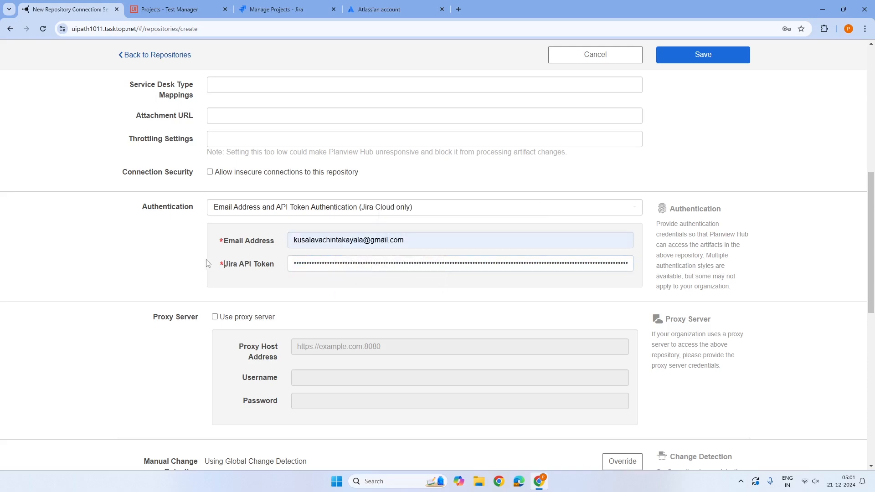
Step: Save the Jira repository connection and return to the list of repositories
scroll(207, 263, down, 5)
scroll(207, 263, down, 4)
click(704, 54)
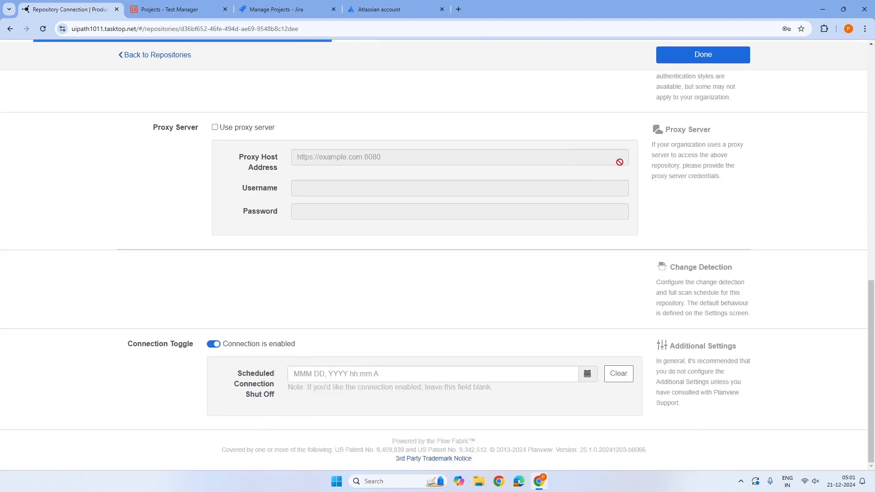
click(660, 57)
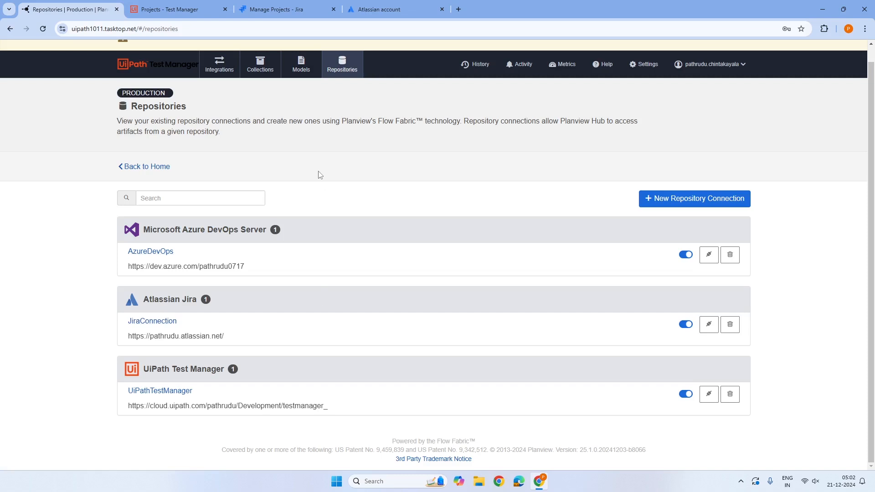
Step: Examine the existing models, in particular TM_ADO_Model
click(301, 64)
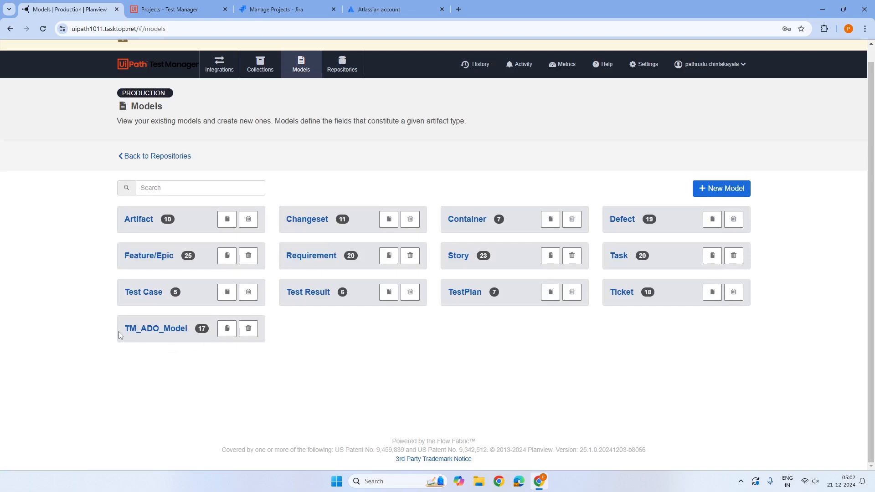
drag(121, 335, 187, 333)
click(339, 376)
Step: Start a new work item collection named Jira_story based on the JiraConnection repository
click(258, 68)
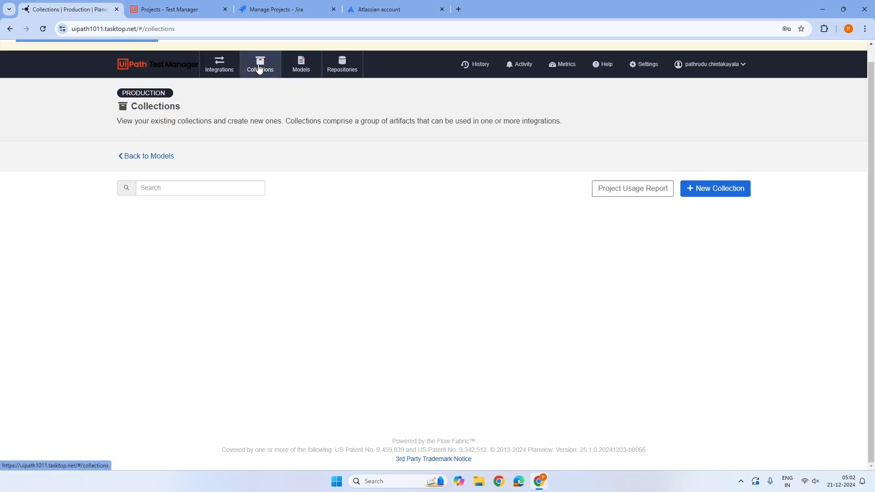
click(718, 190)
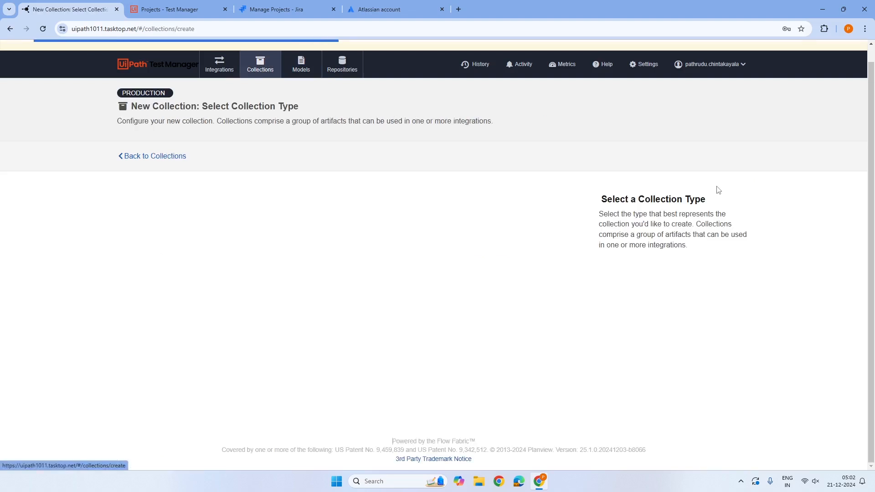
click(204, 222)
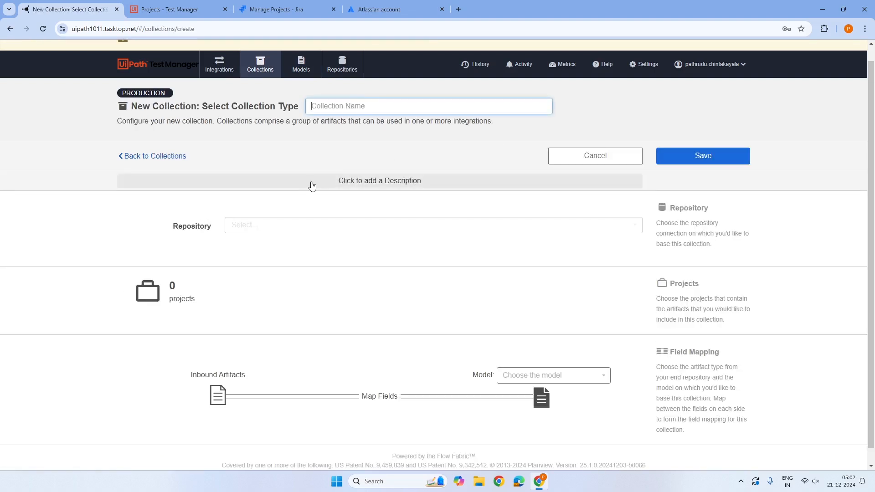
text(Jira_story)
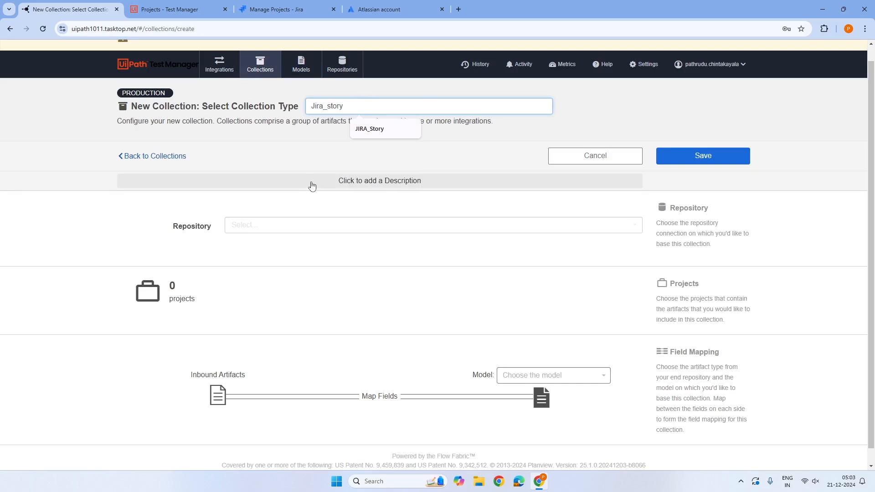
click(346, 224)
click(284, 251)
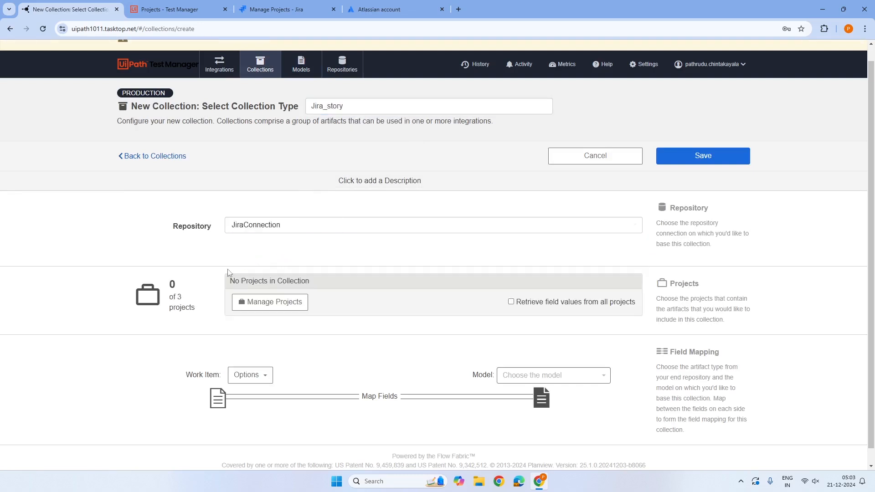
Step: Refresh and check the list of Jira projects available for the Jira_story collection
scroll(230, 274, down, 1)
click(263, 291)
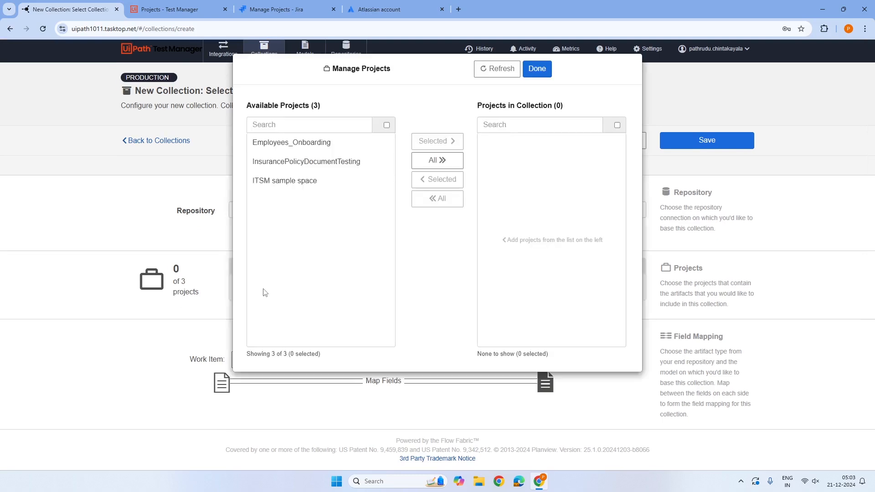
click(495, 70)
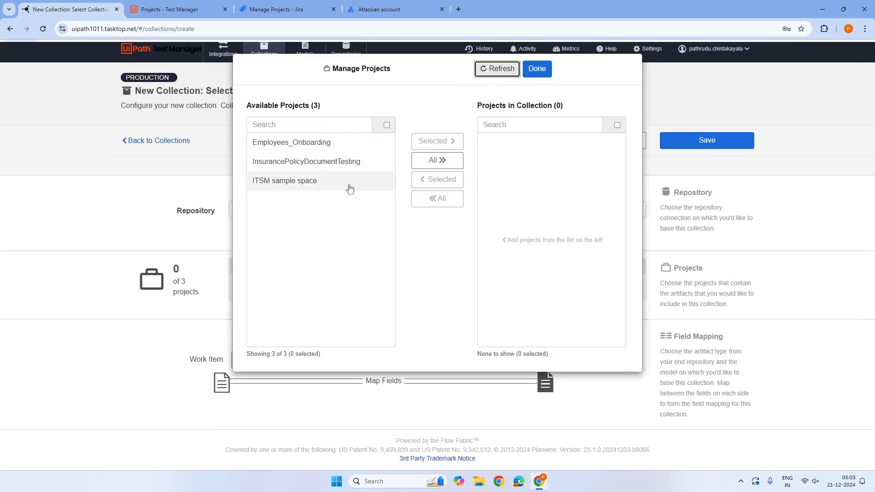
click(537, 69)
Step: Switch to Jira and create a team-managed Scrum project named TestManagerIntegration
click(282, 9)
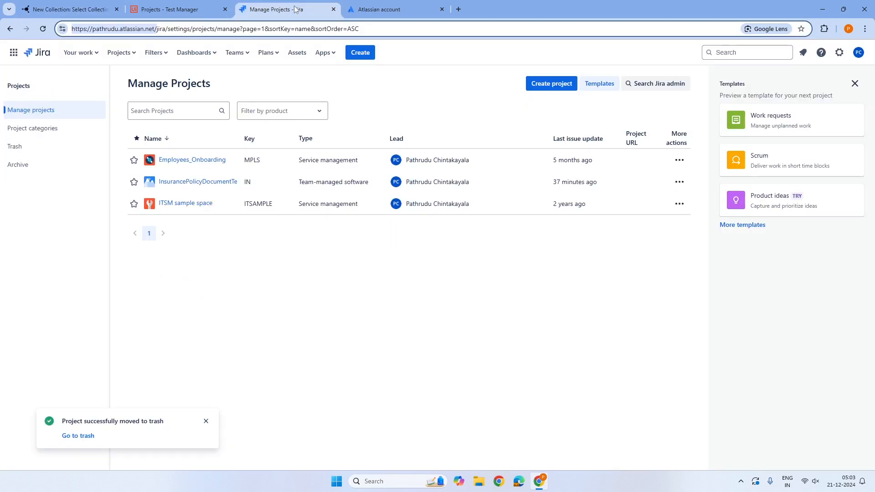
click(120, 53)
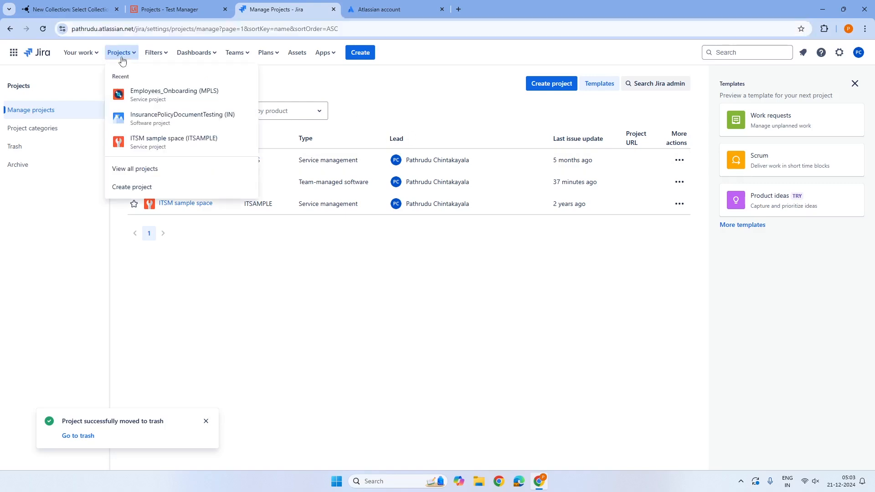
click(154, 185)
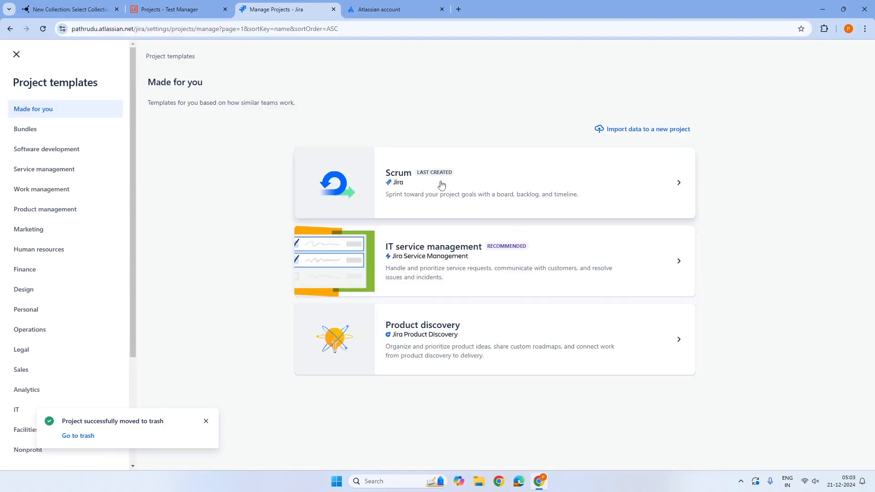
click(441, 185)
click(682, 449)
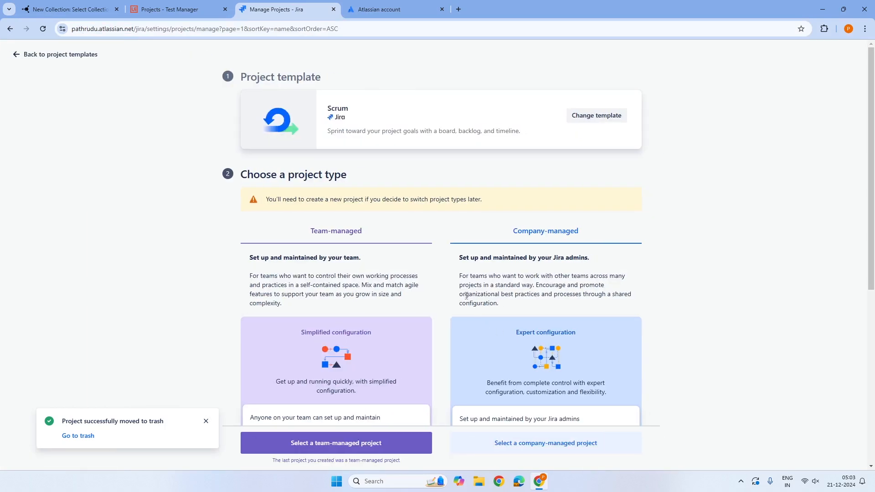
scroll(428, 359, down, 6)
click(371, 447)
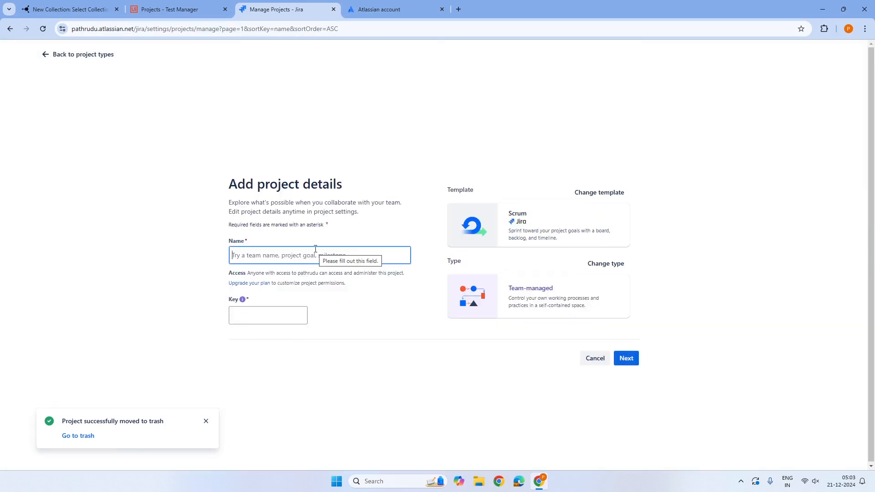
text(TestManagerIntegration)
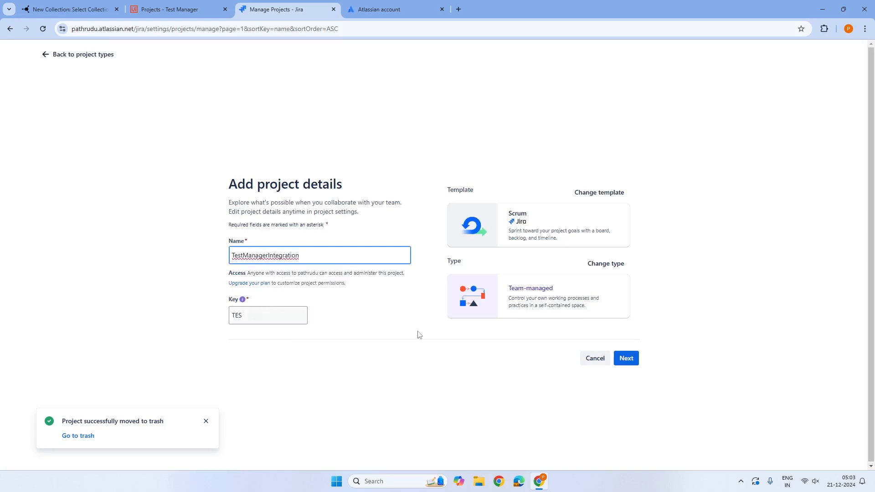
click(625, 358)
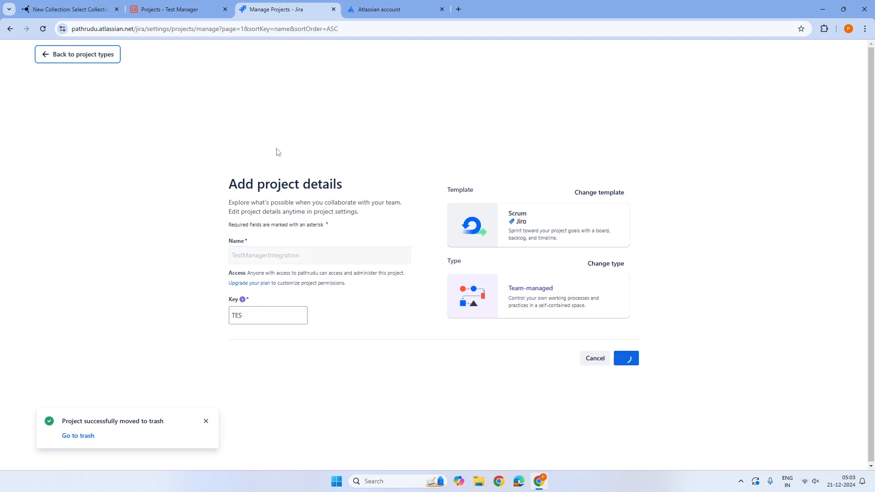
Step: Switch to UiPath Test Manager, create a project named JiraIntegrationTM with prefix JIM, and open it
click(168, 14)
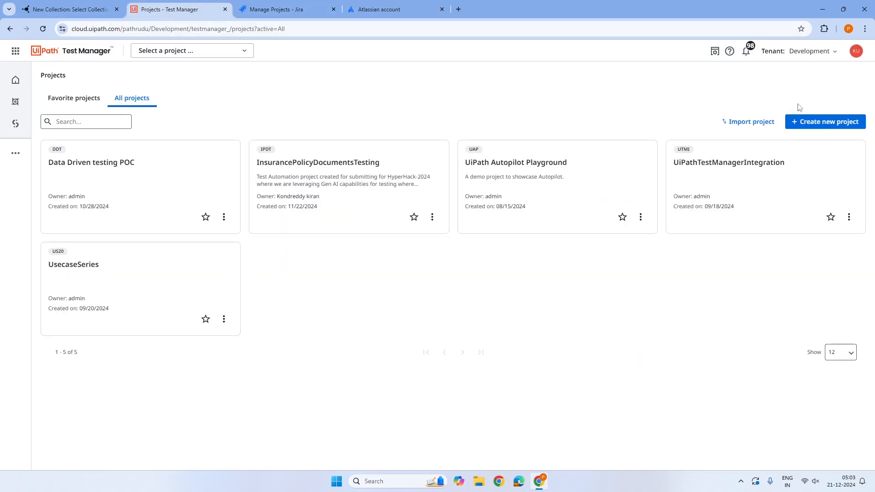
click(826, 122)
text(Jira)
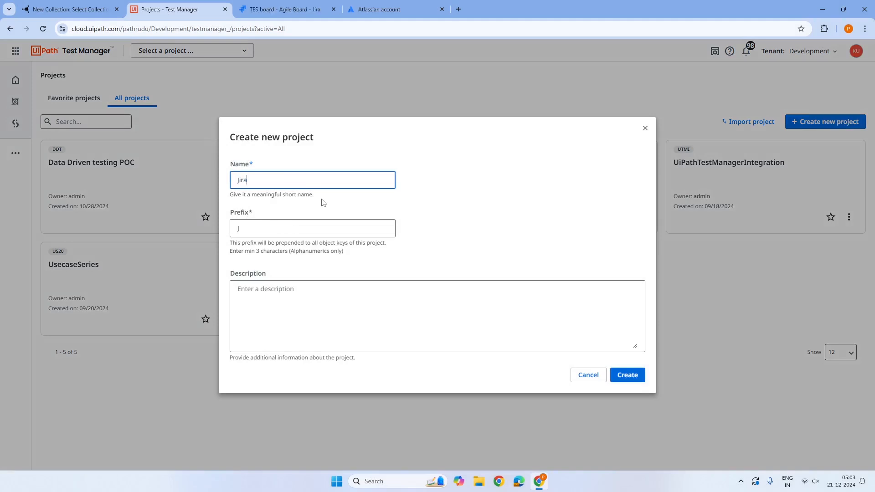
text(IntegrationTM)
click(290, 227)
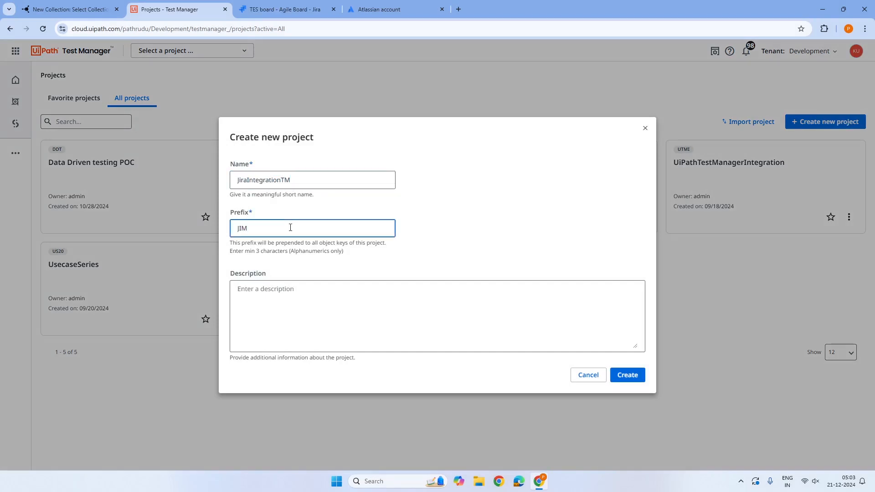
click(626, 374)
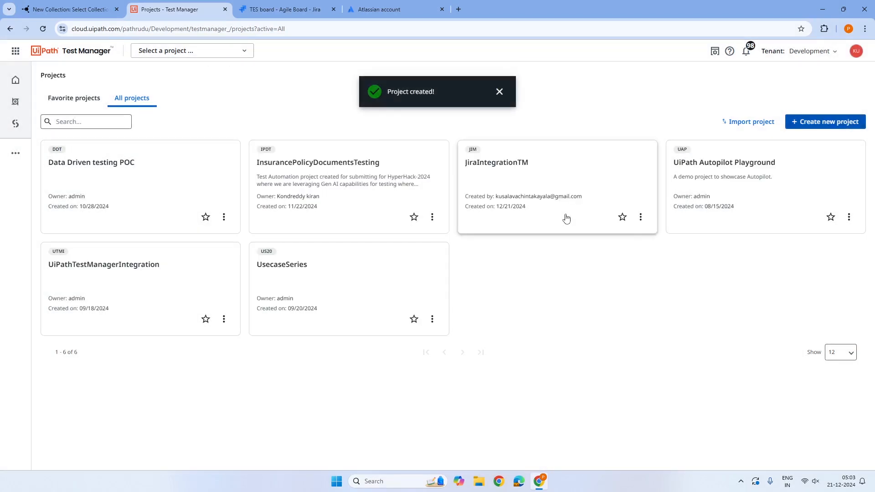
click(552, 217)
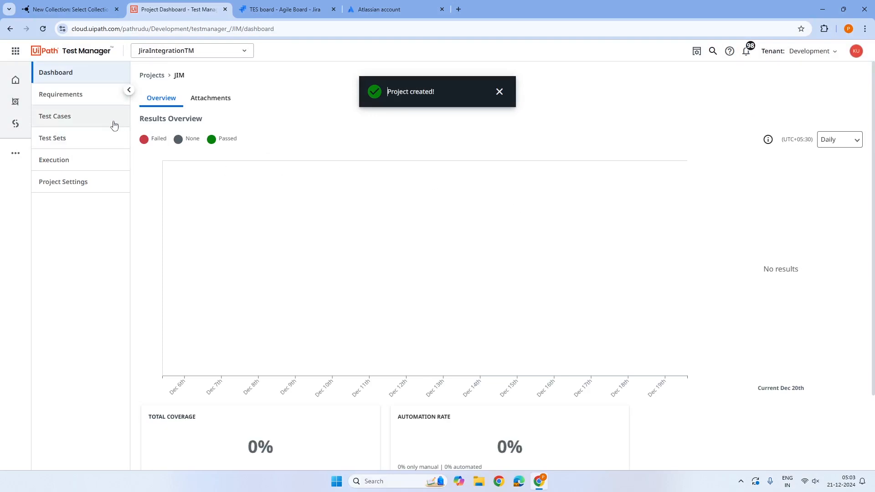
Step: In Jira's TestManagerIntegration project, start a Story issue with the summary "Story to Sync With test Manager"
click(304, 9)
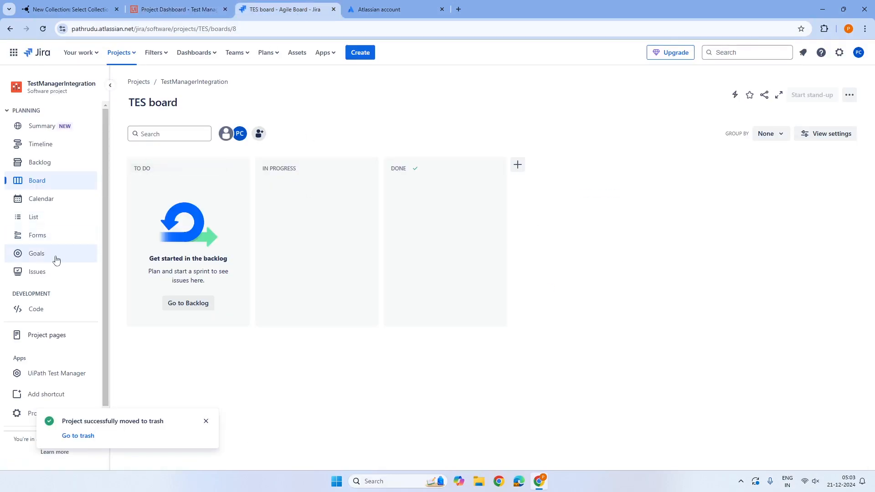
click(50, 272)
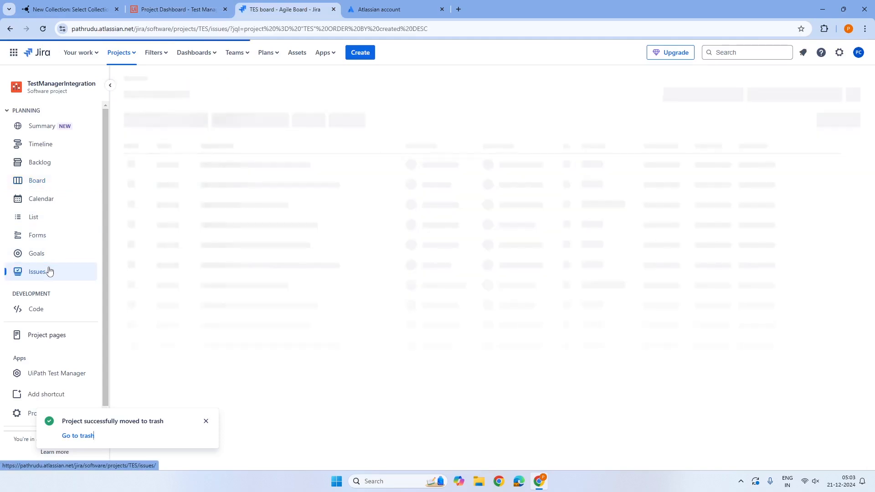
click(360, 53)
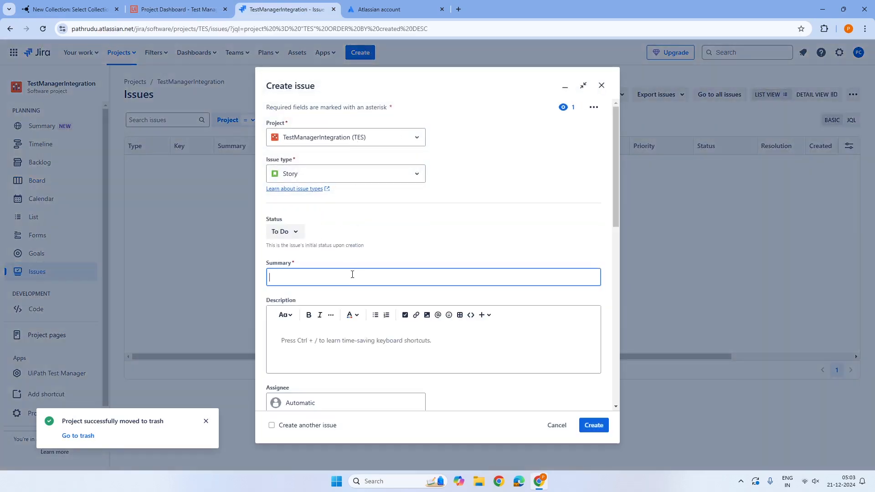
text(Sor)
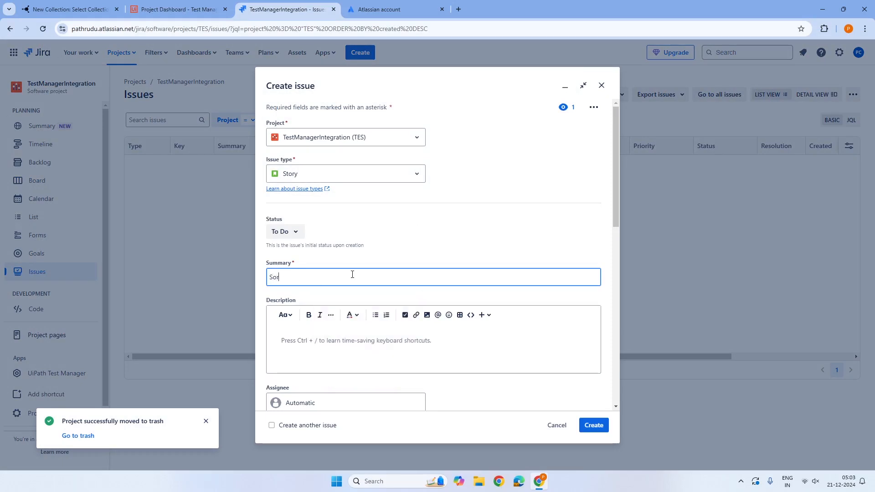
key(BackSpace)
key(BackSpace)
text(to)
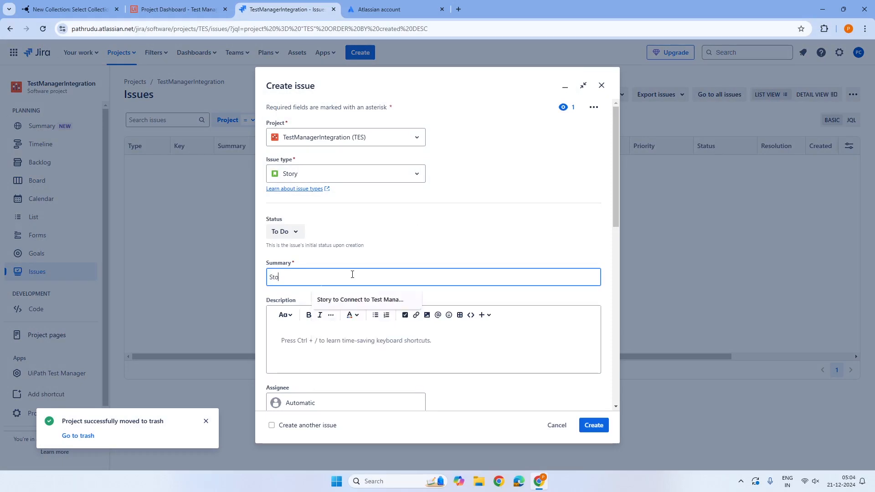
text(ry to Sync With test)
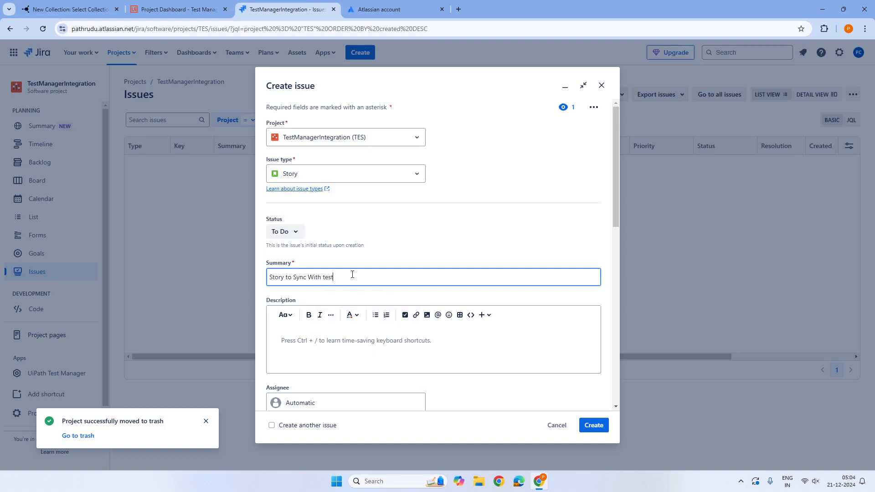
text( Manager)
Step: Copy the story's summary into its description, create the issue, and reload the issue list
key(ctrl+a)
key(ctrl+c)
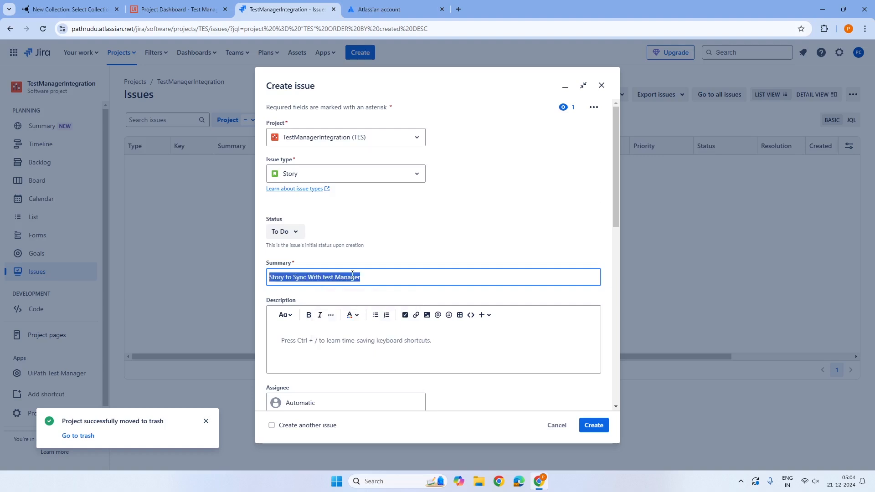
click(339, 350)
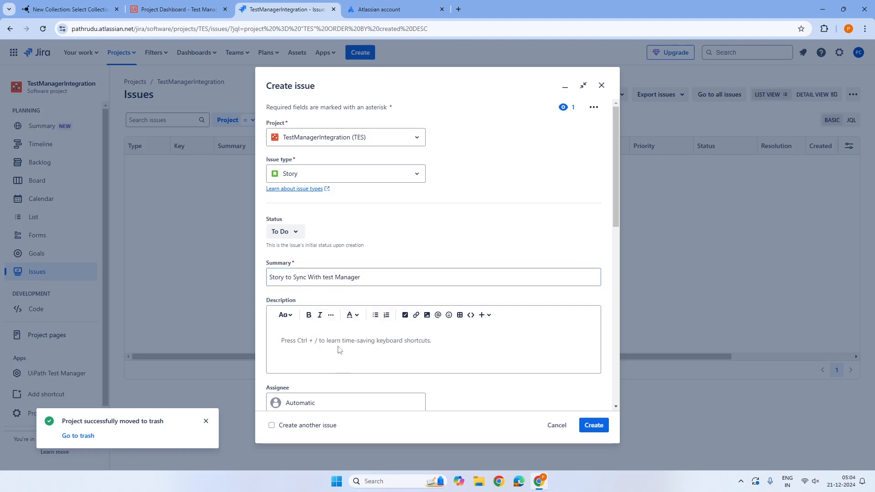
key(ctrl+v)
click(593, 425)
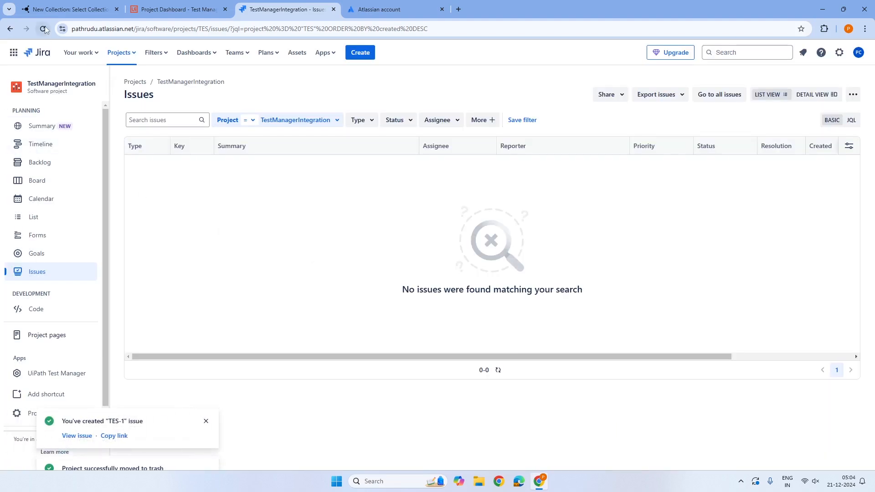
click(44, 29)
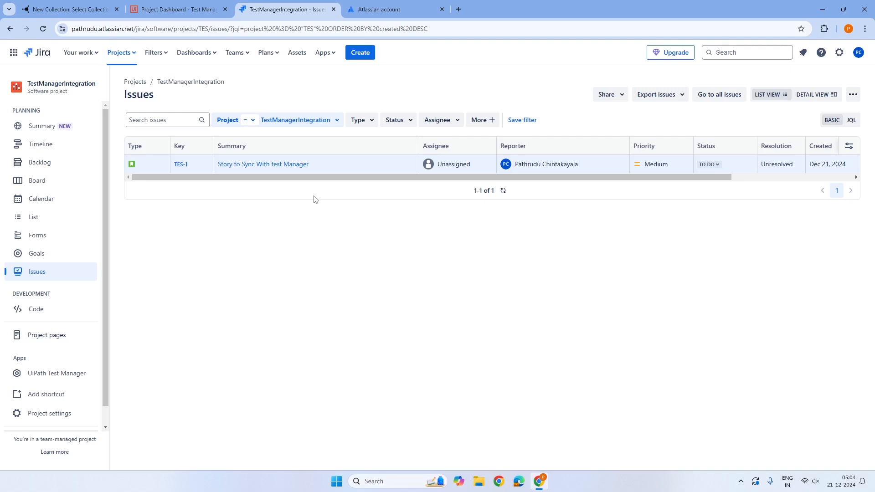
Step: Back in Planview Hub, refresh the available projects and add TestManagerIntegration to the Jira_story collection
click(75, 10)
click(272, 290)
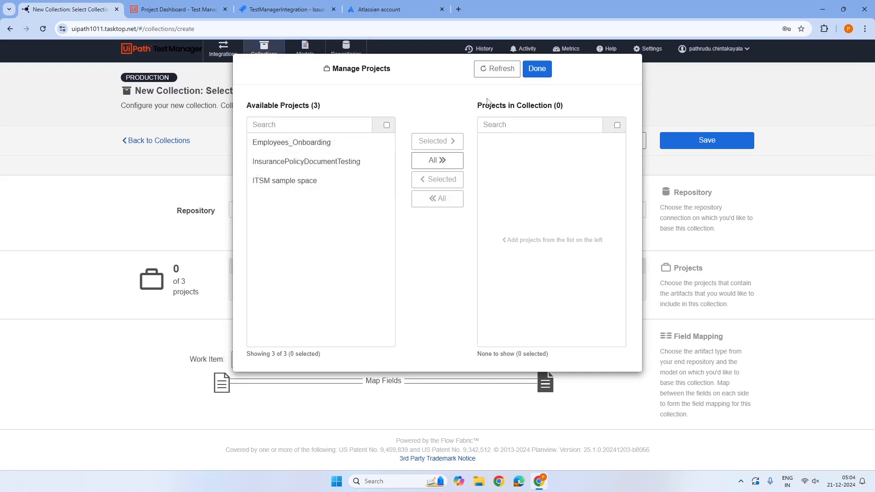
click(498, 72)
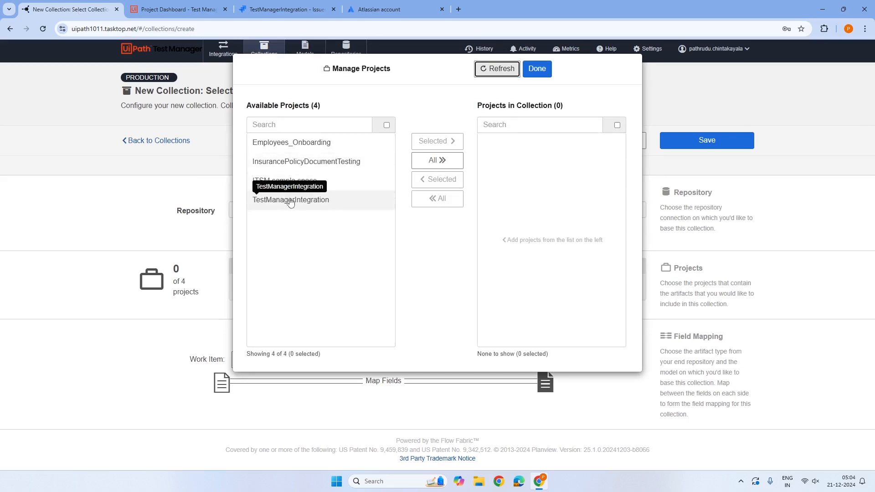
click(290, 200)
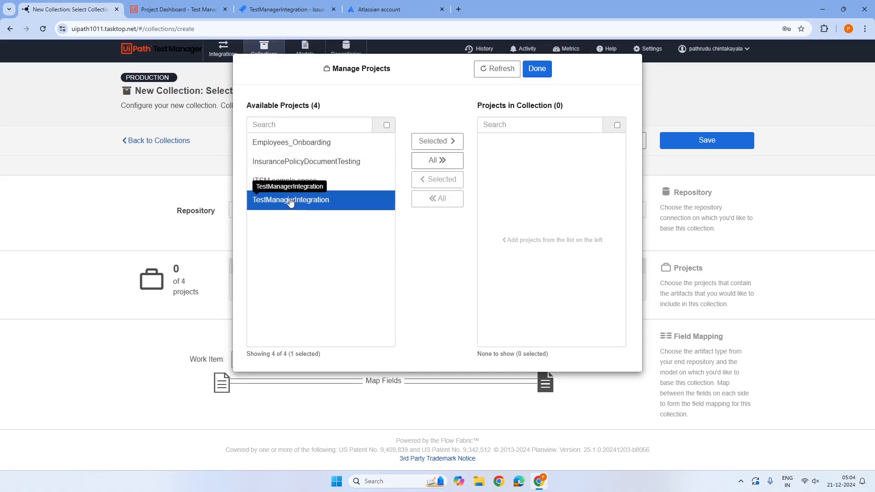
click(433, 142)
click(537, 71)
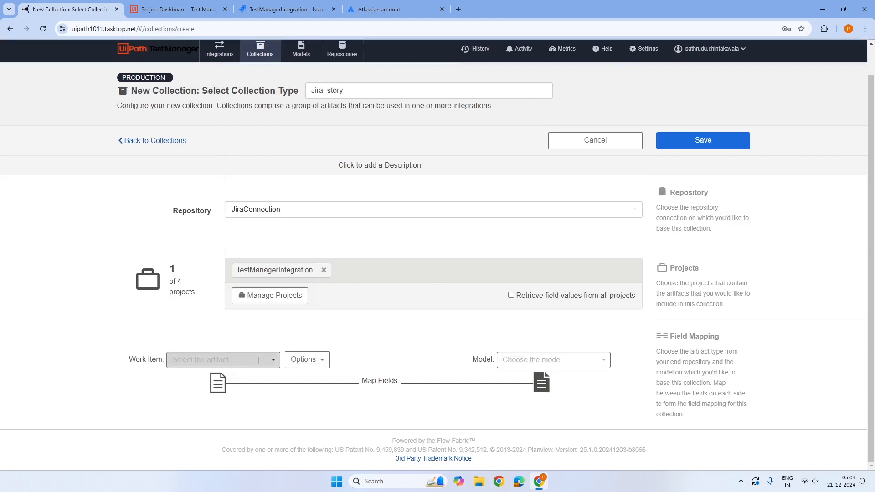
Step: Set the Jira_story collection's work item to Story and its model to Story, and save the collection
click(214, 360)
click(209, 412)
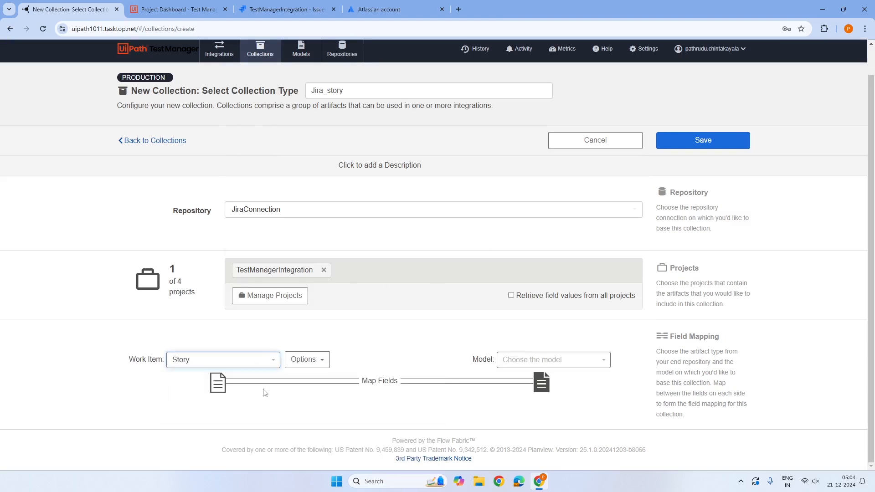
click(547, 360)
scroll(524, 424, down, 3)
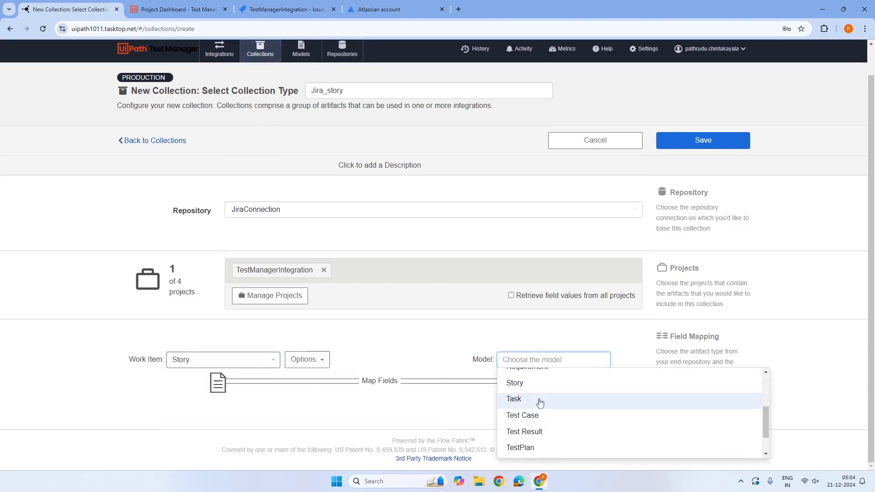
click(538, 385)
click(664, 143)
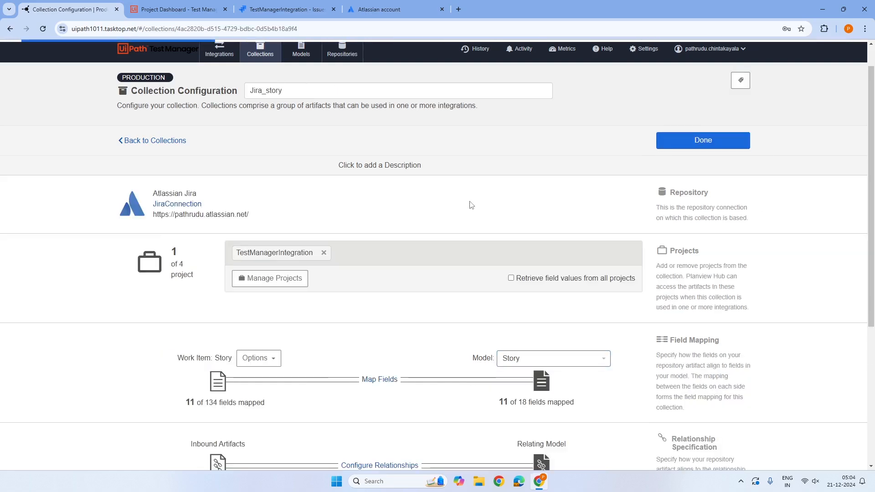
Step: Review the field mappings between the Jira story and the Story model, and return to the collection configuration
scroll(375, 249, down, 2)
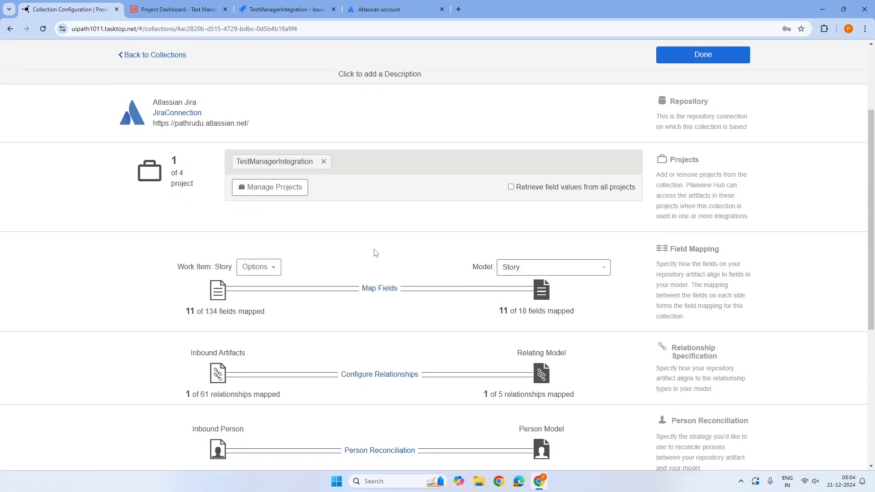
click(378, 289)
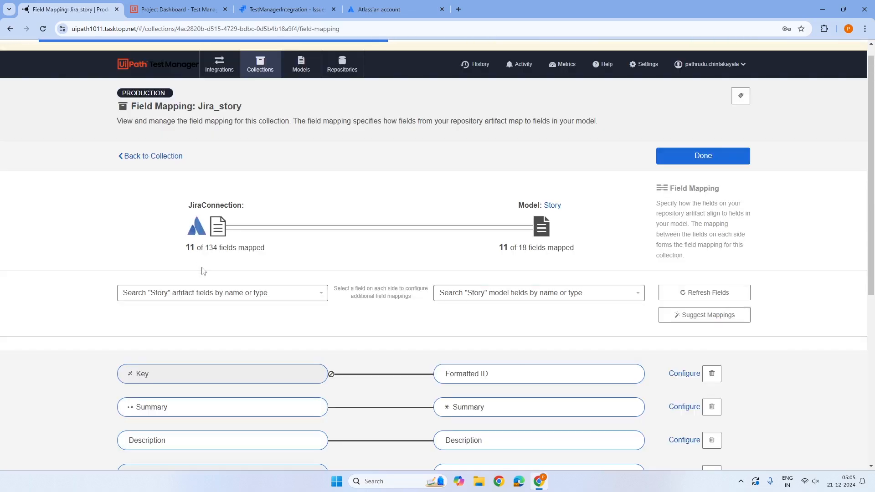
scroll(385, 310, down, 6)
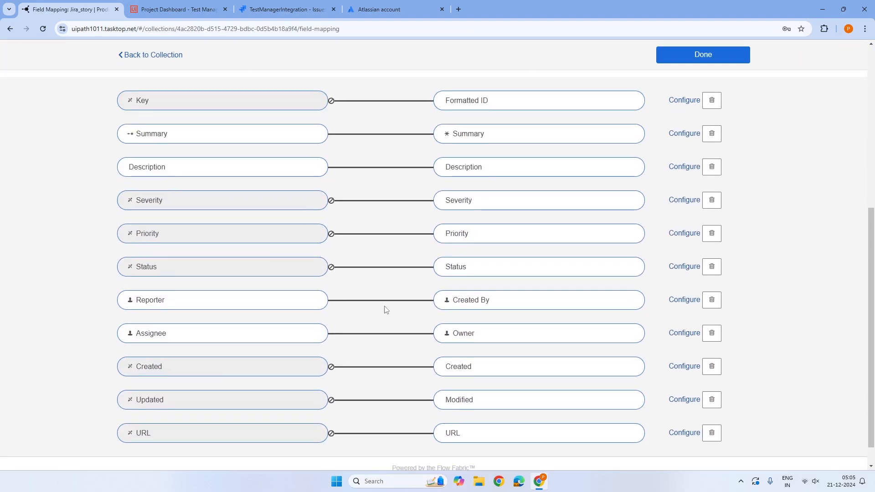
scroll(385, 310, down, 1)
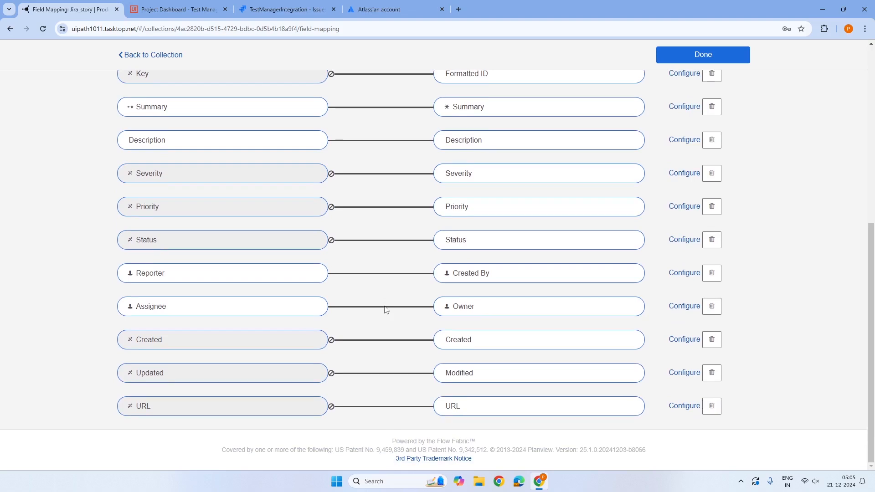
scroll(385, 310, up, 3)
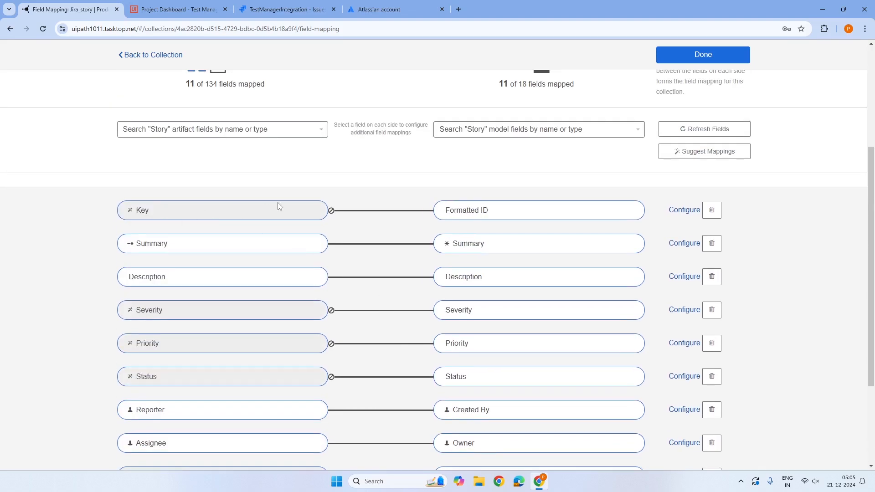
scroll(399, 316, up, 3)
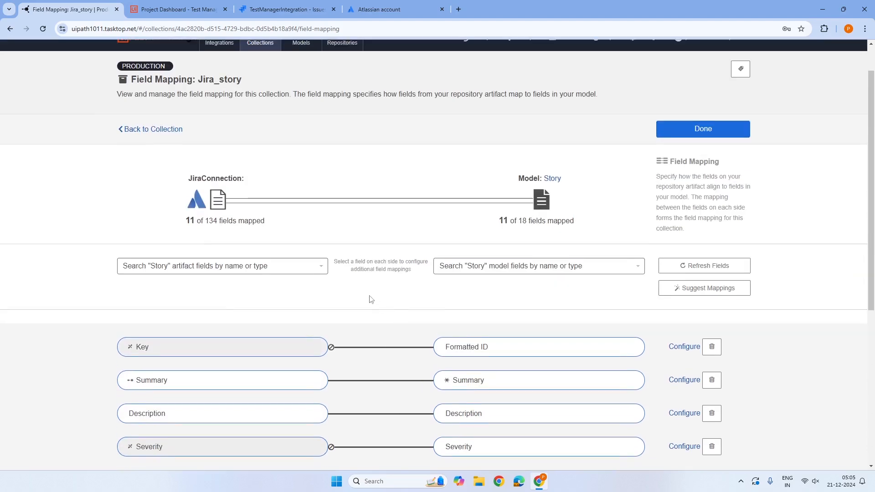
click(678, 134)
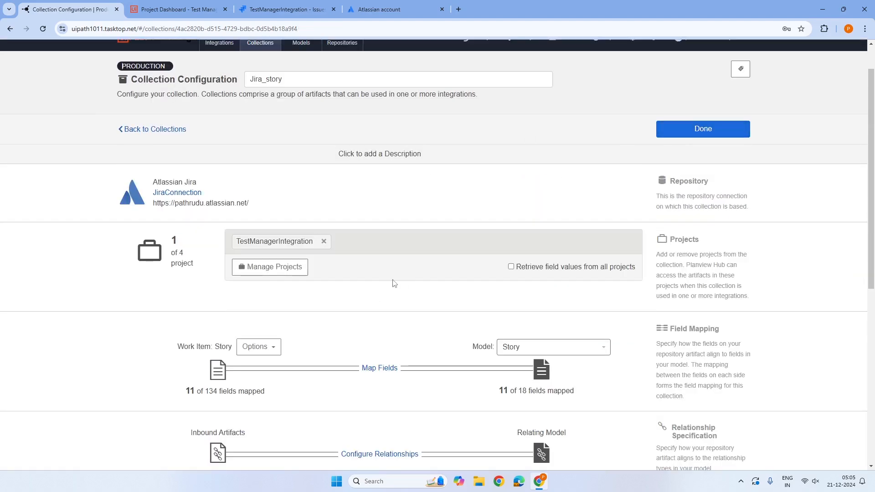
Step: Delete the Parent relationship mapping from Jira_story, save the relationship specification, and finish the collection configuration
scroll(394, 283, down, 3)
click(381, 321)
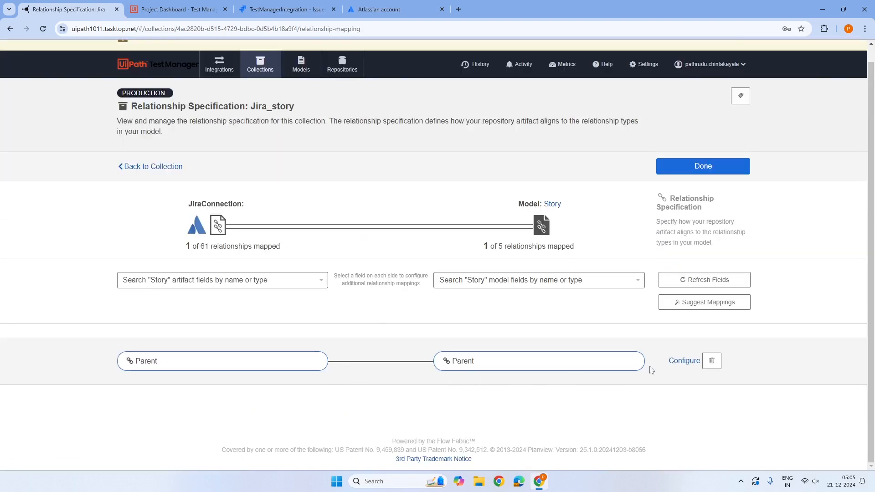
click(712, 361)
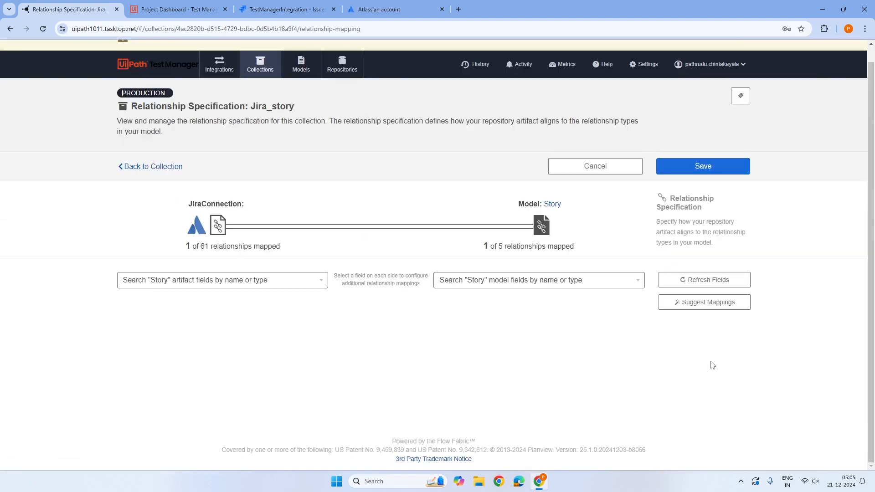
click(725, 172)
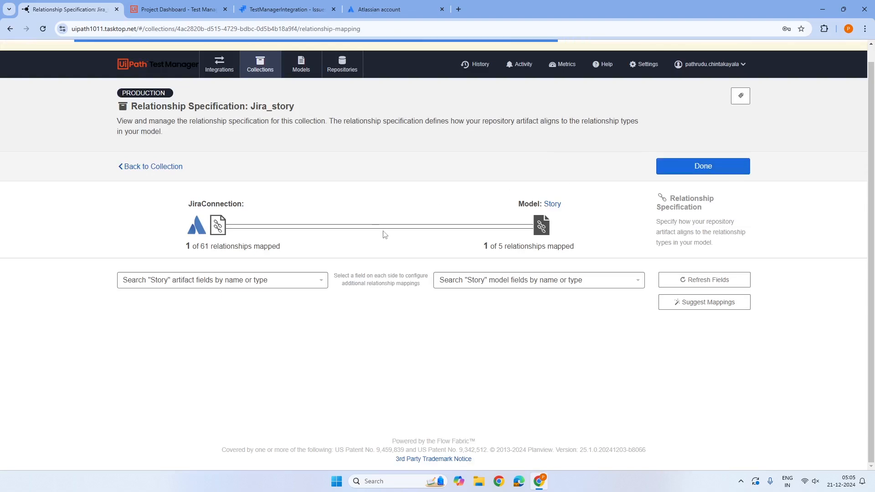
click(684, 169)
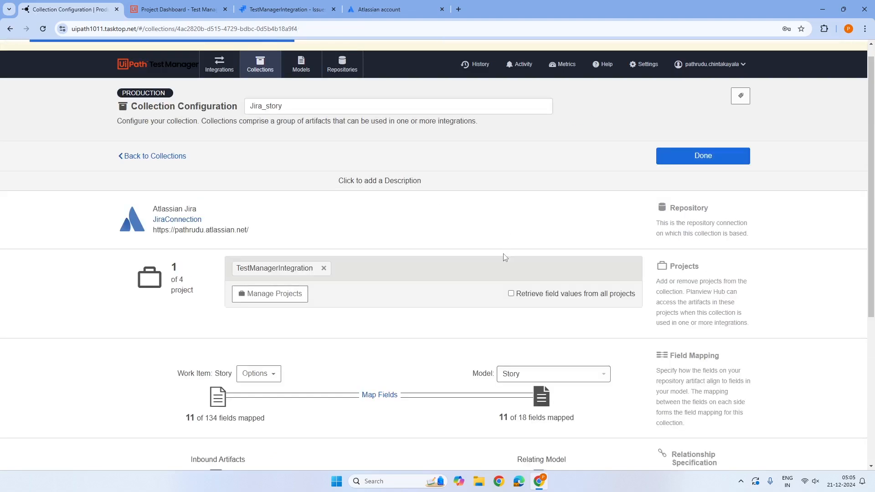
click(679, 161)
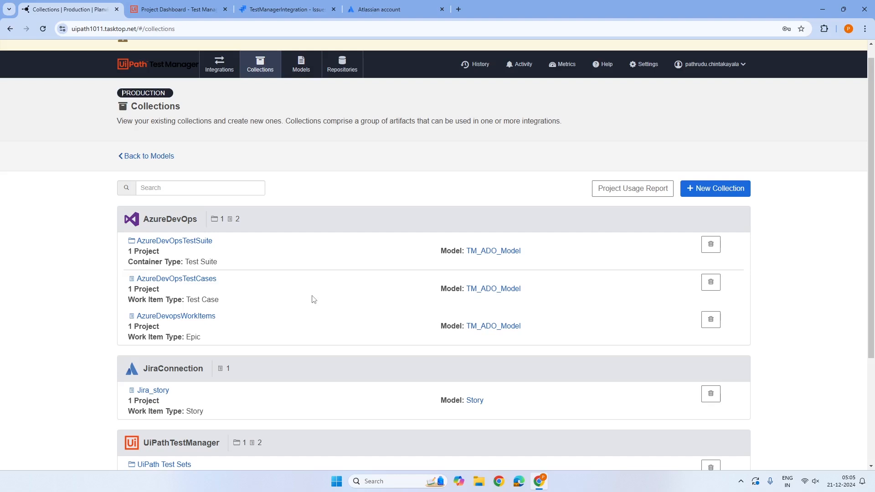
Step: Start a new collection and name it JIRA_Tm_Requirements
scroll(321, 313, down, 3)
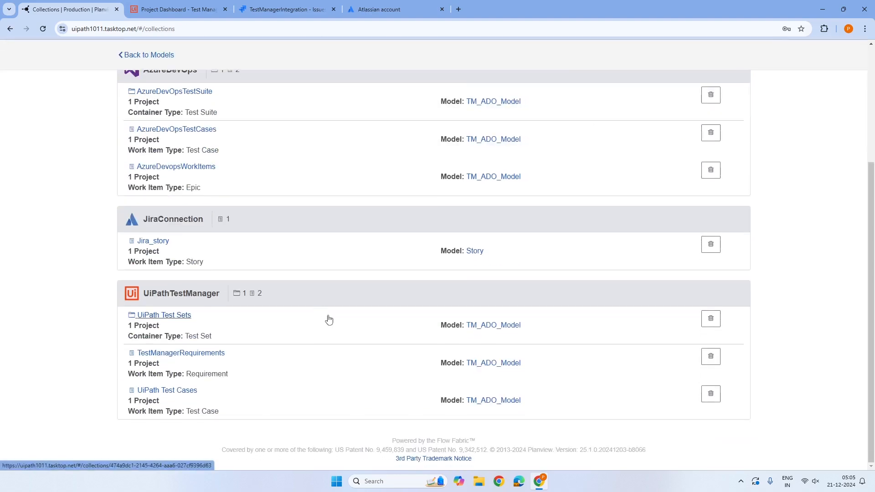
scroll(329, 319, up, 5)
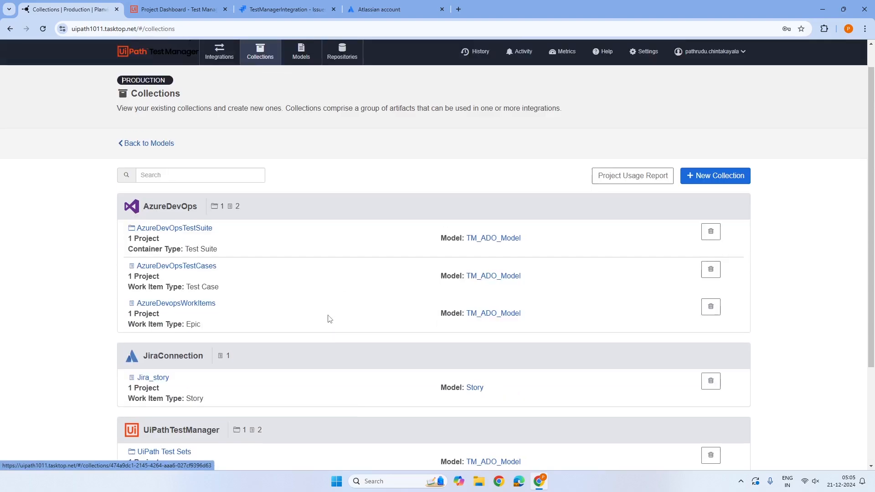
click(693, 176)
click(213, 211)
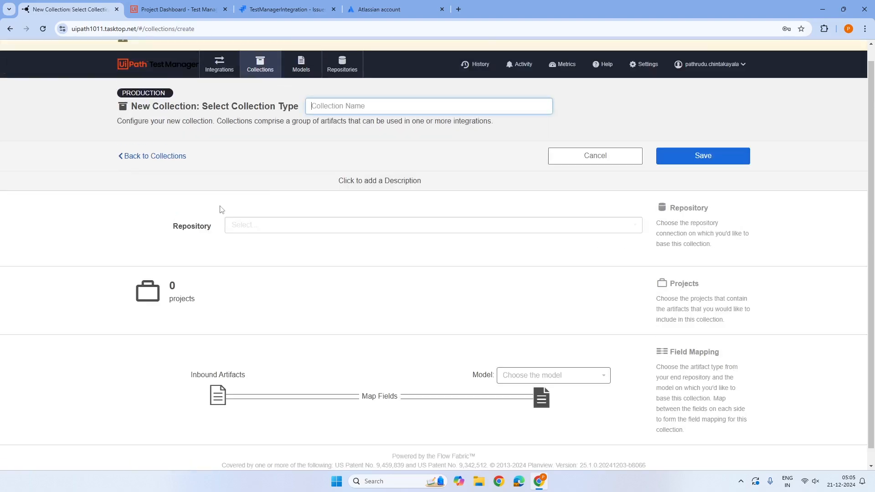
text(Tm)
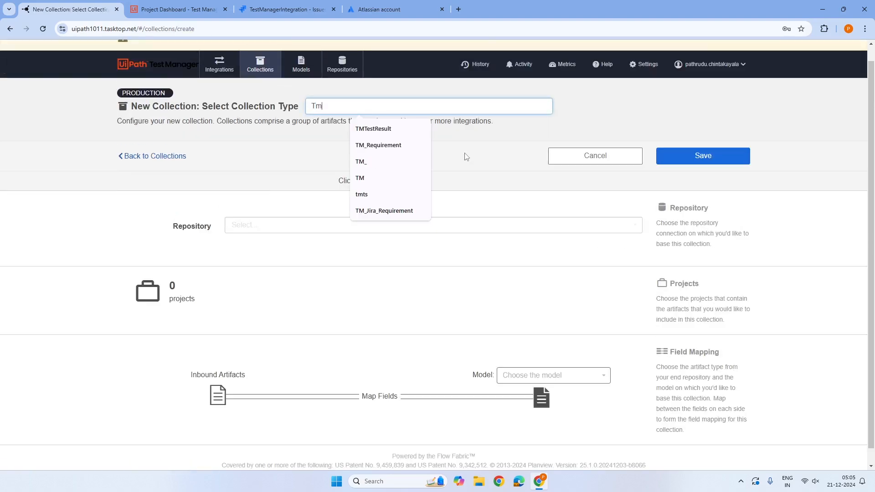
text(RequirementsFor)
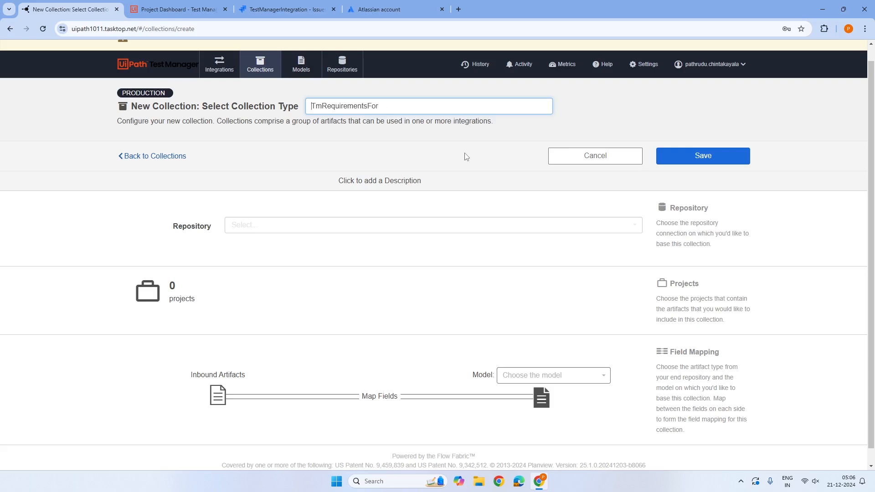
text(JIRA_)
click(341, 106)
text(_)
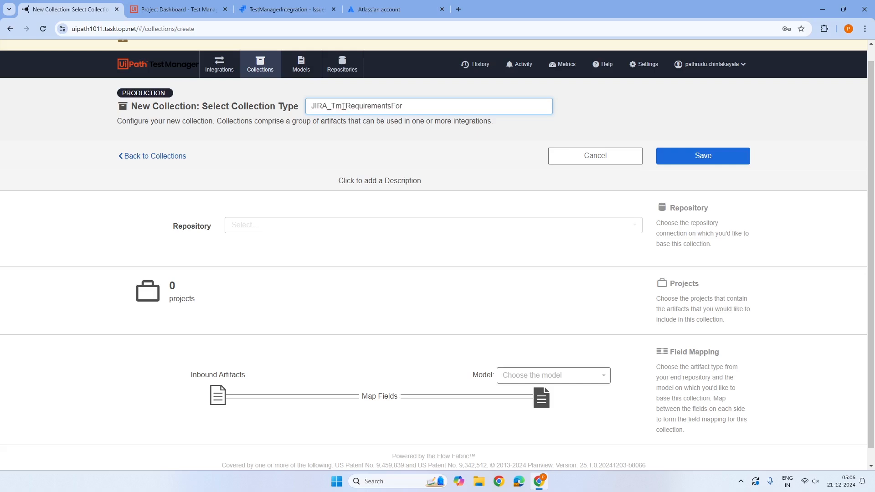
click(414, 107)
key(BackSpace)
key(BackSpace)
Step: Base the collection on the UiPathTestManager repository, refresh its available projects, and add JiraIntegrationTM
click(400, 228)
click(279, 268)
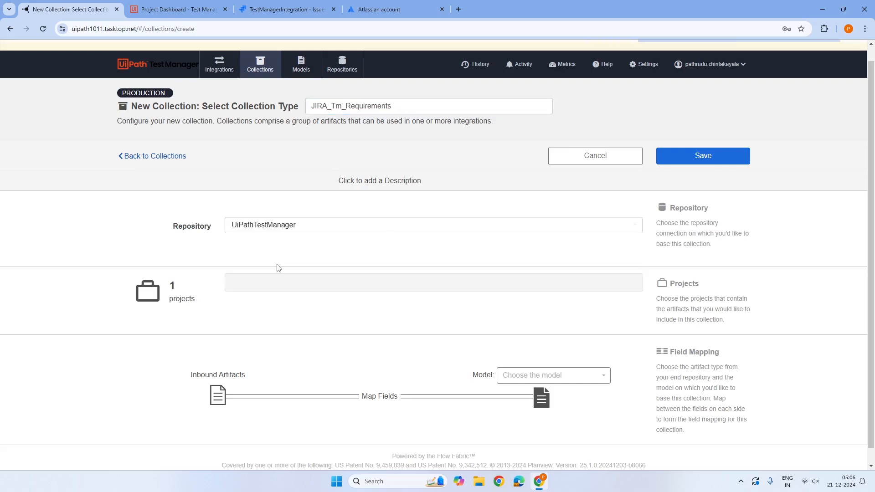
click(273, 302)
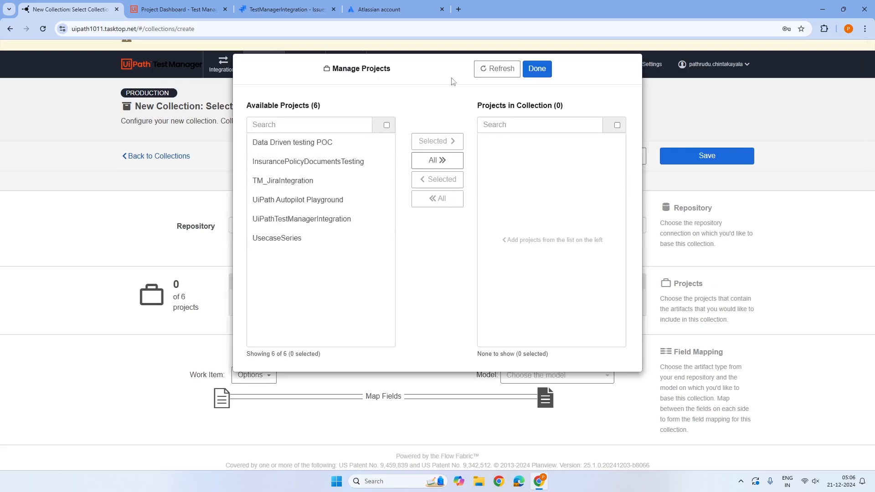
click(495, 71)
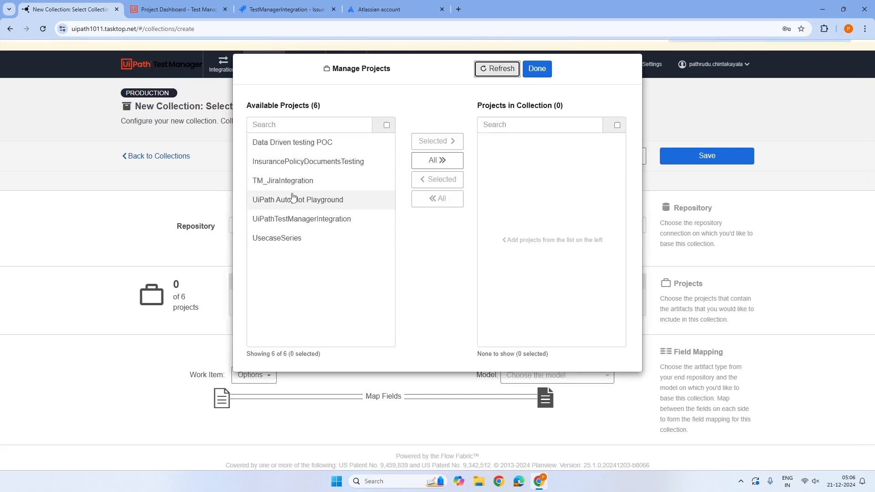
click(285, 182)
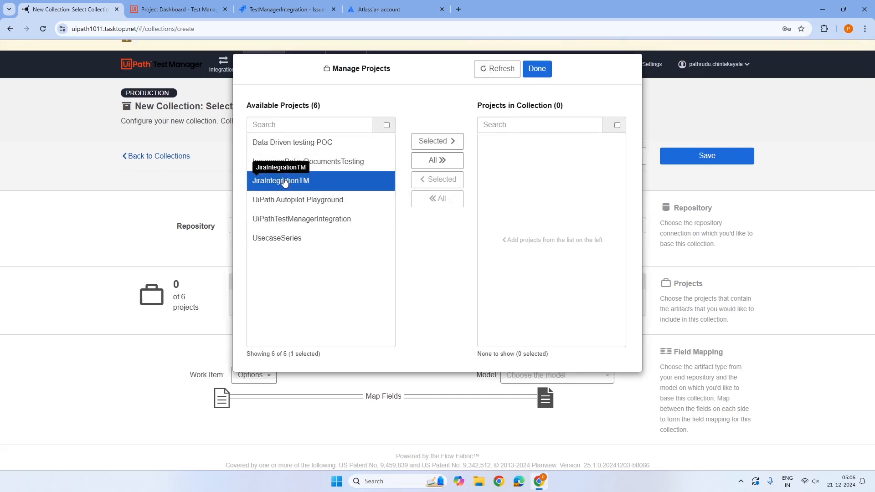
click(435, 146)
click(538, 69)
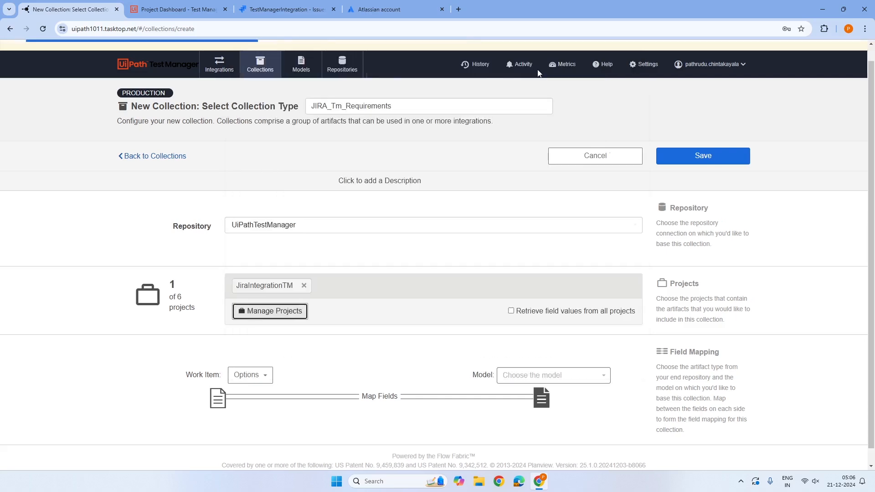
Step: Set the JIRA_Tm_Requirements collection's work item to Requirement and its model to Story, and save the collection
scroll(365, 273, down, 2)
click(219, 360)
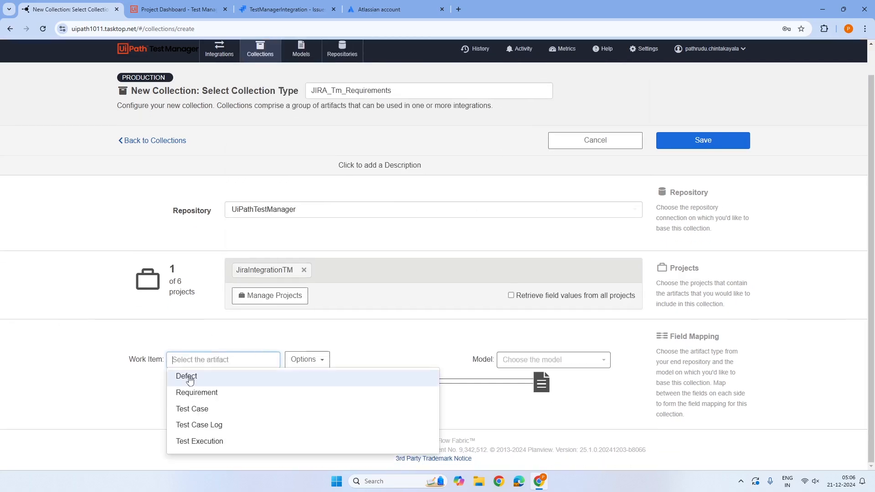
click(206, 393)
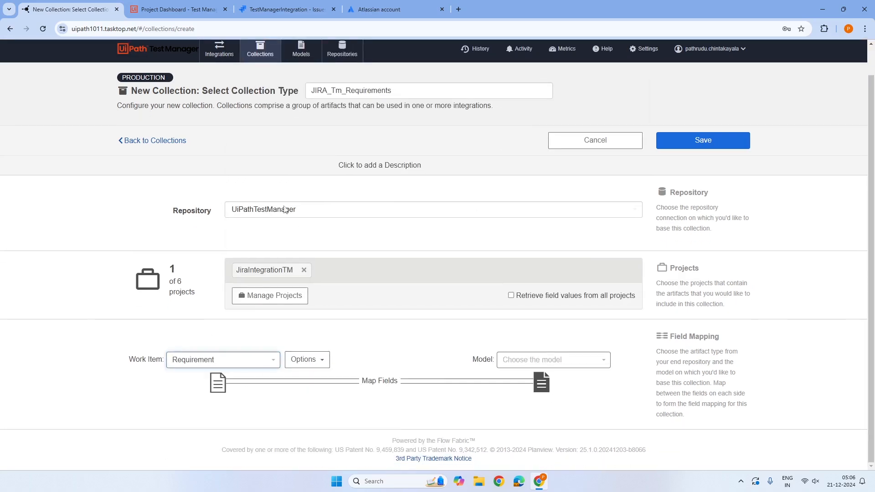
click(575, 359)
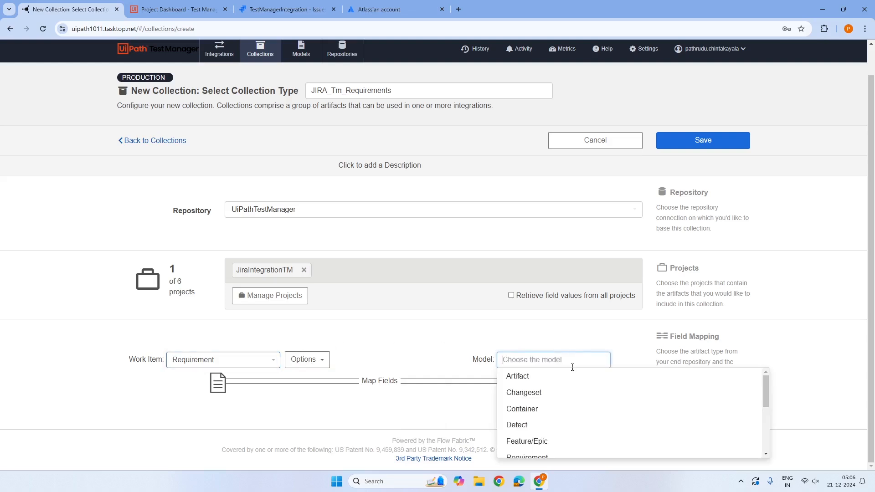
scroll(540, 435, down, 2)
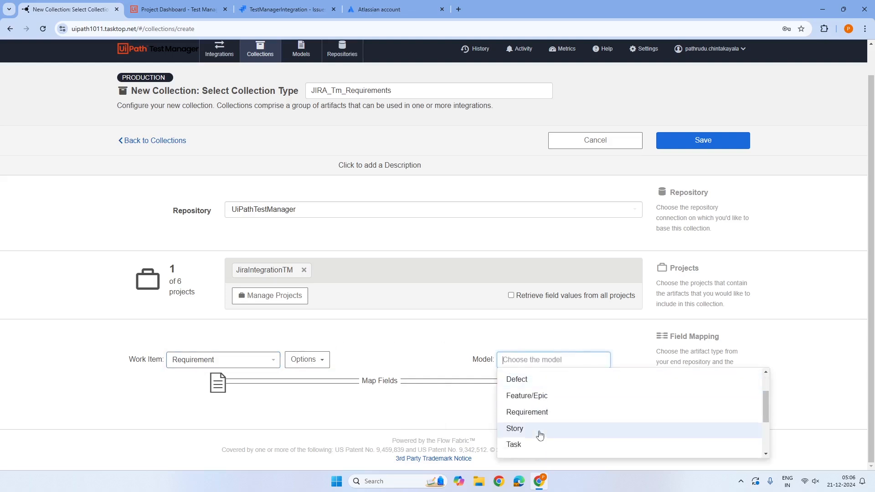
click(540, 436)
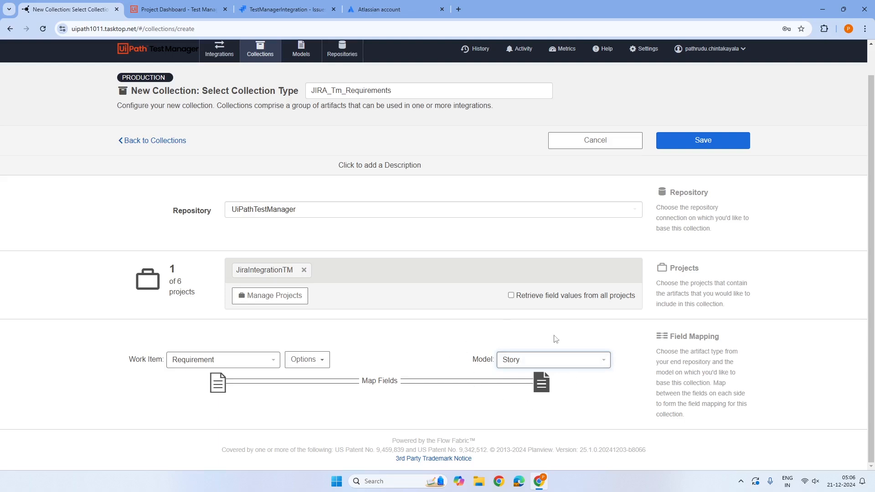
click(701, 144)
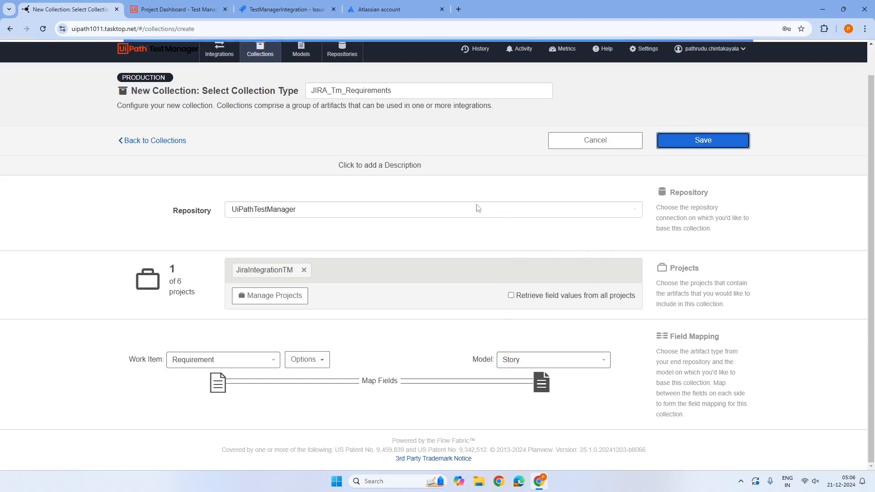
Step: Review the field mapping between Requirement and Story in the JIRA_Tm_Requirements collection and close it
scroll(442, 225, down, 3)
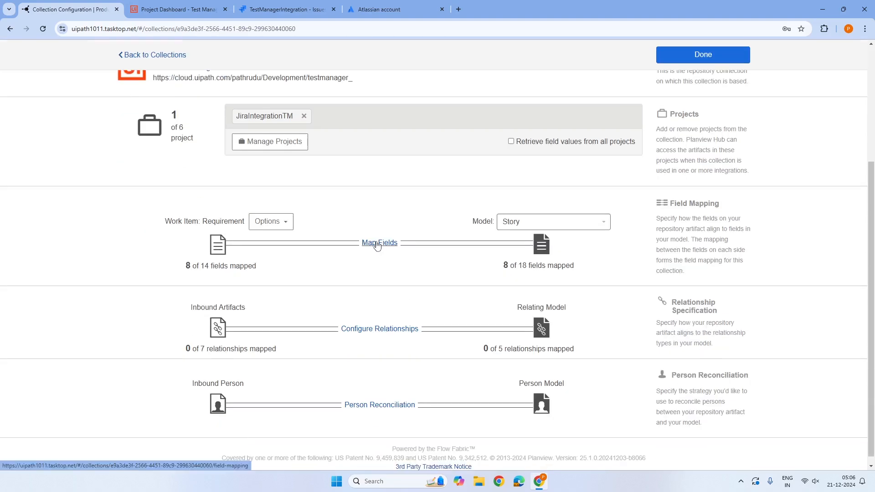
click(377, 245)
scroll(377, 274, down, 2)
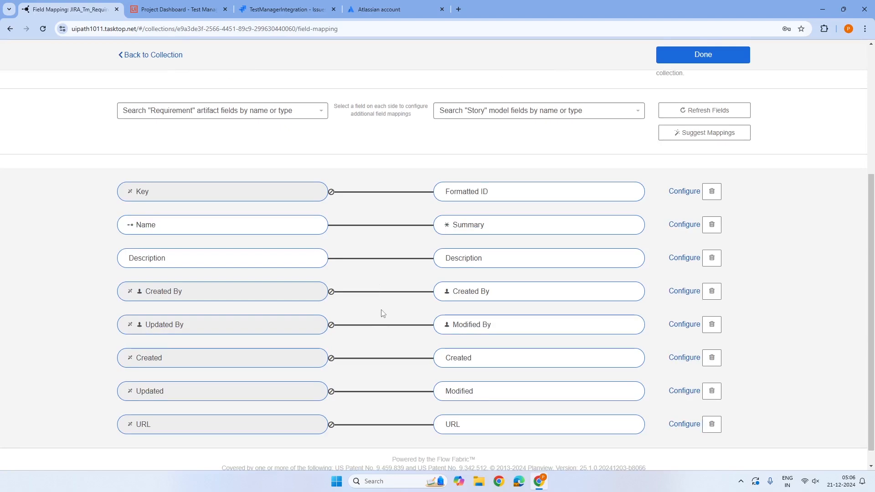
scroll(505, 251, up, 4)
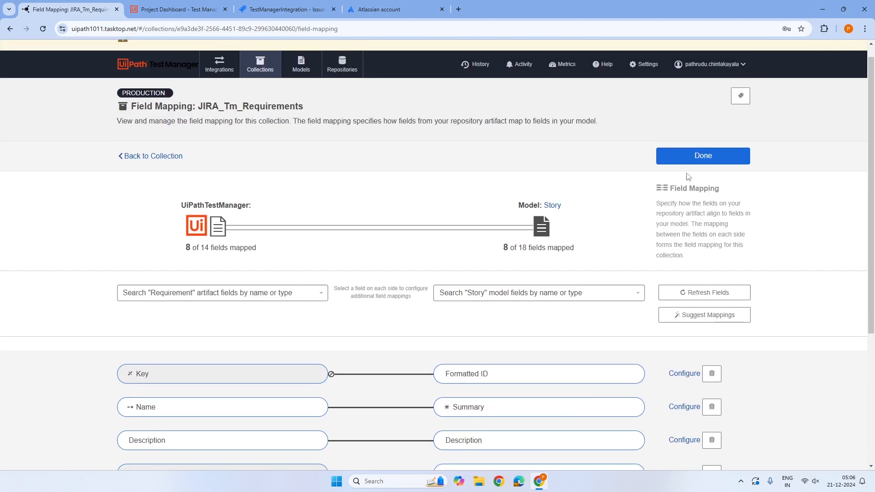
click(688, 158)
Step: Check the relationship specification of JIRA_Tm_Requirements, and return to the collections list to review the Jira and Test Manager collections
scroll(459, 261, down, 5)
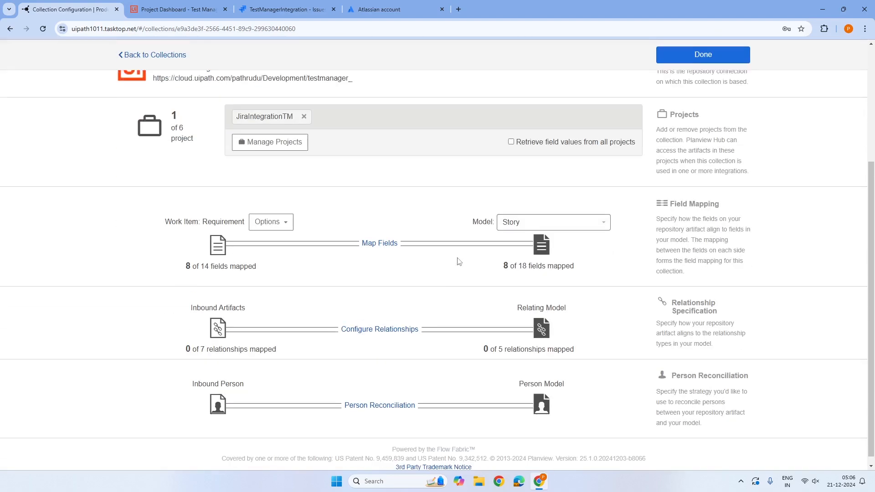
click(383, 328)
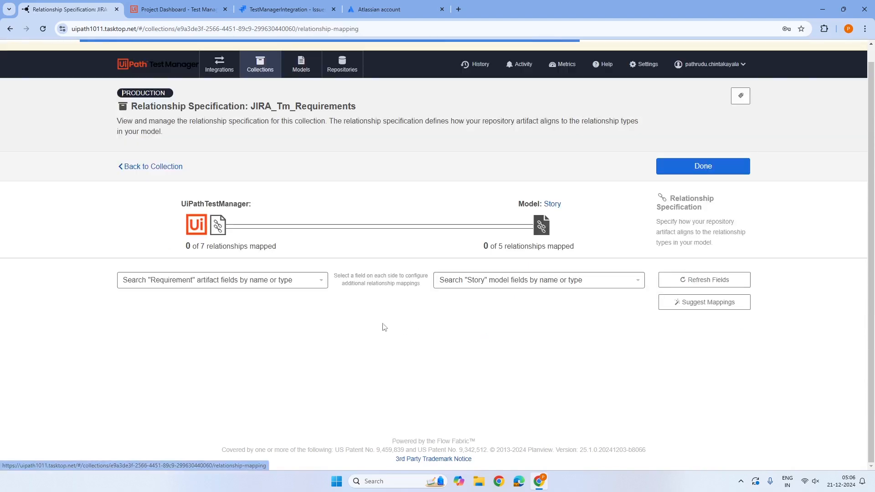
click(679, 170)
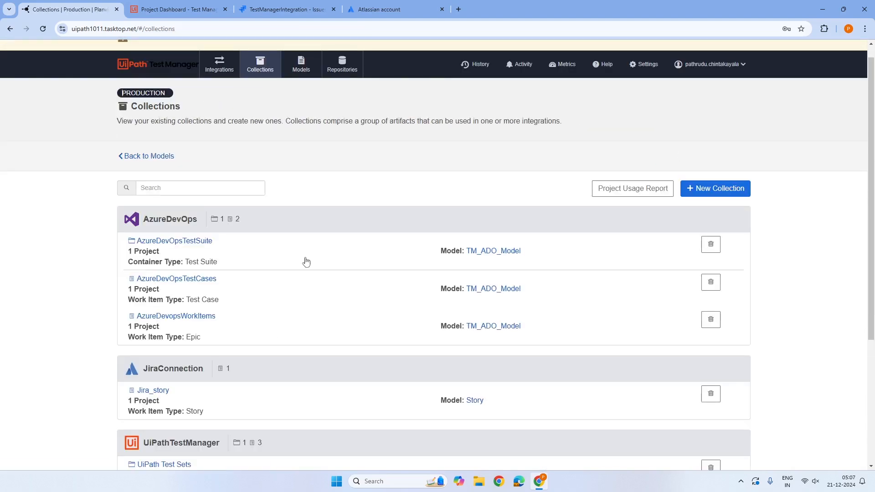
scroll(269, 336, down, 2)
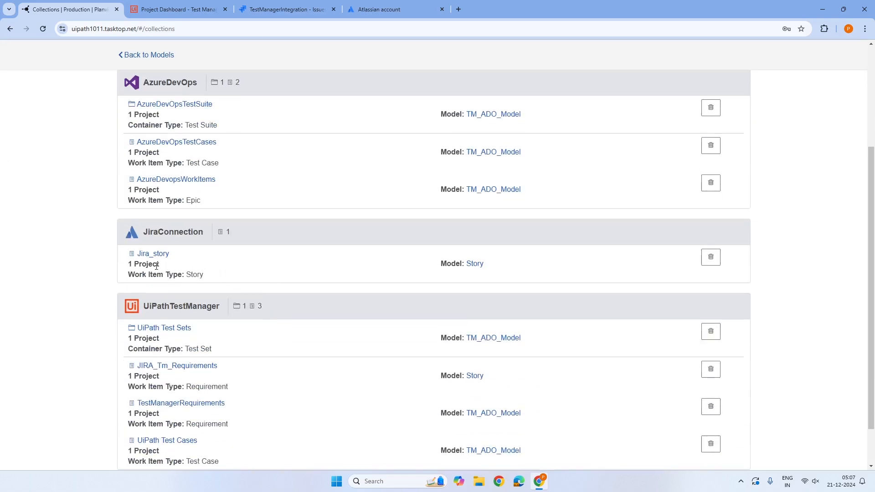
scroll(113, 308, down, 1)
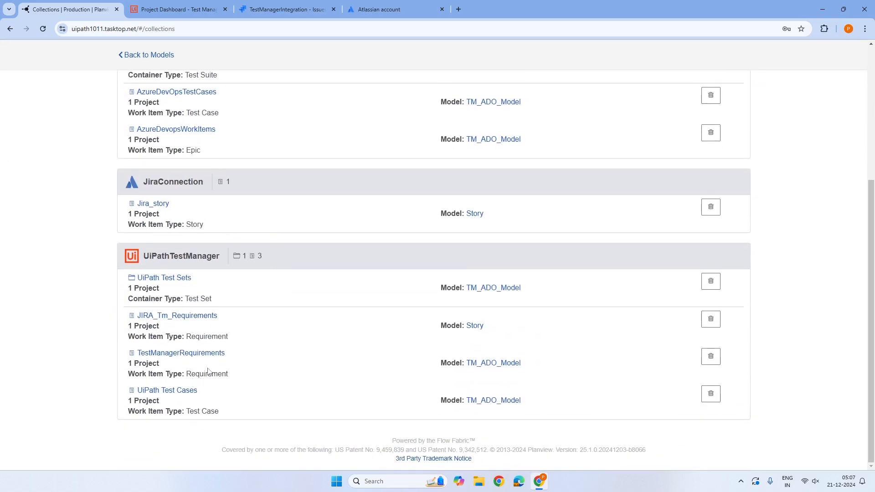
scroll(196, 146, up, 4)
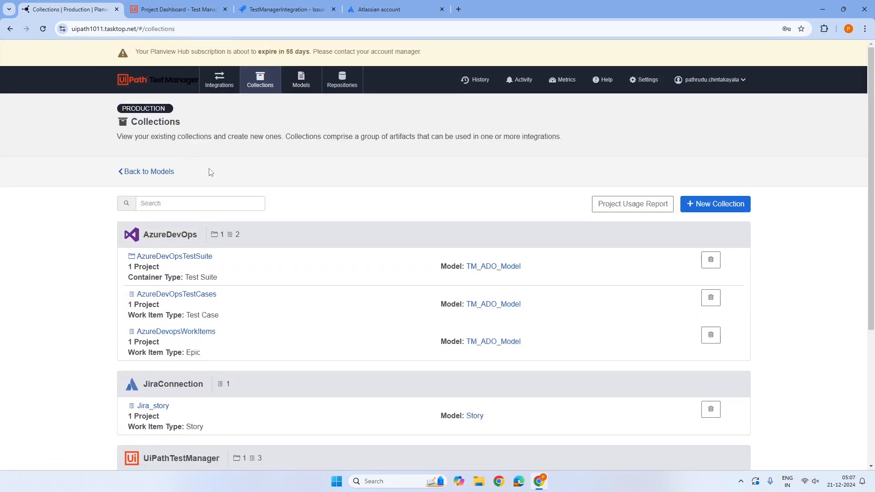
Step: Start a new Work Item Synchronization integration between the JiraConnection and UiPathTestManager repositories
click(219, 82)
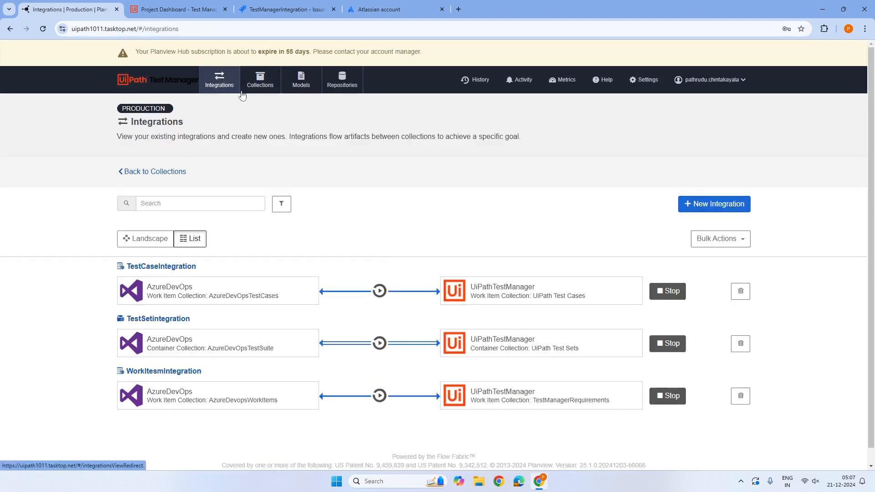
click(700, 204)
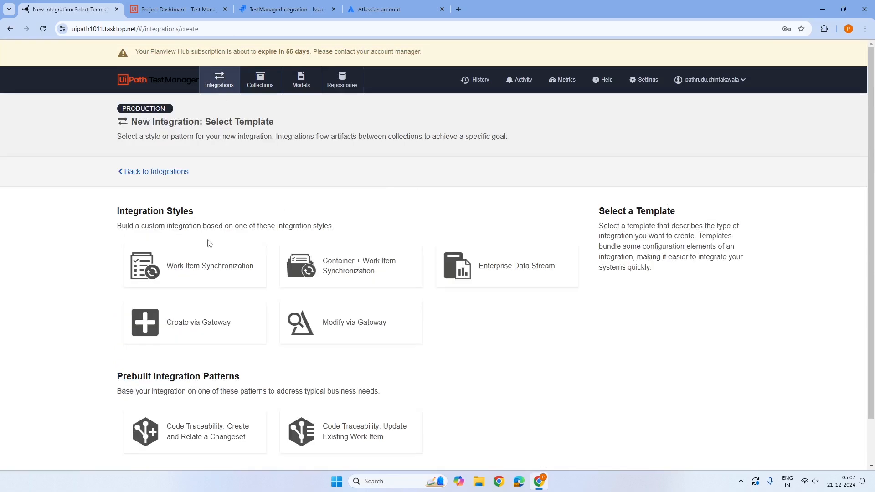
click(205, 269)
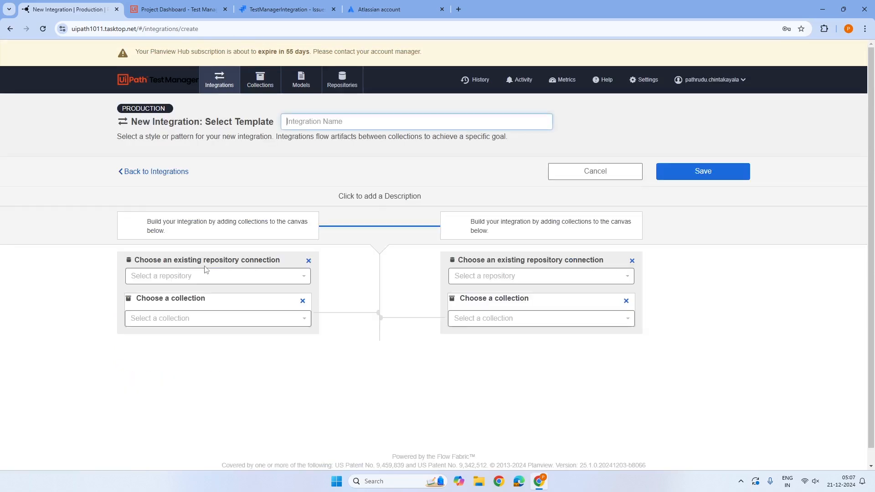
click(264, 277)
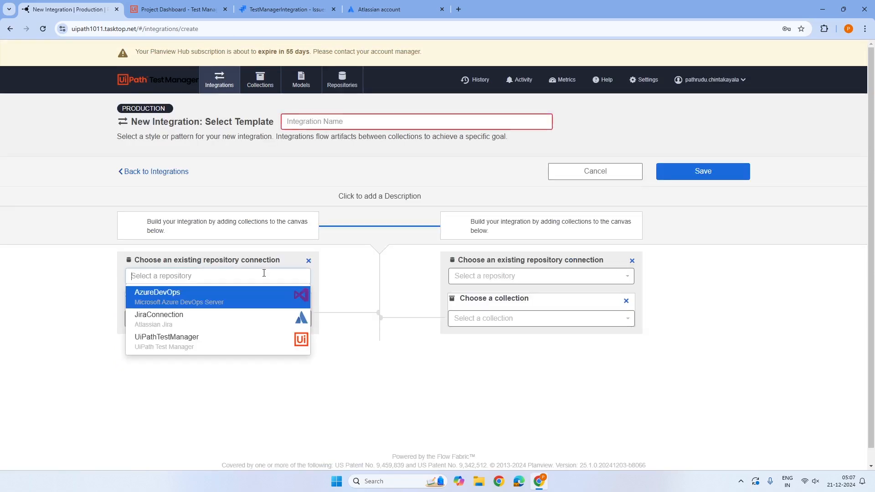
click(185, 323)
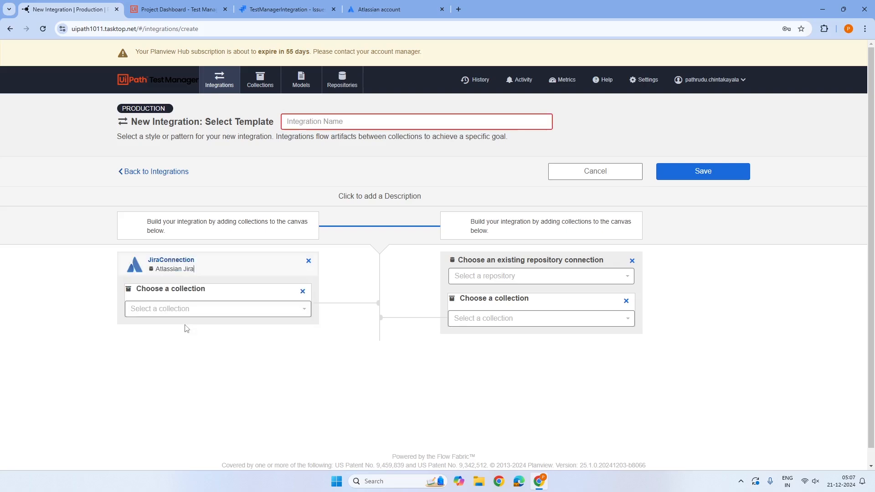
click(490, 276)
click(496, 348)
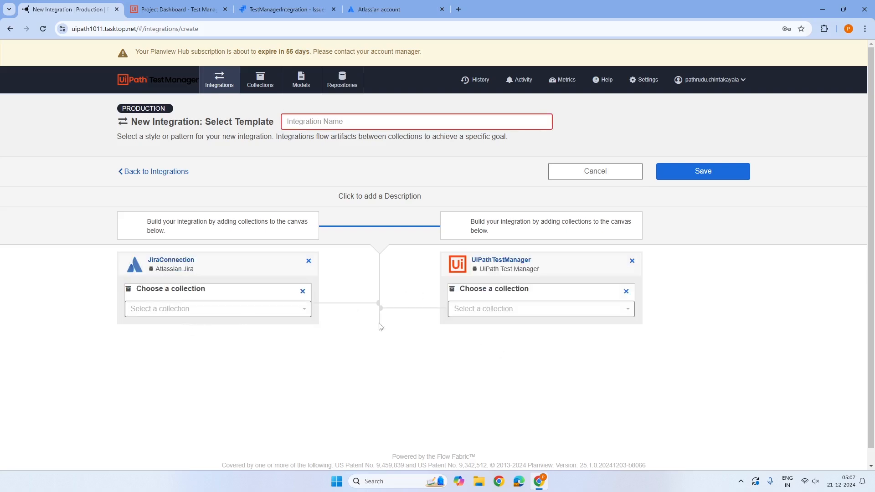
Step: Add the Jira_story collection to the Jira side and JIRA_Tm_Requirements to the Test Manager side of the integration
click(263, 309)
click(212, 343)
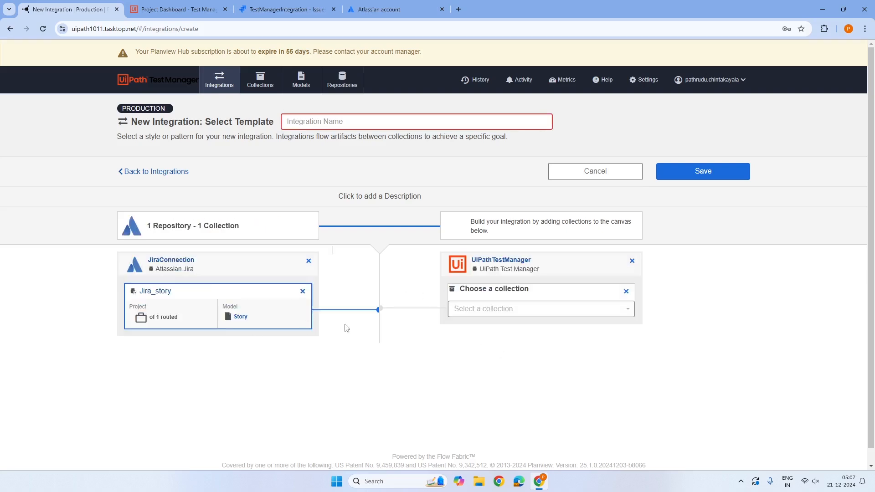
click(482, 308)
click(521, 346)
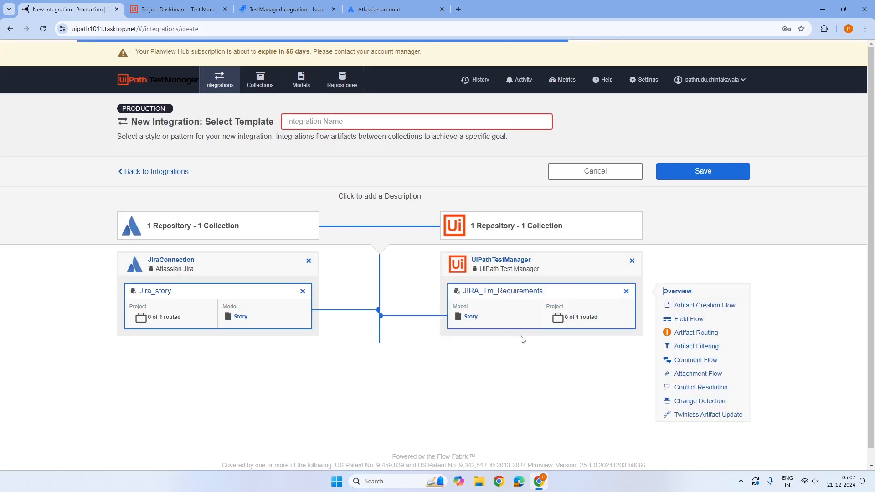
Step: Name the new integration Jira_TM-Story and save it
click(363, 125)
text(Jir)
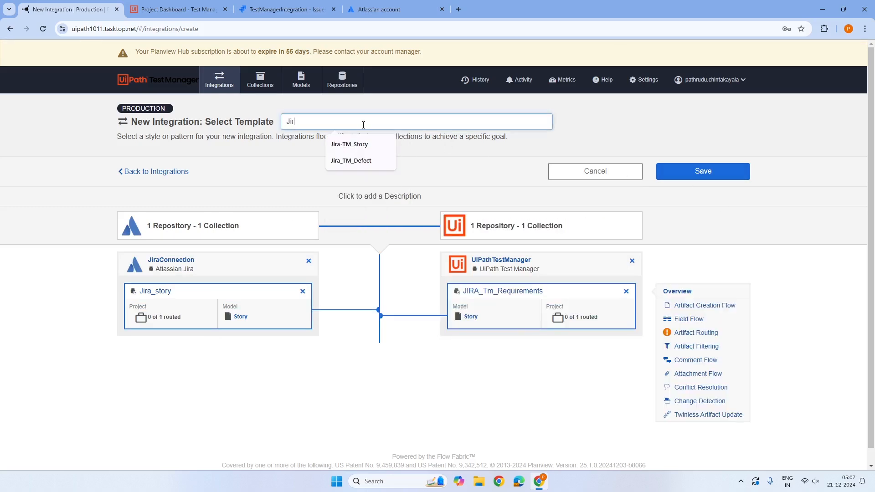
text(a_TM-Story)
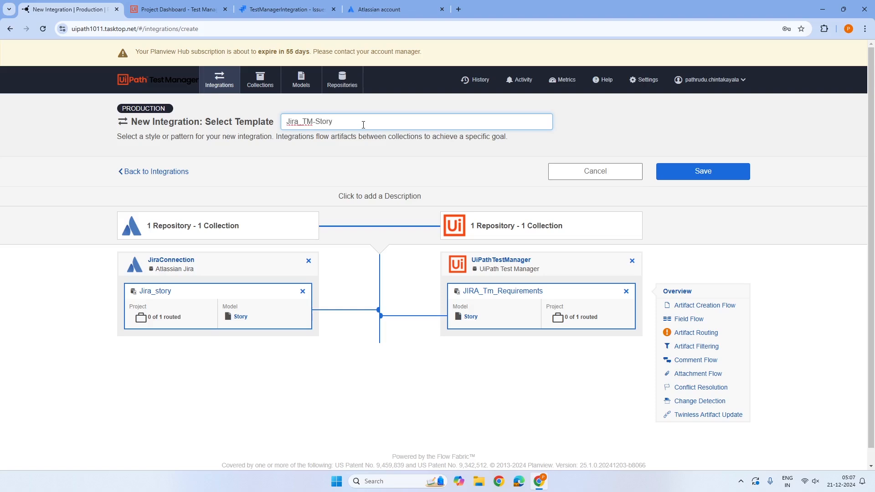
click(667, 169)
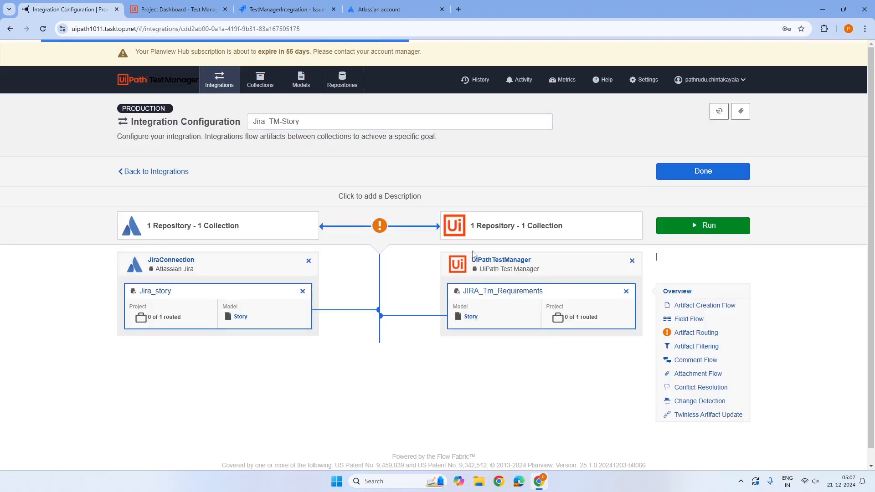
Step: Set up two-way artifact routing between the TestManagerIntegration and JiraIntegrationTM projects, and save it
click(696, 332)
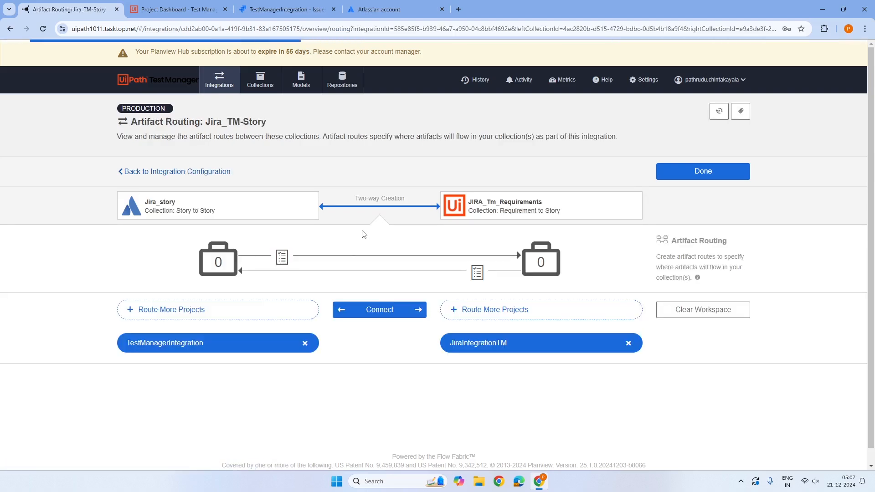
click(375, 311)
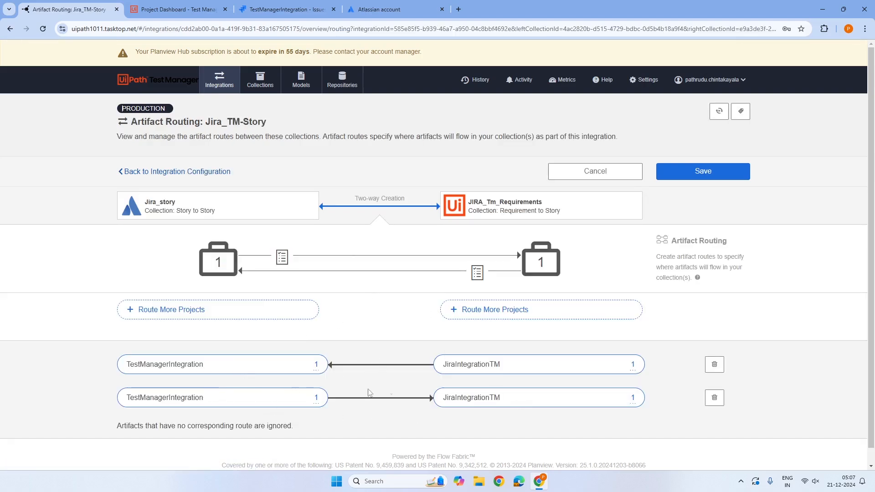
click(703, 175)
click(703, 173)
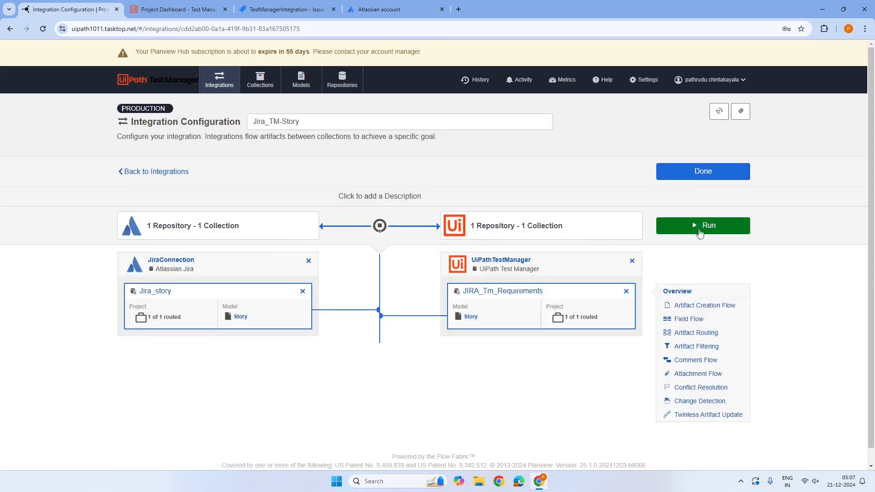
Step: Run the Jira_TM-Story integration and finish its configuration
click(700, 230)
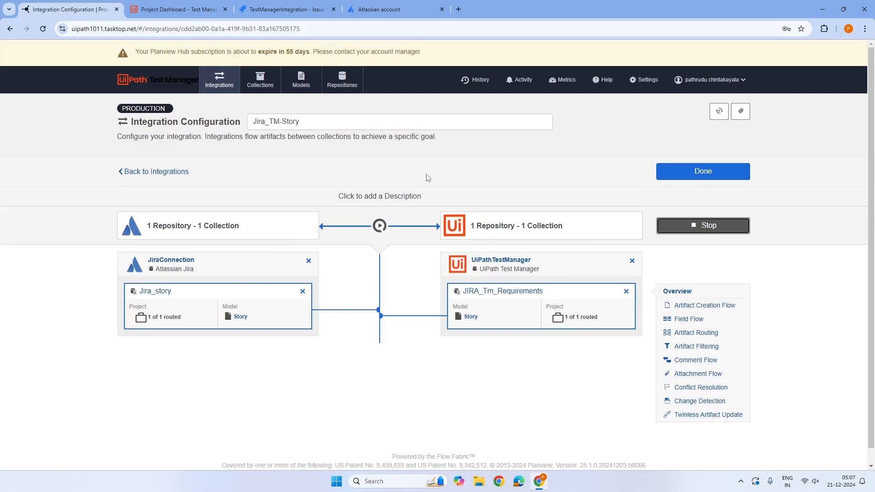
click(670, 171)
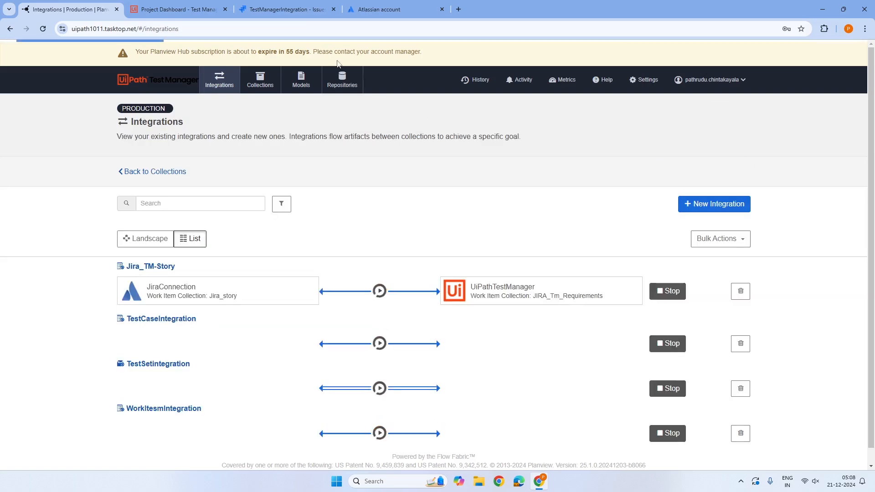
Step: Check the TestManagerIntegration issues in Jira and the JiraIntegrationTM dashboard in Test Manager, and return to Planview Hub
click(284, 9)
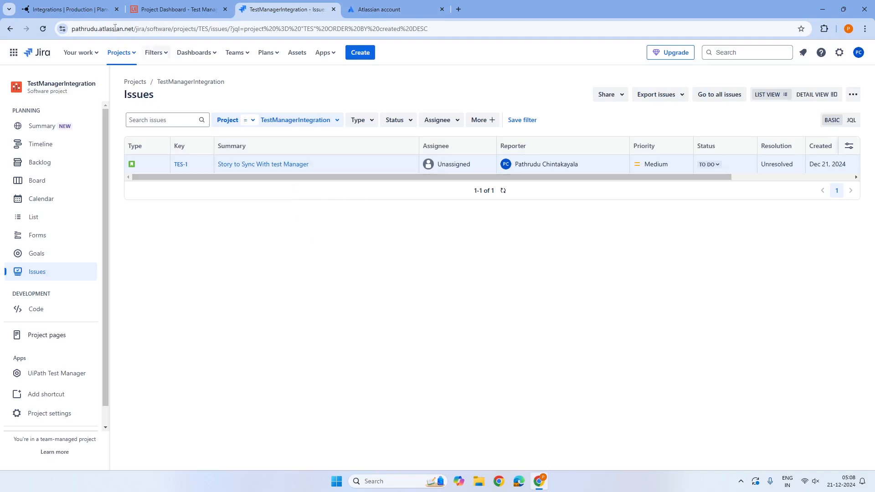
click(167, 13)
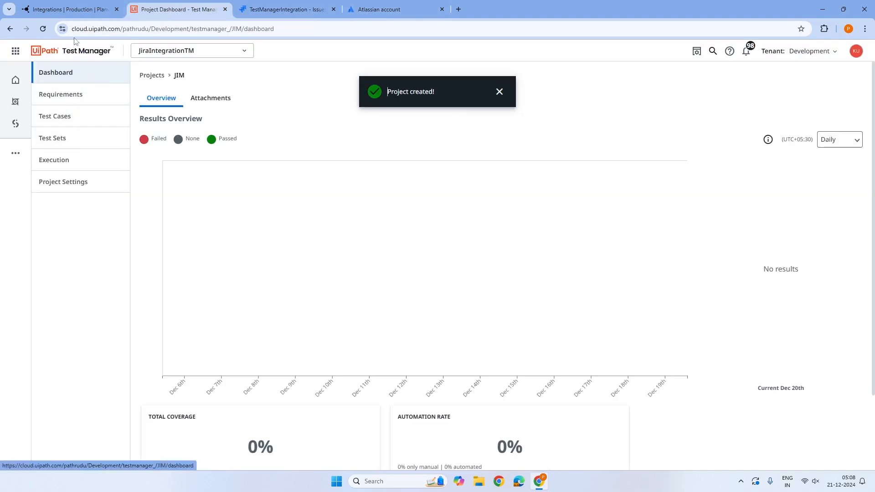
click(71, 12)
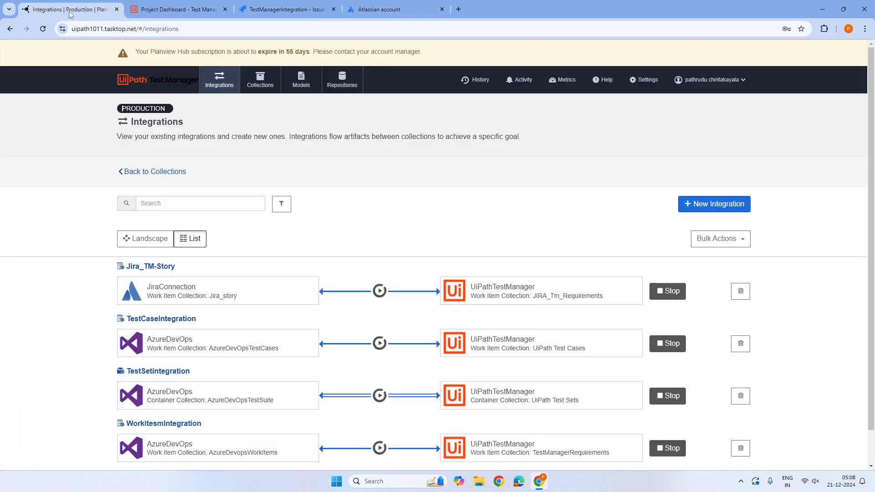
Step: Examine the pending artifact activity's error message and related elements in the Hub's activity overview
click(515, 85)
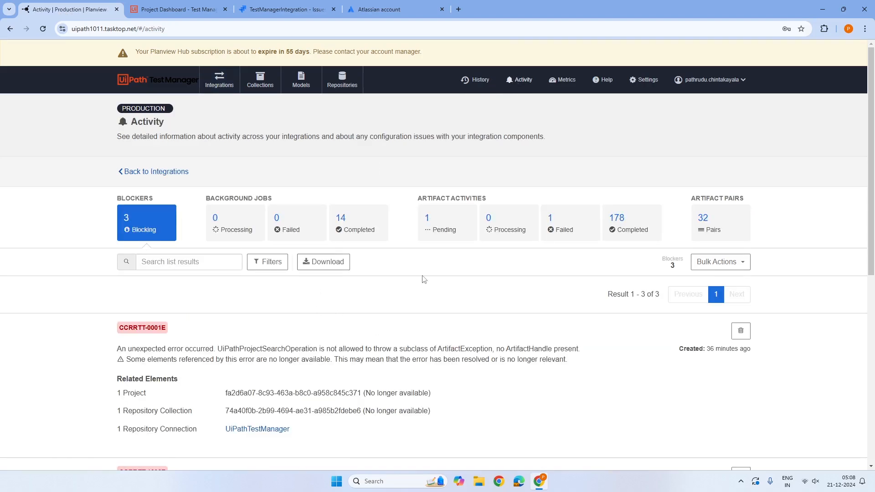
scroll(451, 239, down, 2)
click(450, 137)
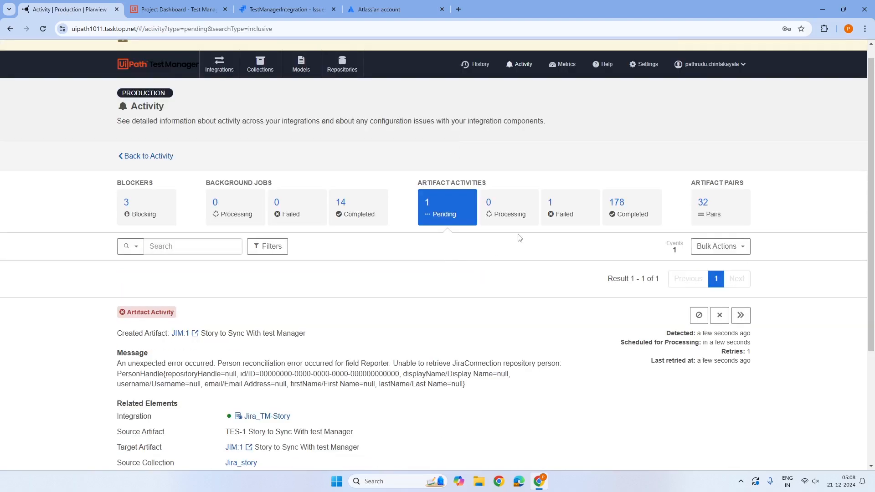
scroll(319, 337, down, 2)
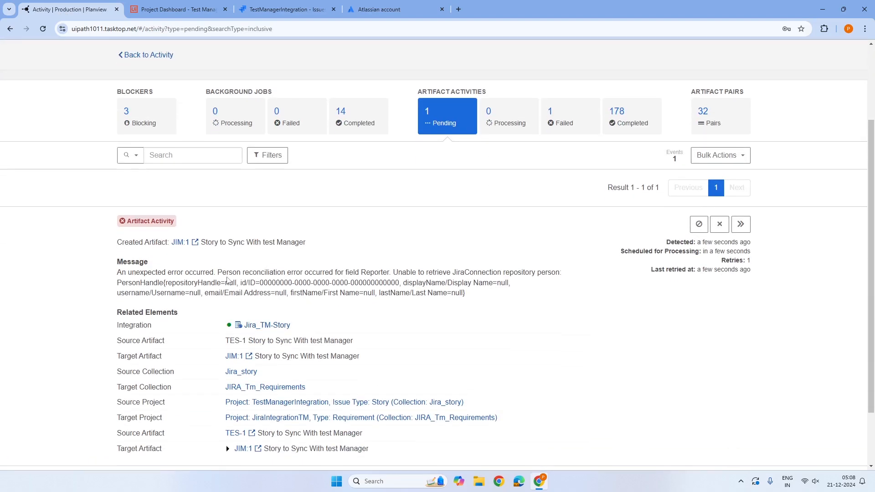
drag(227, 273, 429, 275)
drag(484, 295, 115, 276)
click(360, 286)
scroll(356, 283, up, 2)
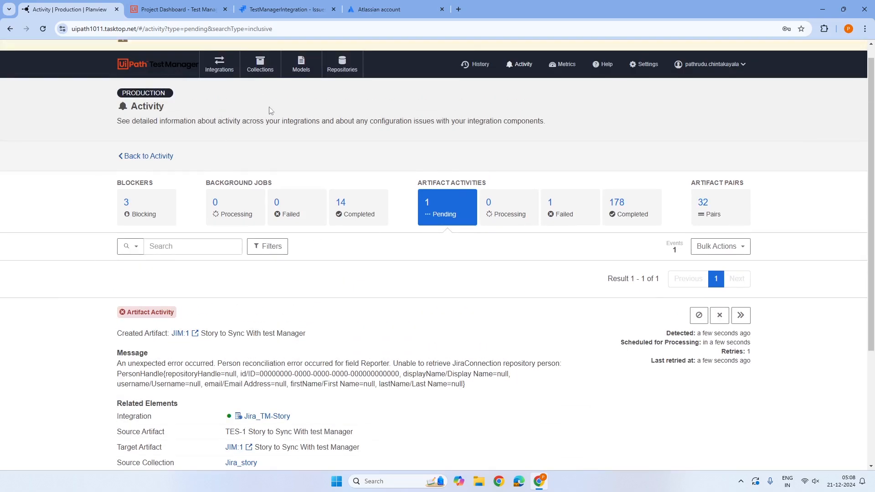
Step: Remove the Reporter to Created By field mapping from the Jira_story collection, save the mapping and finish the collection configuration
click(261, 65)
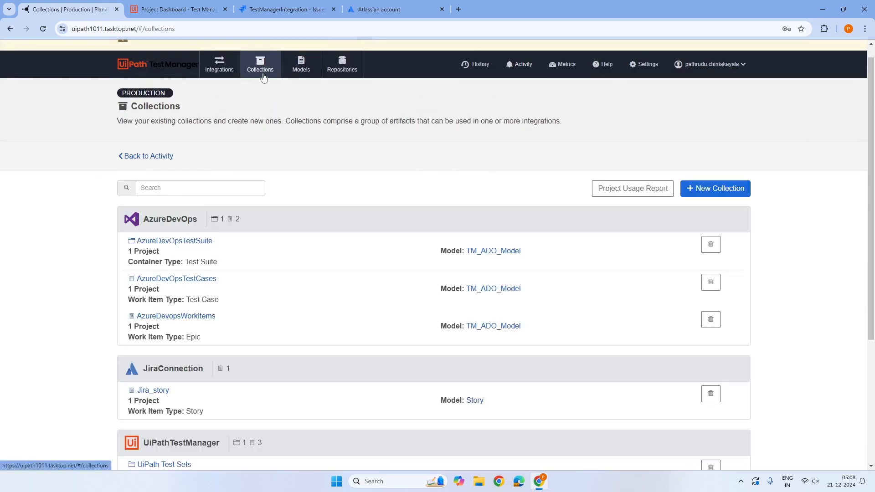
scroll(348, 261, down, 3)
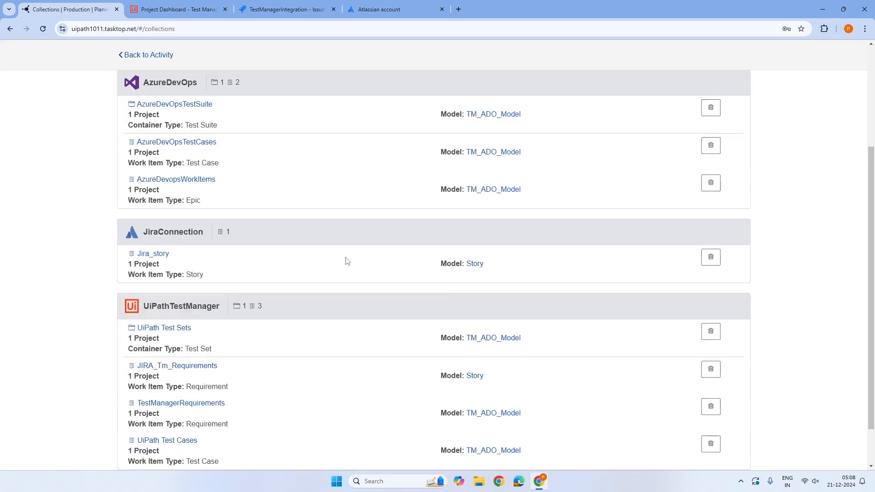
click(156, 258)
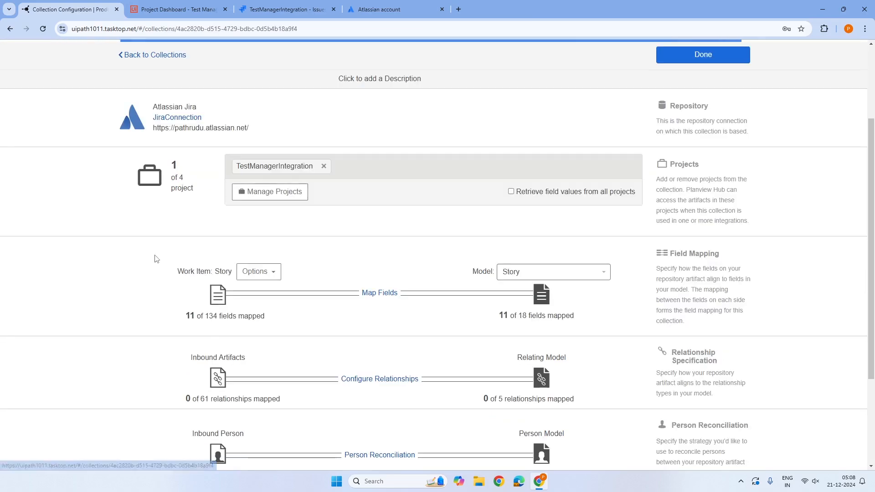
click(381, 292)
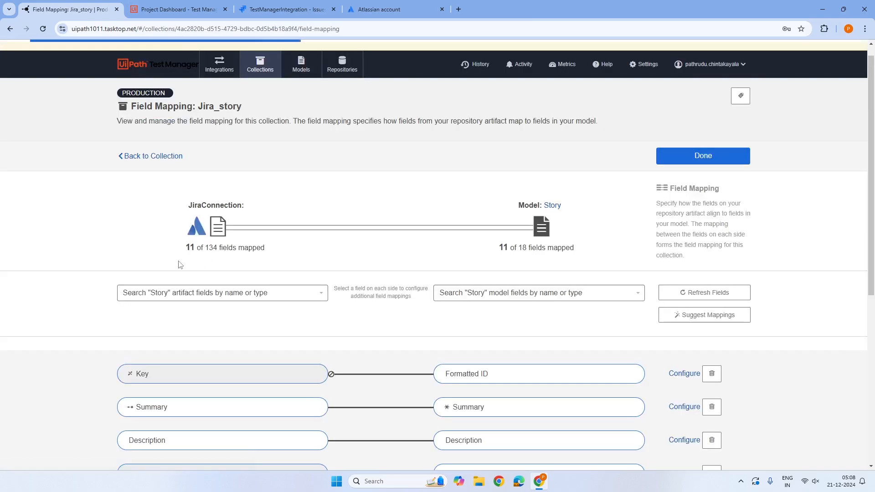
scroll(166, 264, down, 5)
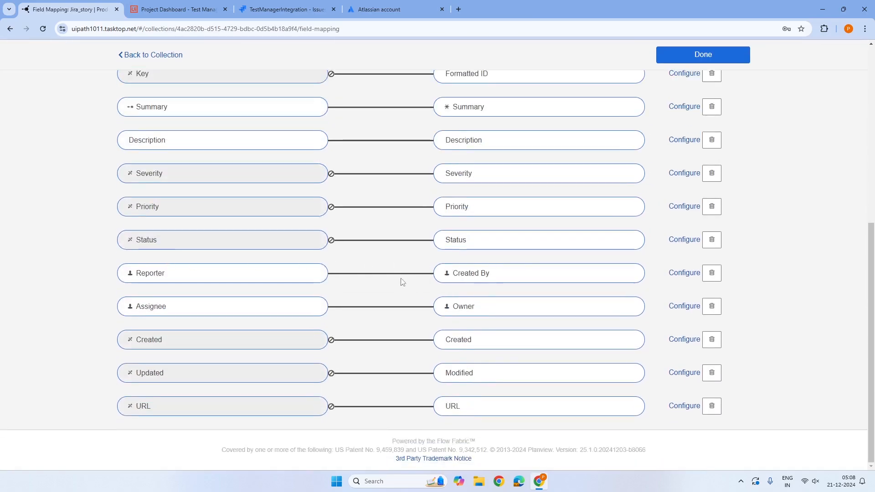
click(712, 274)
scroll(432, 273, up, 5)
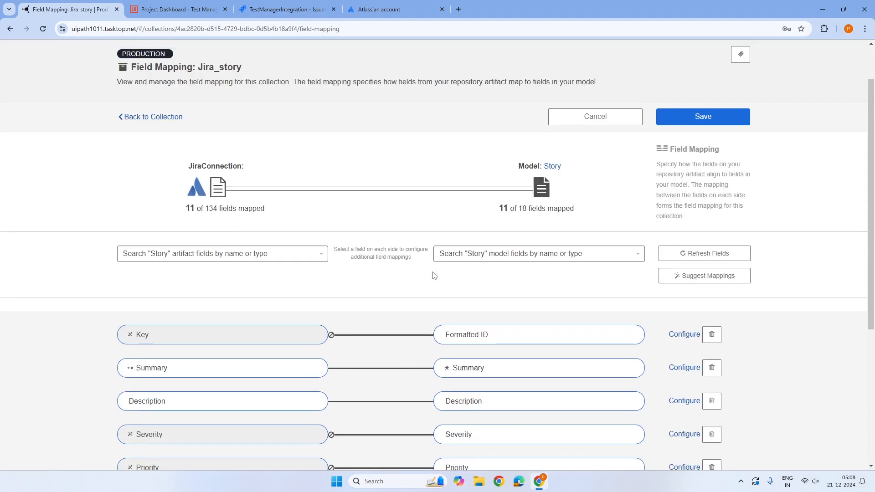
click(710, 118)
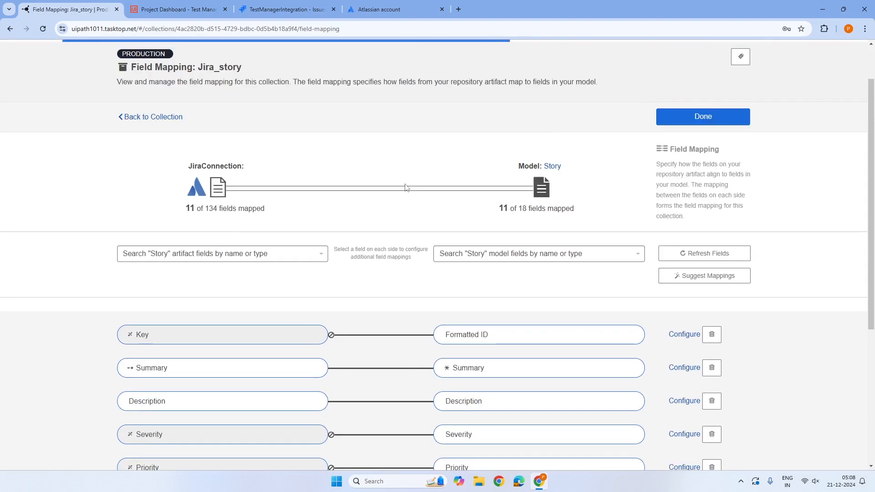
click(667, 125)
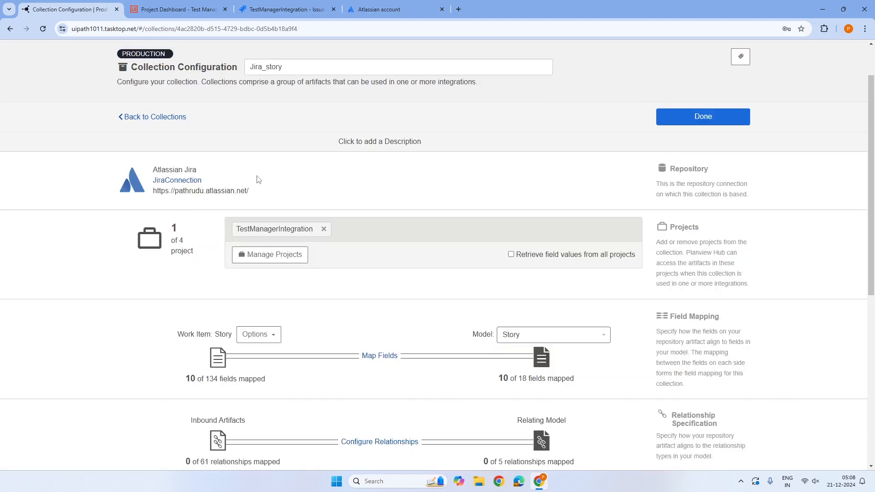
click(702, 116)
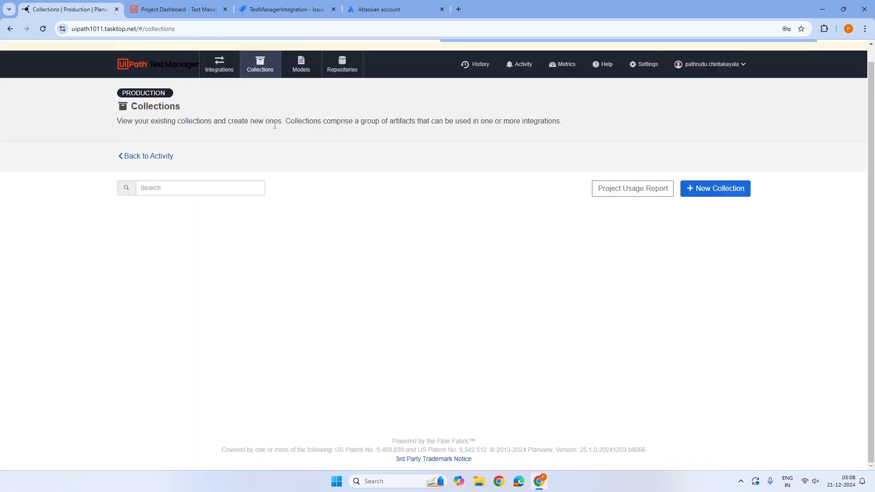
Step: Check the pending and completed artifact activities for the synced Jira story in the activity overview
scroll(340, 131, up, 1)
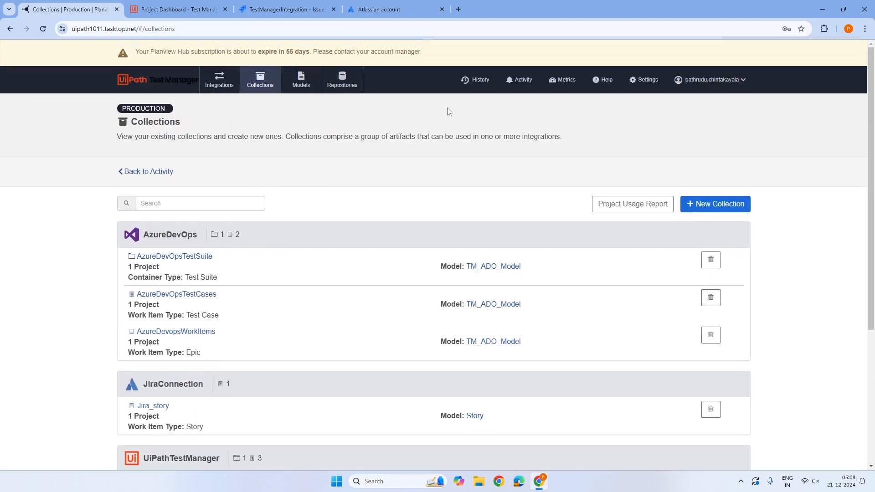
click(519, 84)
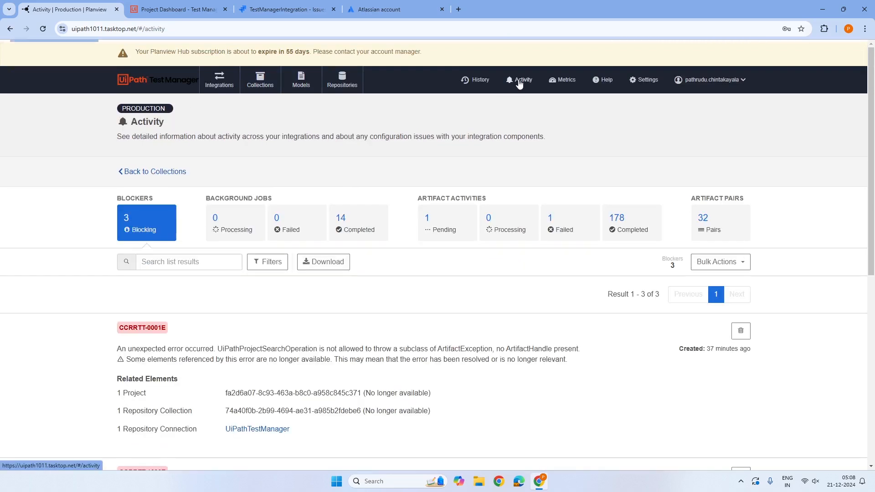
click(550, 229)
scroll(520, 287, down, 1)
click(451, 203)
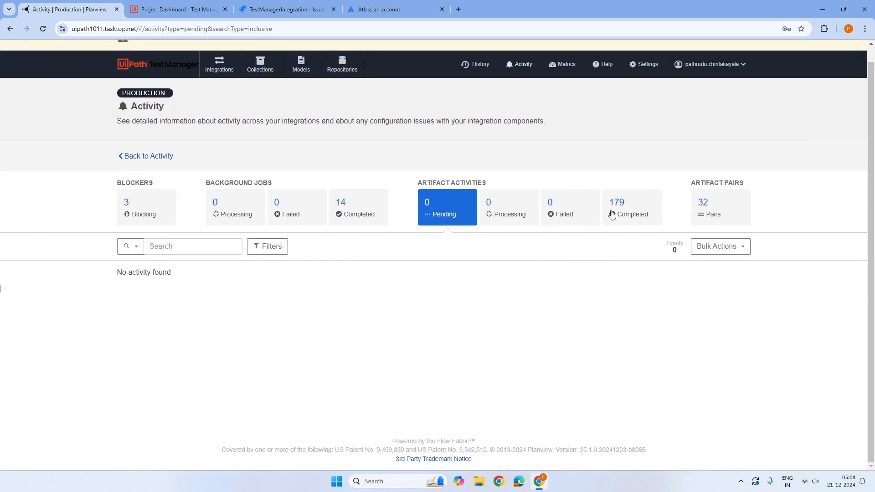
click(631, 215)
scroll(552, 218, down, 2)
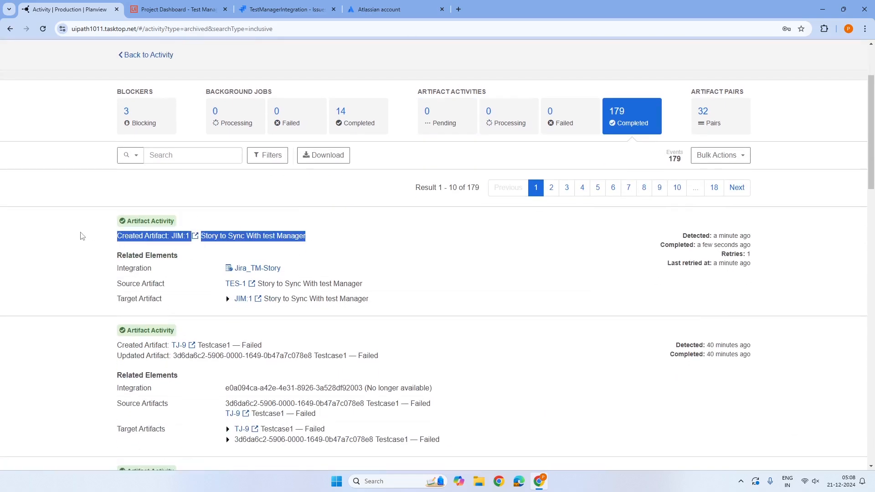
click(2, 238)
Step: Switch to Test Manager, view the JiraIntegrationTM project's requirements and dismiss the notification
click(172, 13)
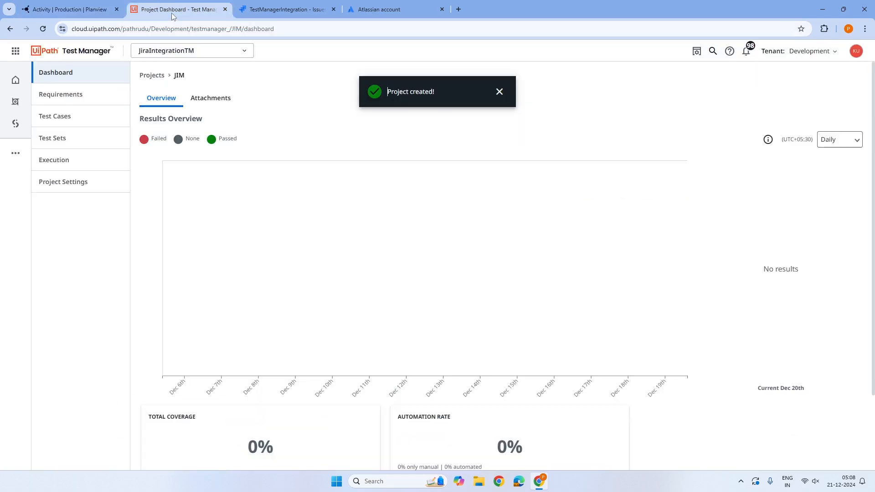
click(63, 95)
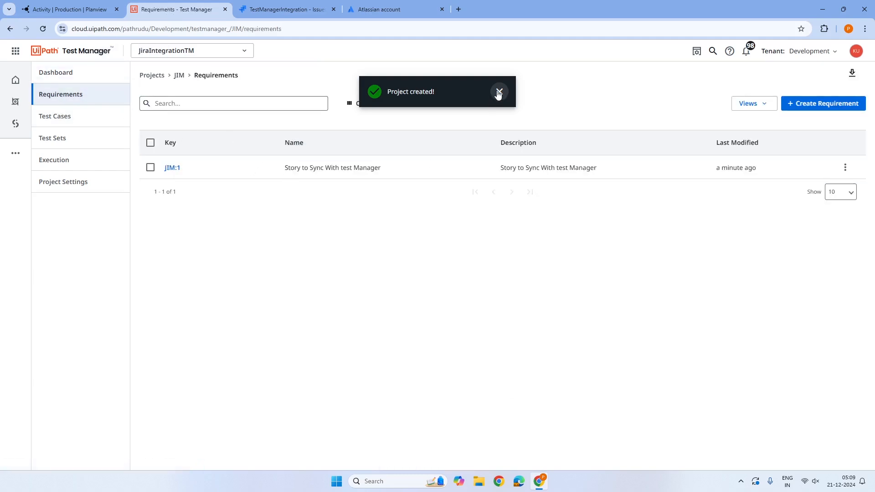
click(499, 92)
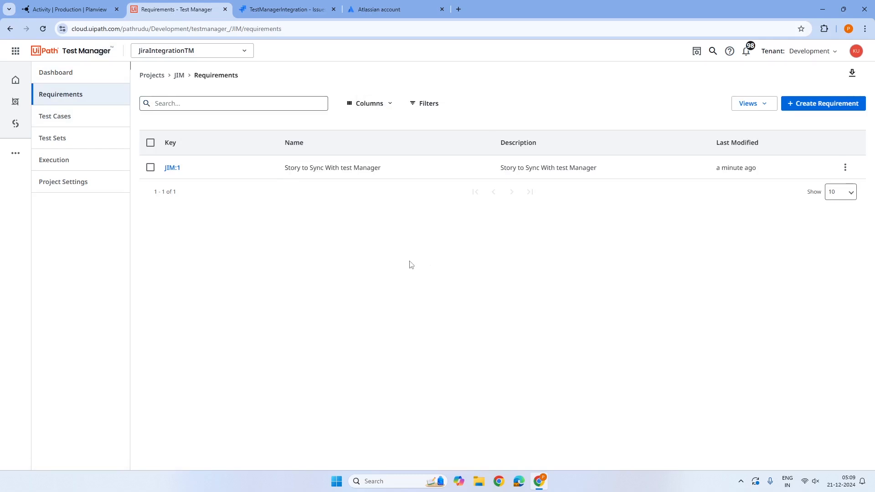
Step: Create a requirement named "Test Manager Requirement to Jira" in the JiraIntegrationTM project and dismiss the notification
click(810, 104)
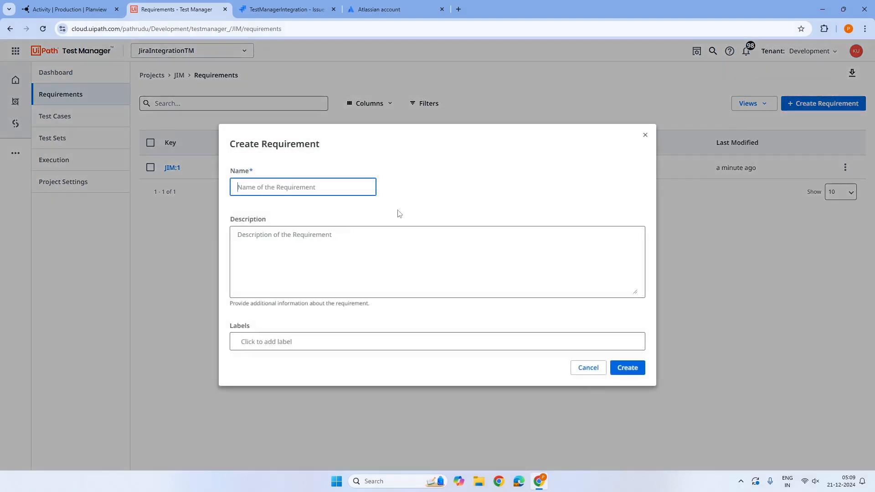
text(T)
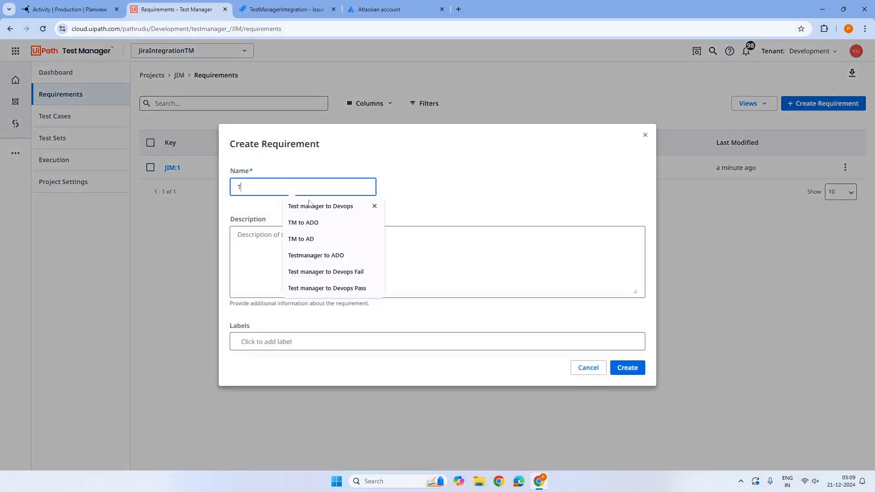
text(estManager Requirement to Jira)
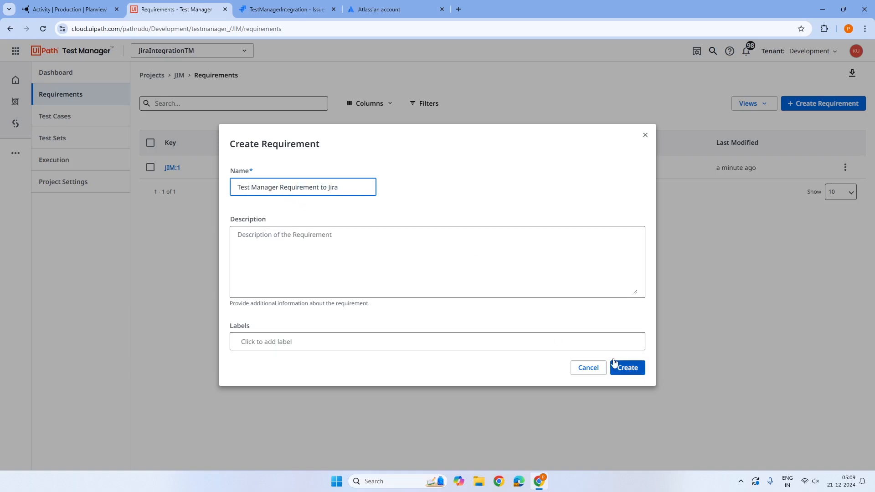
click(616, 367)
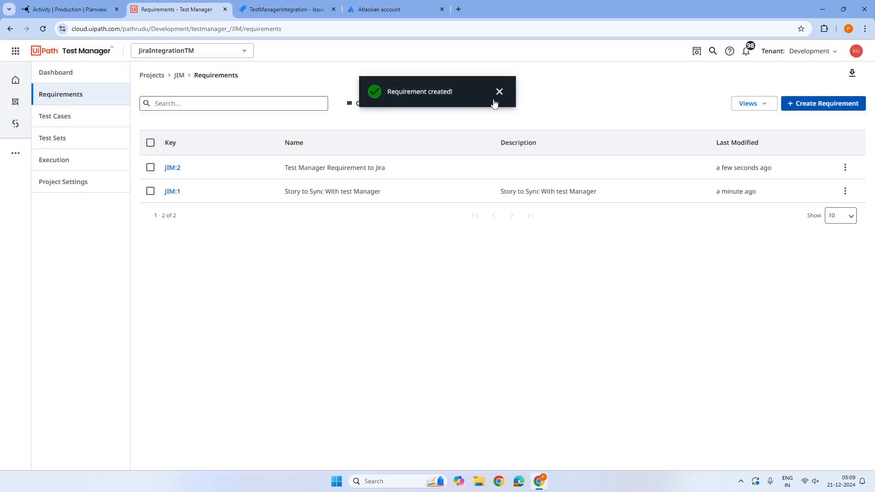
click(499, 91)
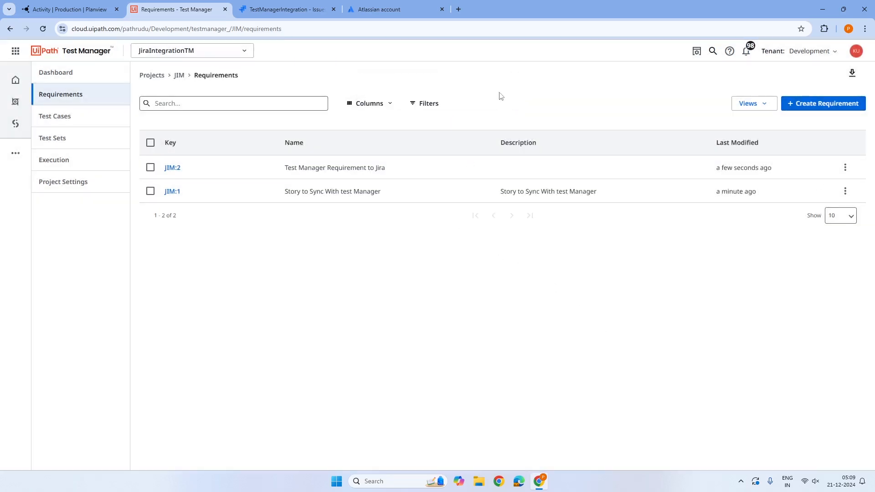
Step: Return to Planview Hub and check the pending artifact activities
click(63, 9)
scroll(388, 237, up, 3)
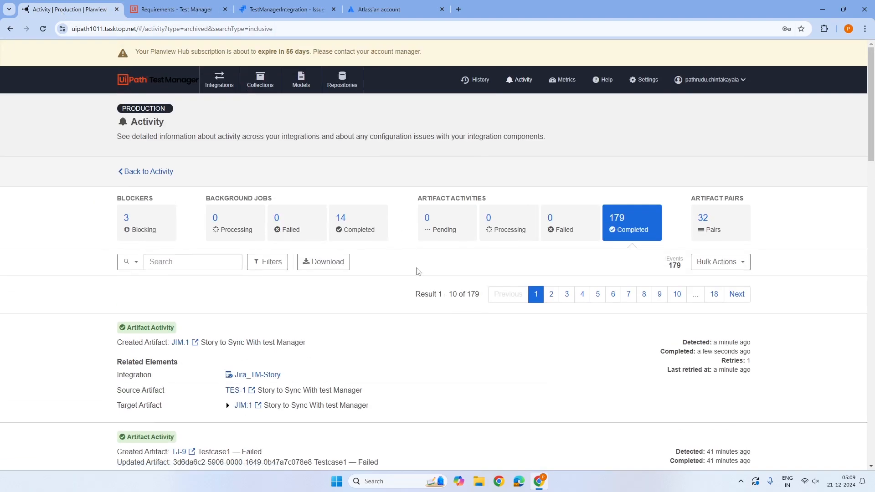
click(454, 218)
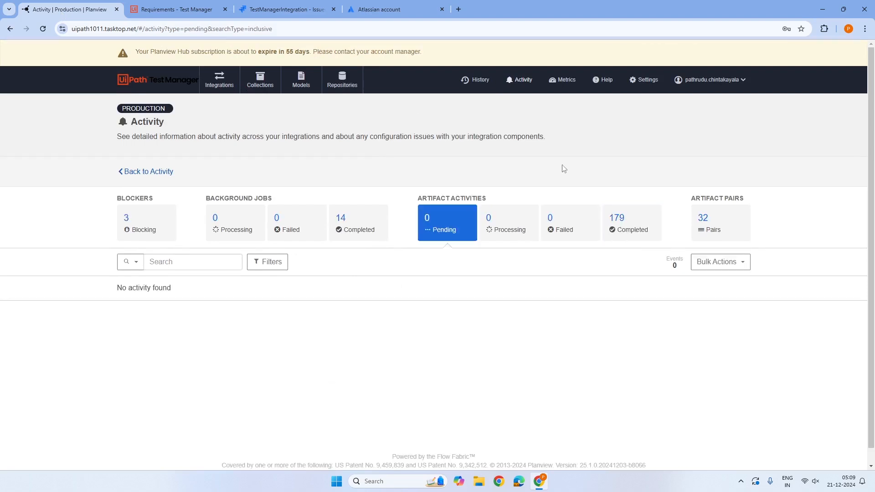
Step: Try to save a change detection interval of 1 second in the Hub's general settings, and dismiss the message
click(646, 80)
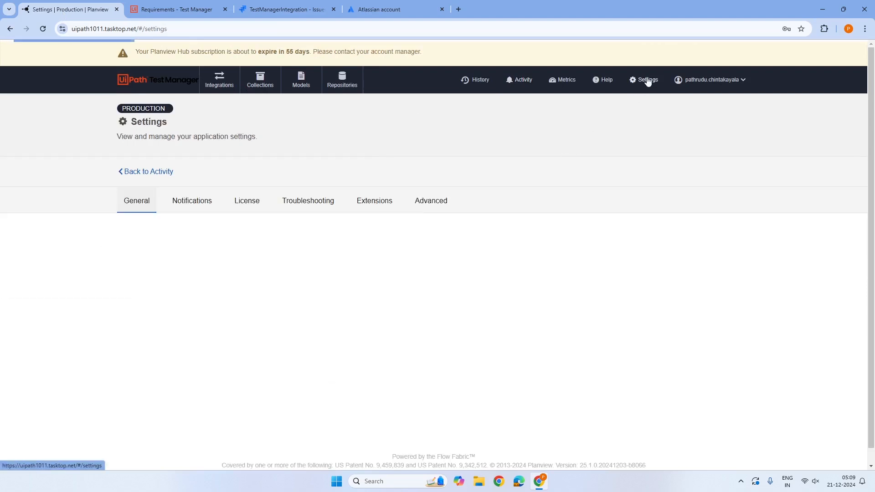
scroll(299, 301, down, 1)
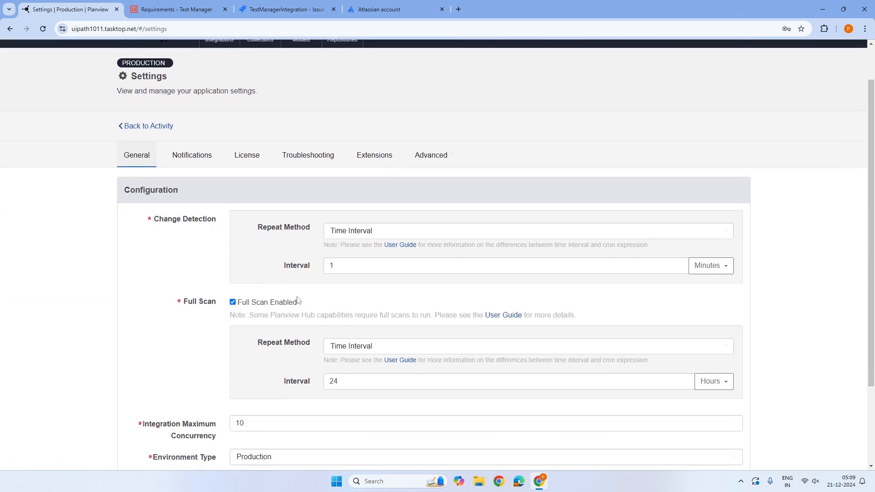
click(356, 265)
click(713, 265)
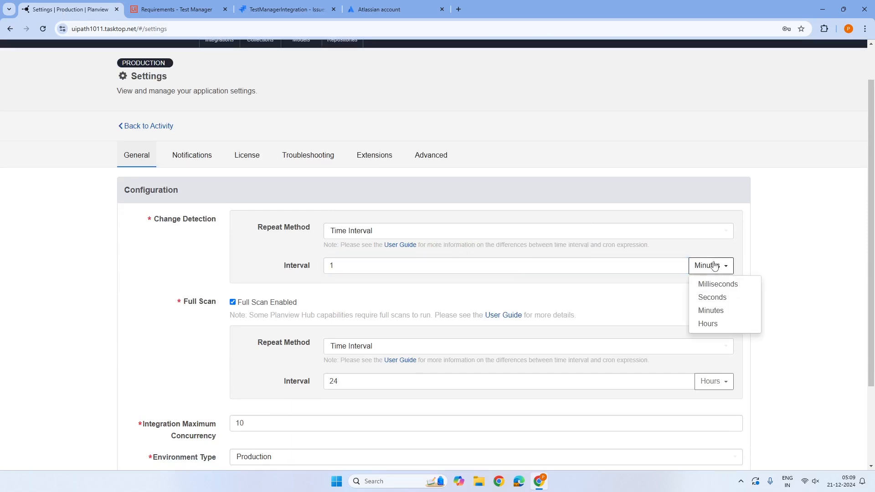
click(729, 297)
scroll(300, 347, down, 2)
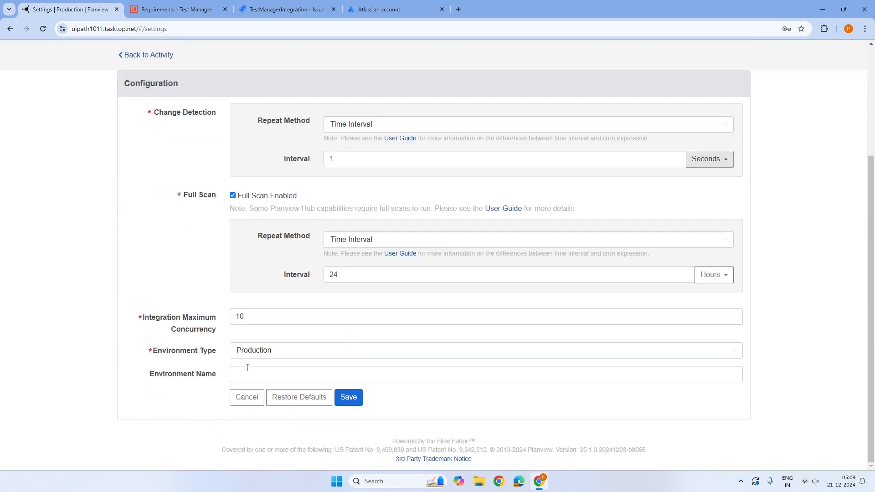
click(350, 400)
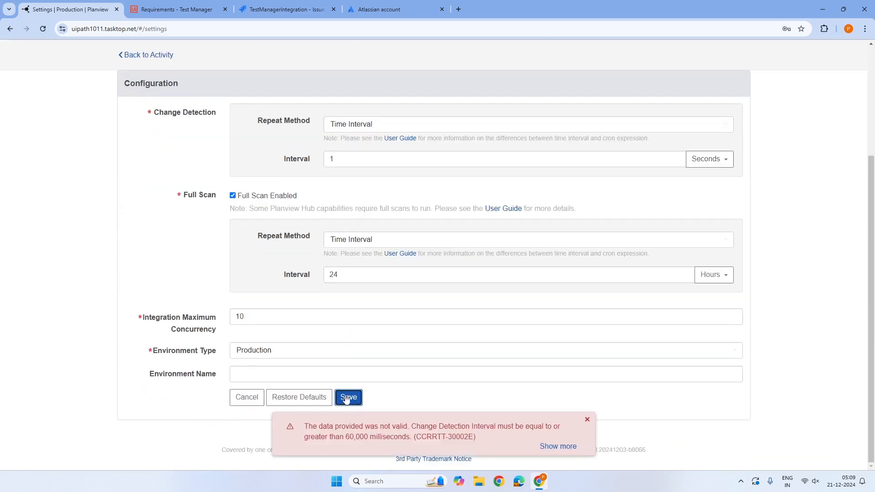
drag(368, 438, 350, 437)
click(586, 421)
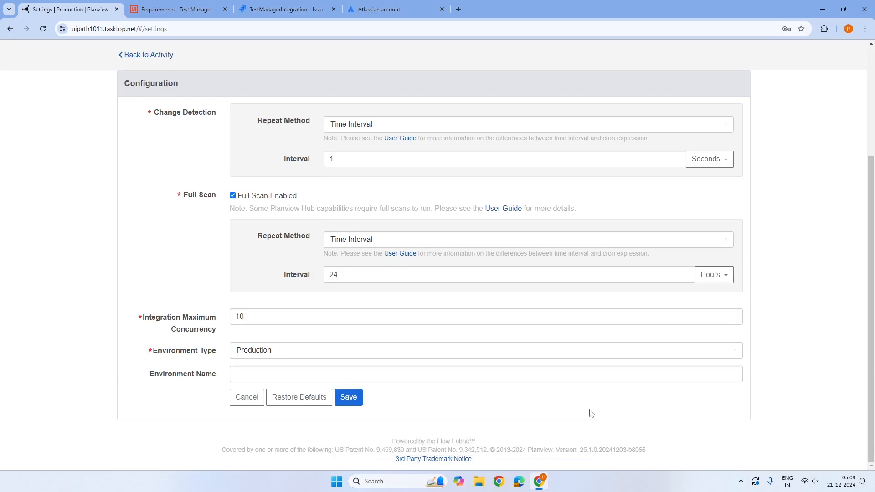
Step: Set the change detection interval's unit back to minutes and discard the pending settings edits
click(724, 162)
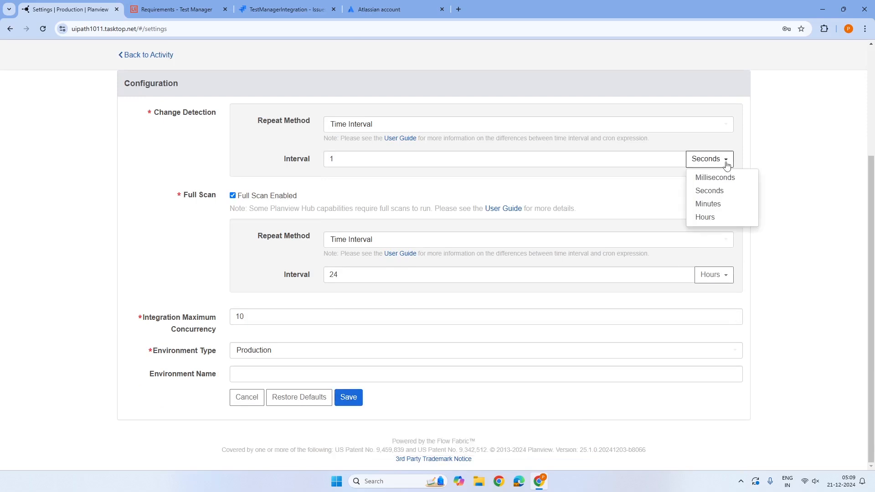
click(715, 204)
click(248, 397)
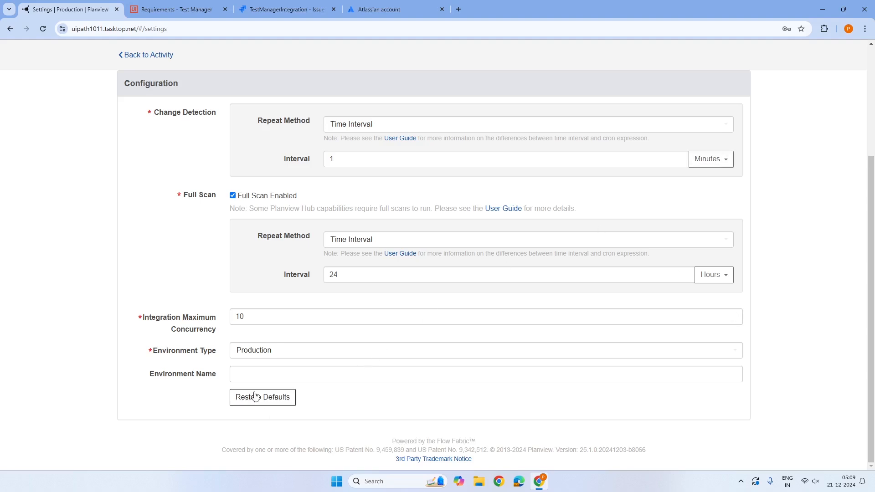
scroll(474, 363, up, 5)
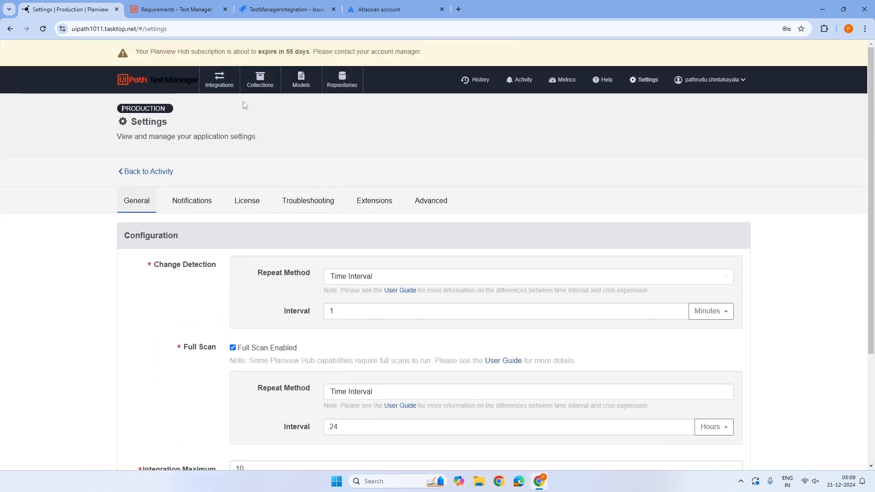
Step: Check the processing, failed and completed artifact activities for the new Test Manager requirement
click(520, 80)
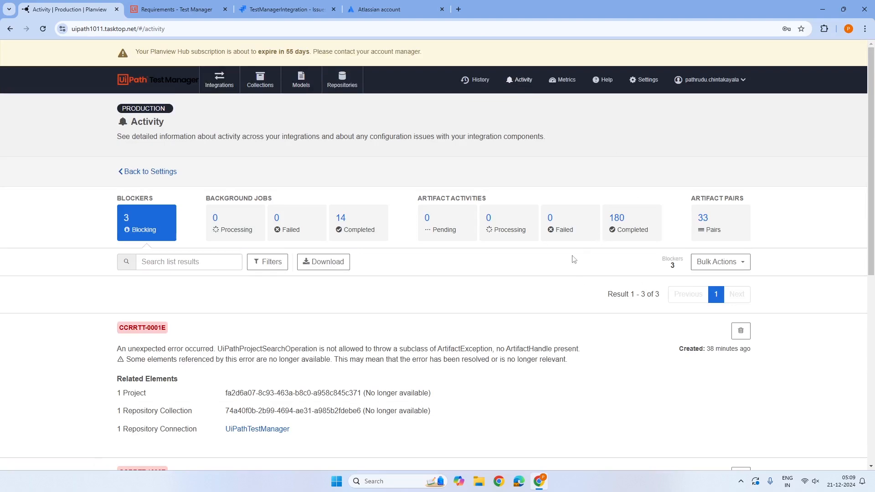
scroll(532, 279, down, 2)
click(522, 145)
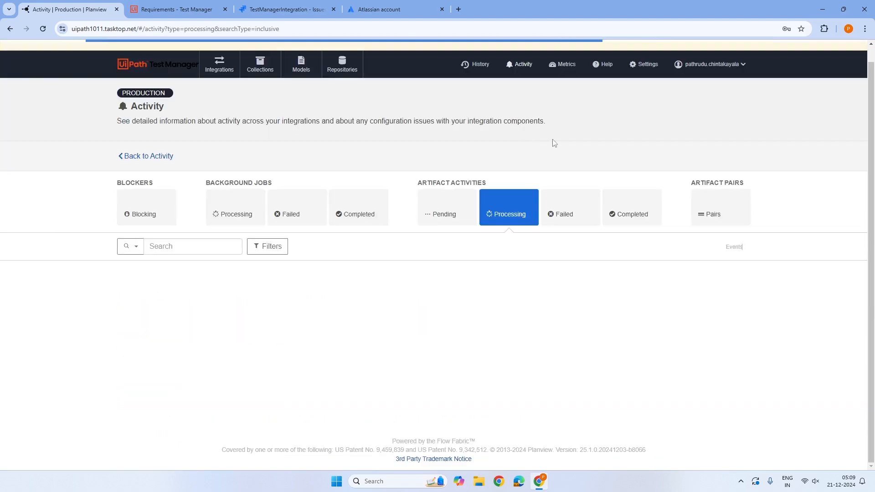
click(566, 208)
click(617, 215)
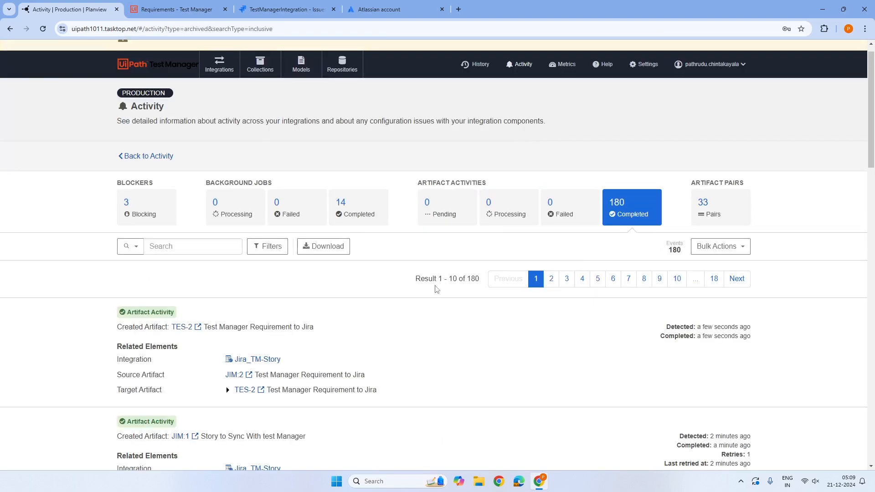
Step: Review the latest completed artifact activity, then reload the Jira issues list to check for the synced Test Manager requirement
scroll(296, 250, down, 2)
drag(155, 235, 347, 247)
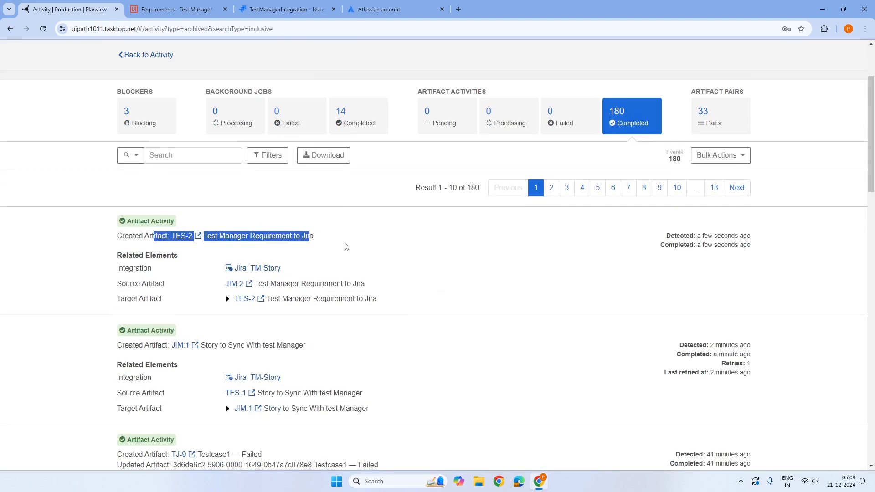
click(348, 246)
click(282, 10)
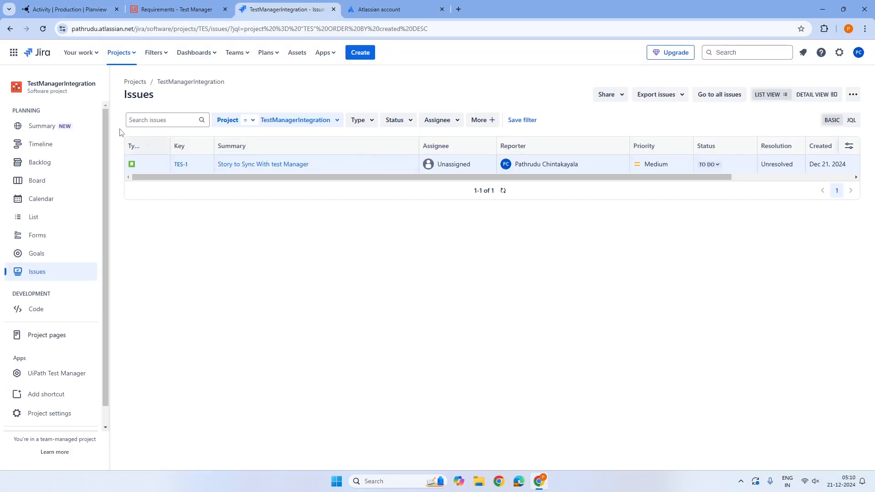
click(44, 28)
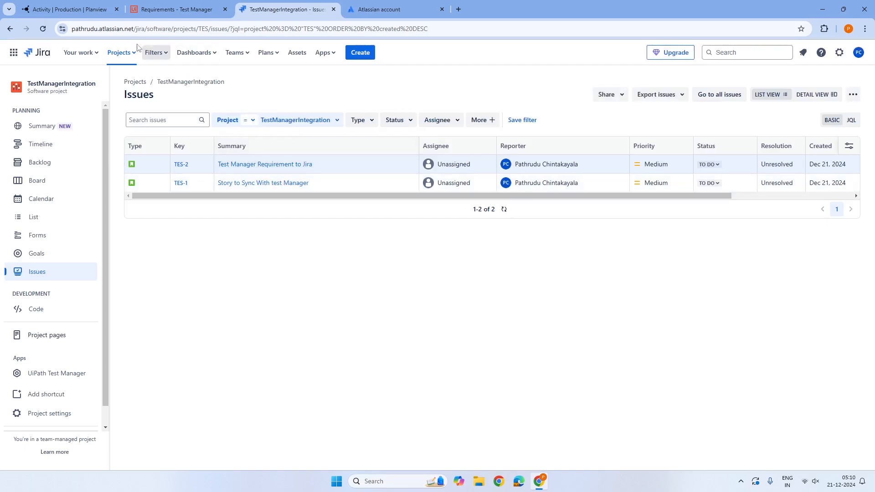
Step: Return to Planview Hub and start a new work item collection named Jira_Bug on the JiraConnection repository
click(70, 12)
scroll(296, 215, up, 3)
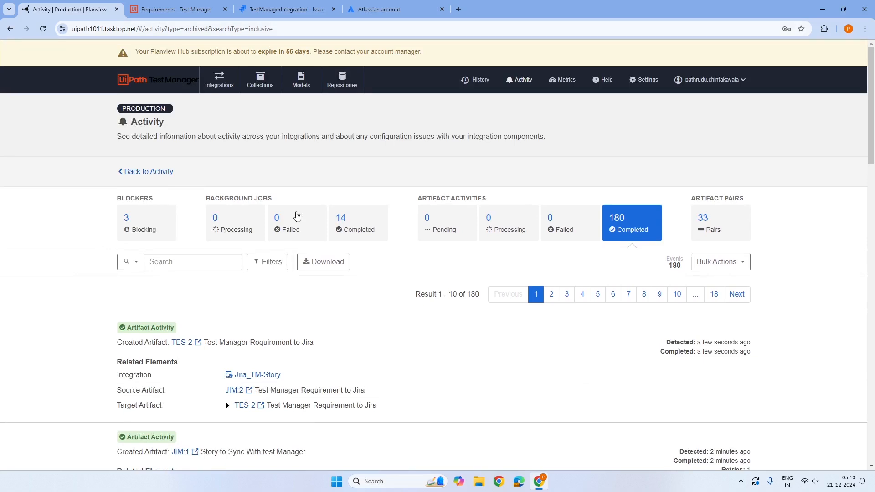
click(259, 82)
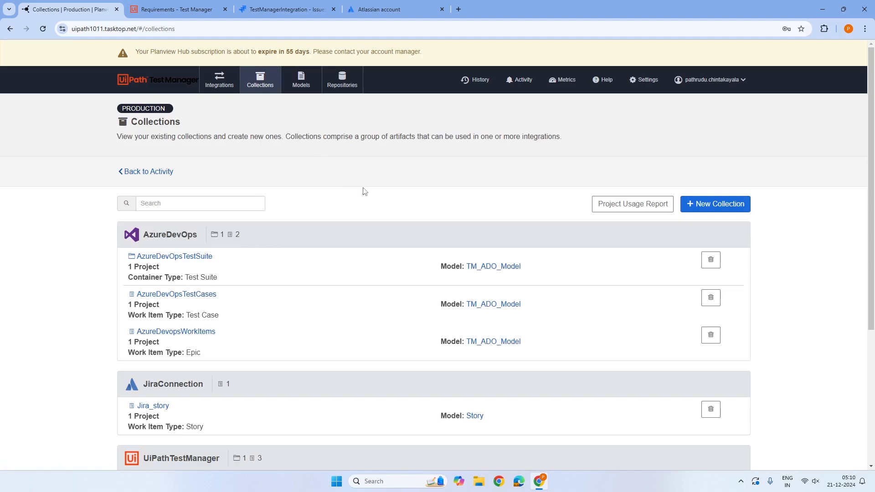
click(712, 203)
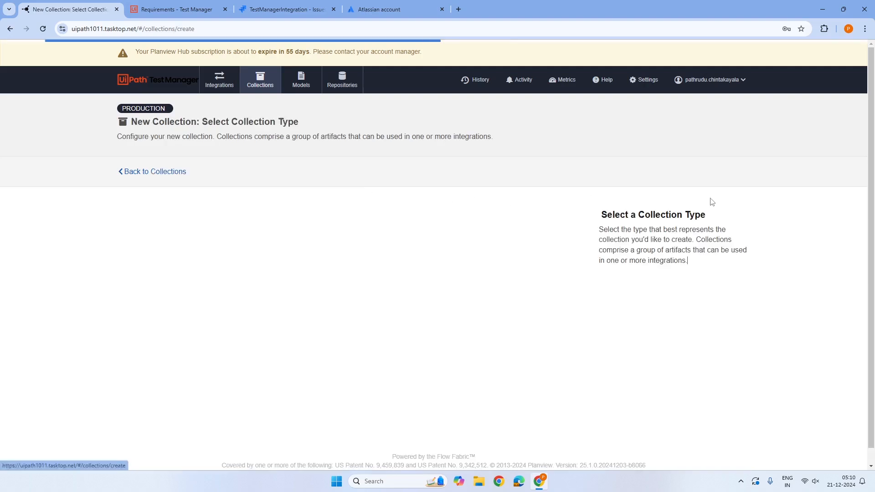
click(221, 235)
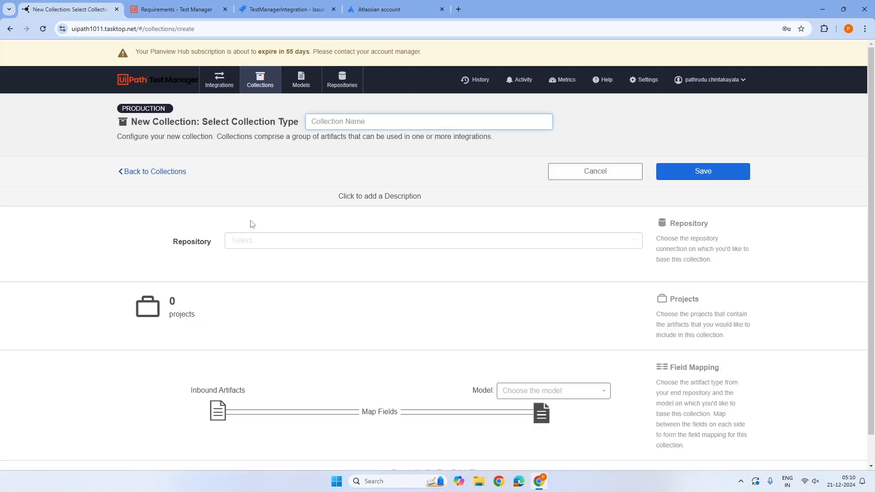
text(Jira)
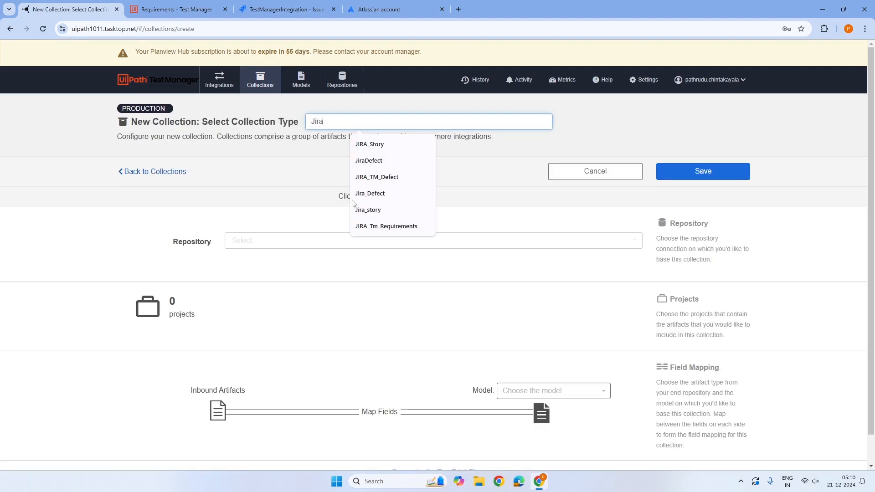
text(_Bug)
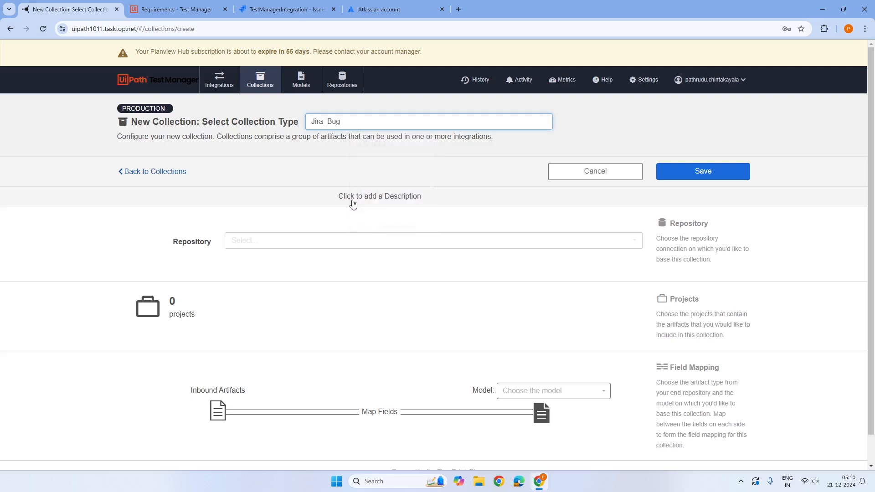
click(354, 241)
click(286, 271)
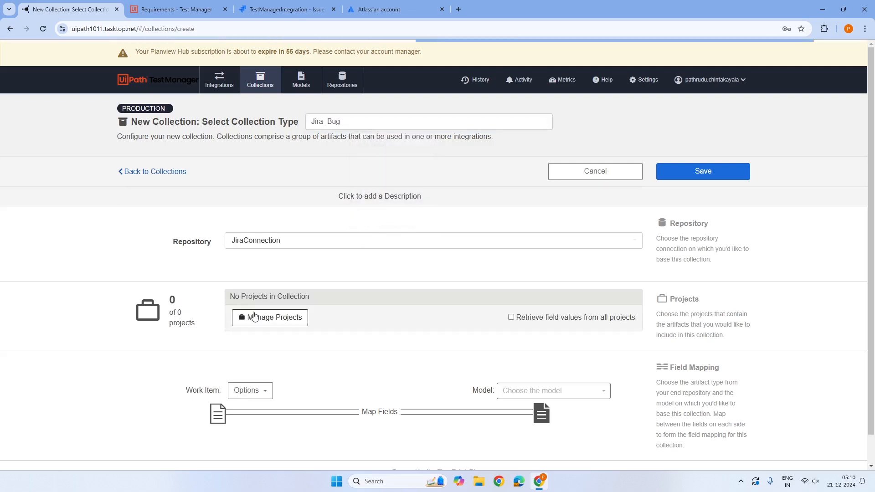
Step: Add the TestManagerIntegration project to the Jira_Bug collection
click(255, 317)
click(316, 202)
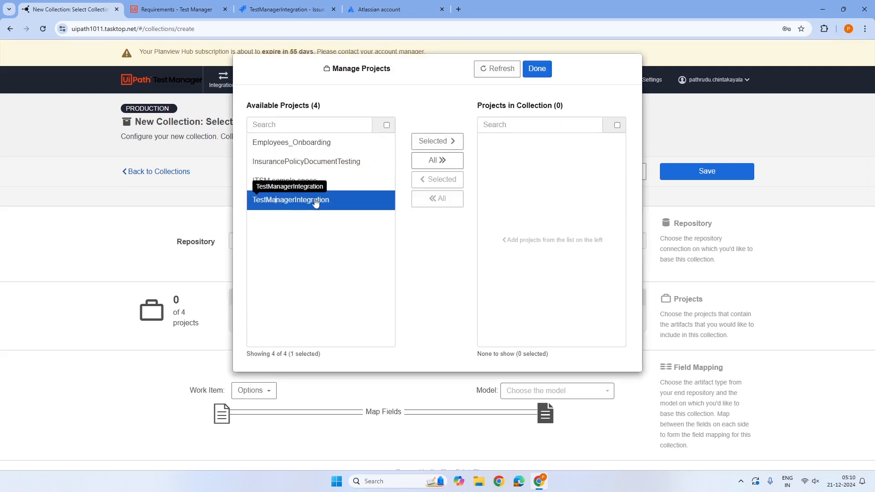
click(437, 140)
click(537, 69)
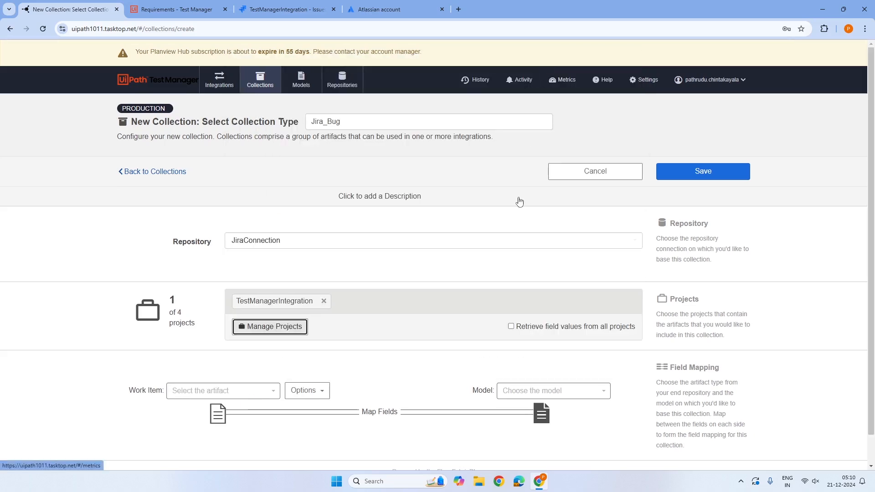
Step: Set the collection's work item to Bug and its model to Defect, and try to save it
scroll(368, 302, down, 1)
click(273, 359)
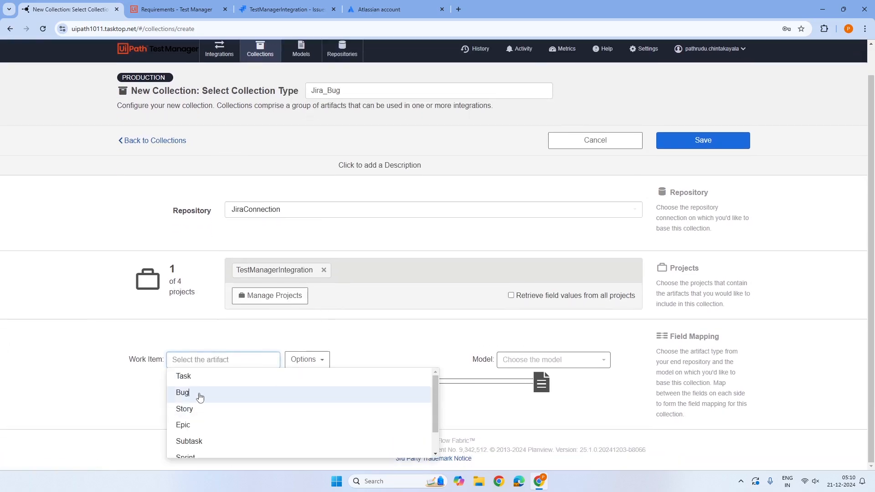
click(199, 397)
click(537, 360)
click(569, 424)
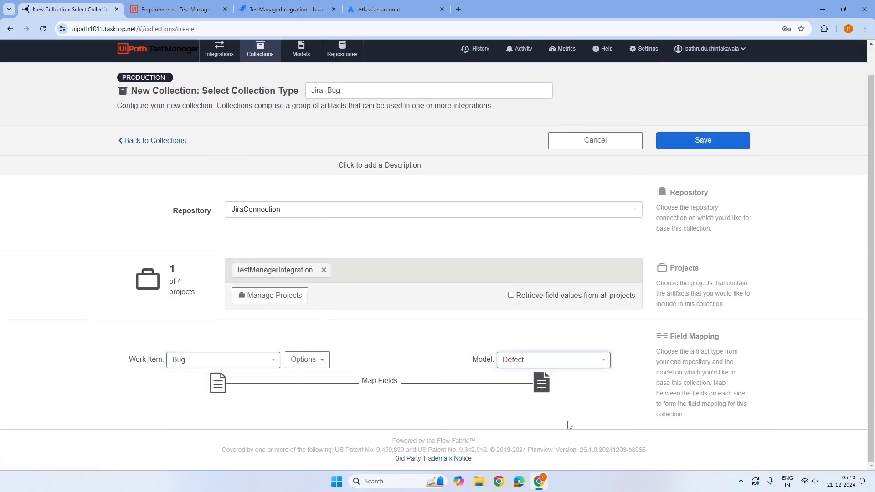
click(667, 145)
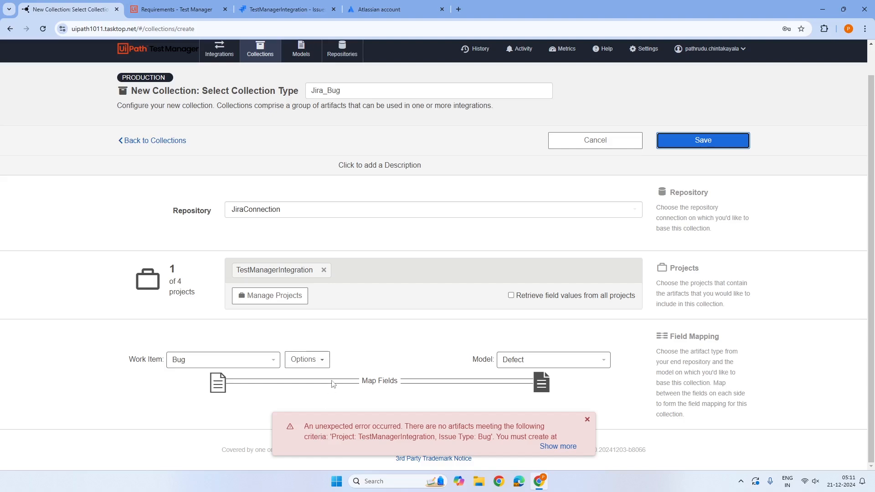
Step: Switch to Jira and start a new issue of type Bug with the summary "ModelBug"
click(286, 9)
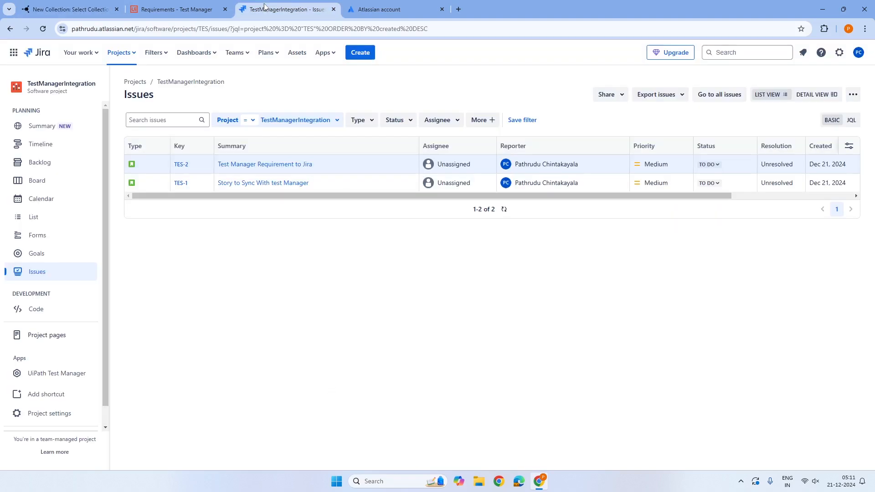
click(364, 54)
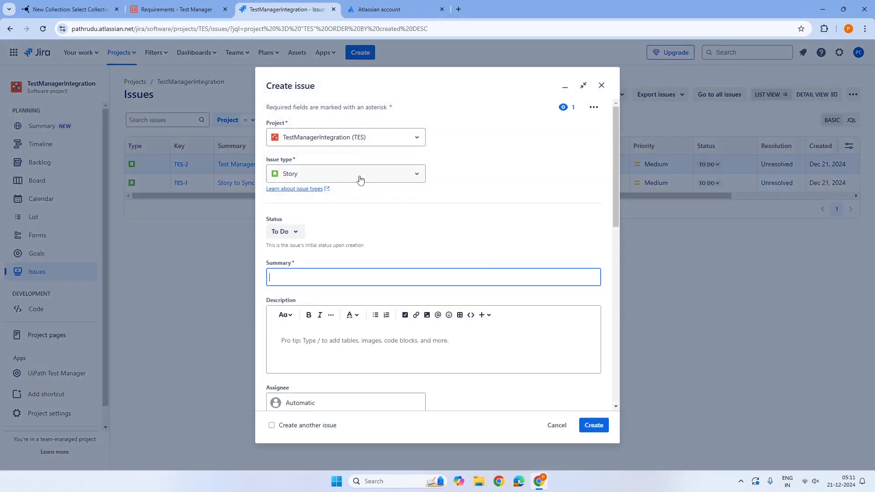
click(360, 179)
click(320, 211)
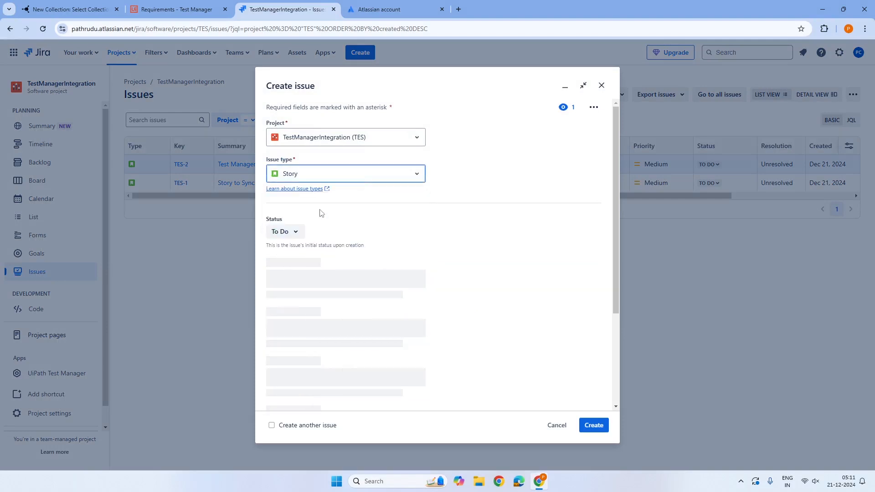
click(366, 280)
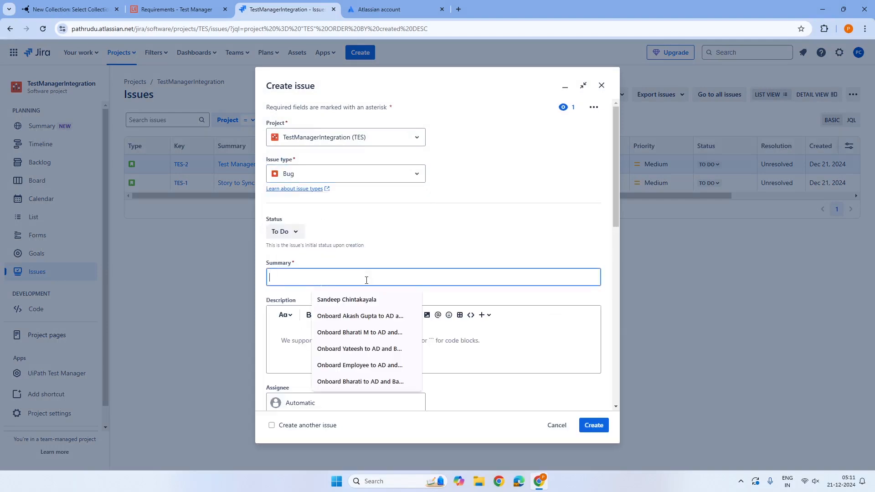
text(ModelBug)
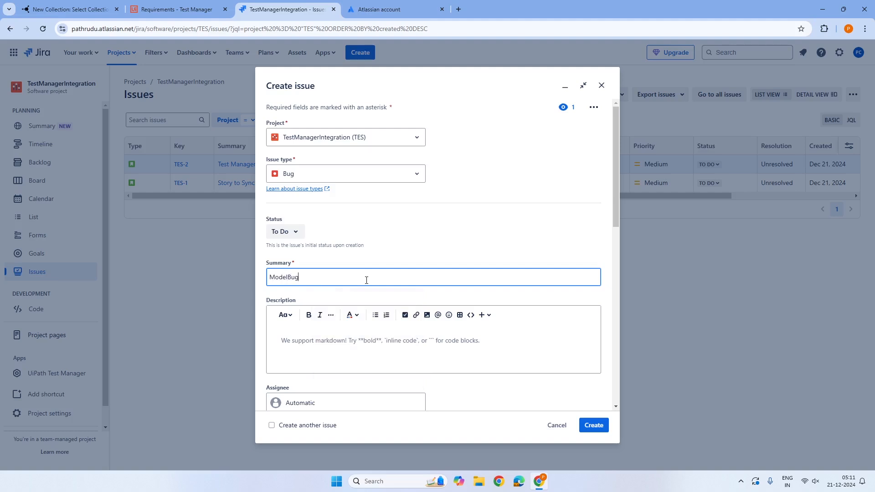
key(ctrl+a)
Step: Enter the description "Created for fetching fields from Jira to Test Manager Connect", create the bug and reload the issues list
click(364, 341)
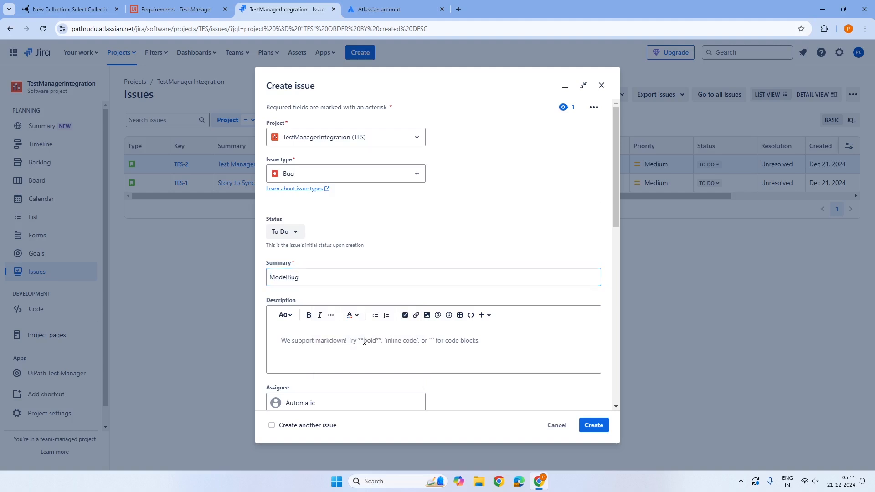
text(Created for)
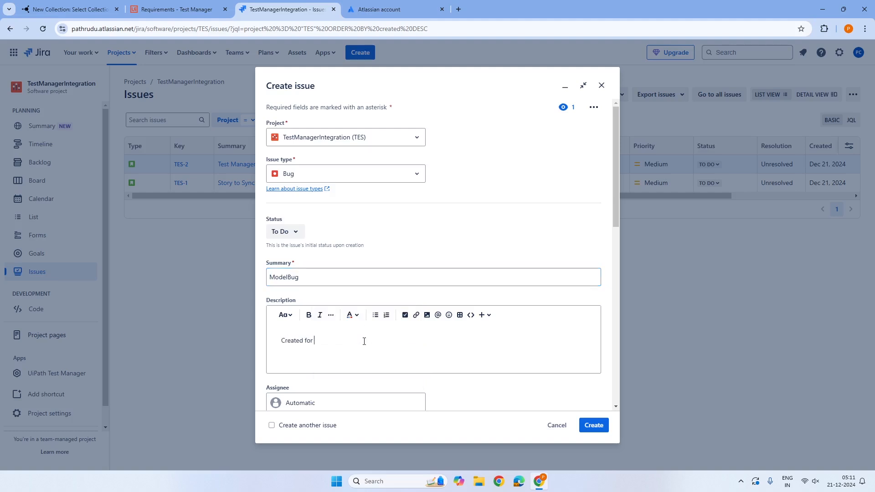
text( fetching )
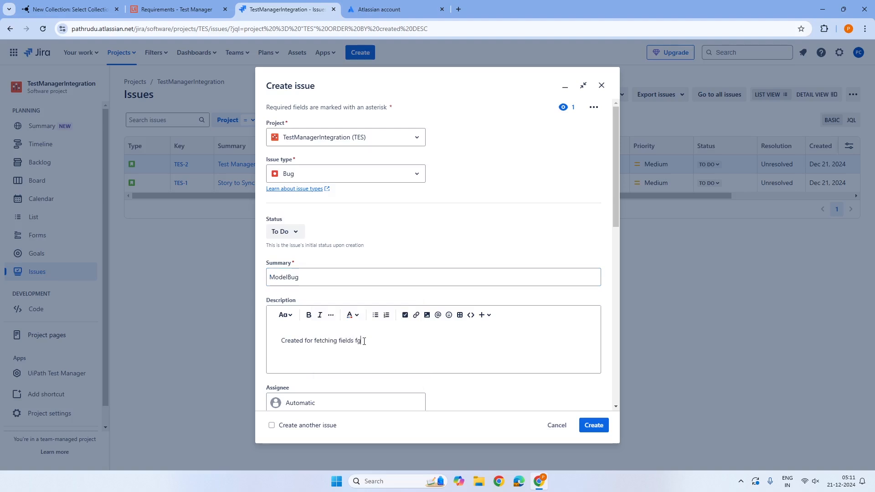
text(fields from Jira to Test Manager Connect)
click(591, 427)
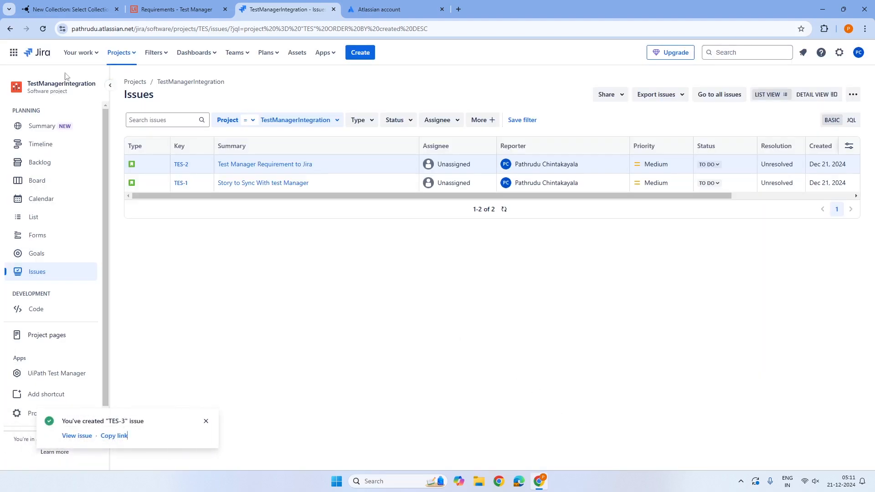
click(42, 29)
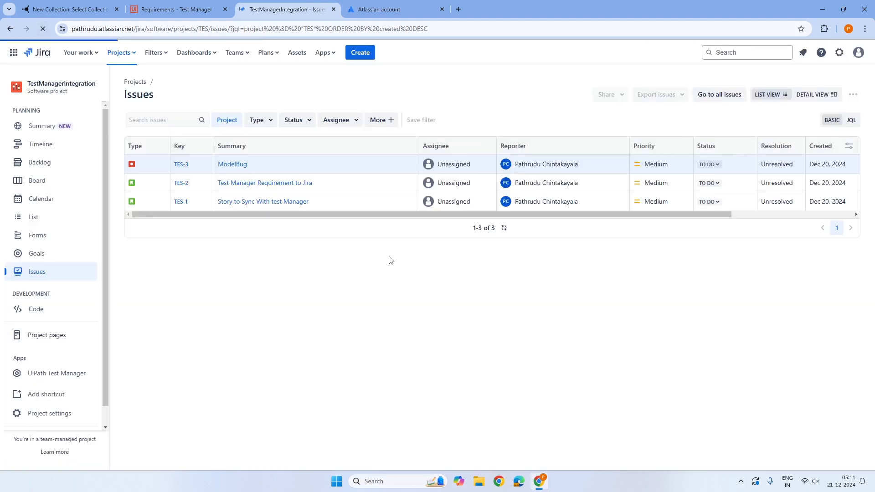
Step: Return to Planview Hub, save the Jira_Bug collection and open its field mapping
click(66, 10)
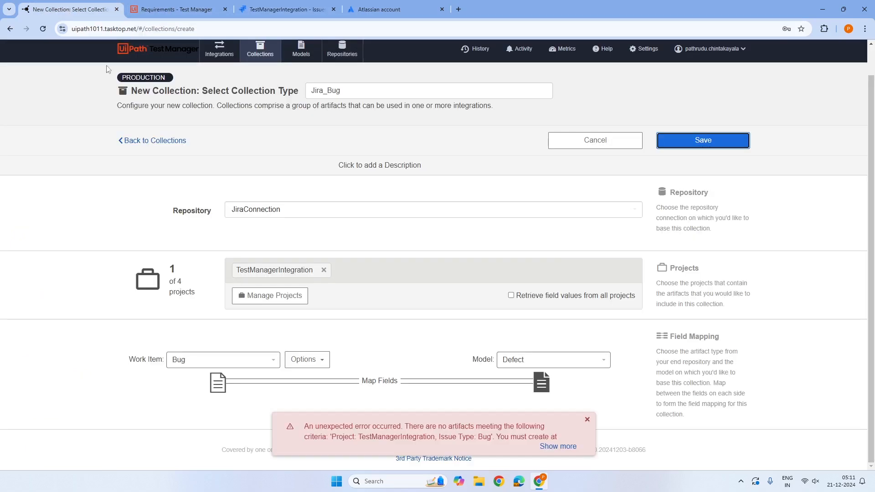
click(675, 142)
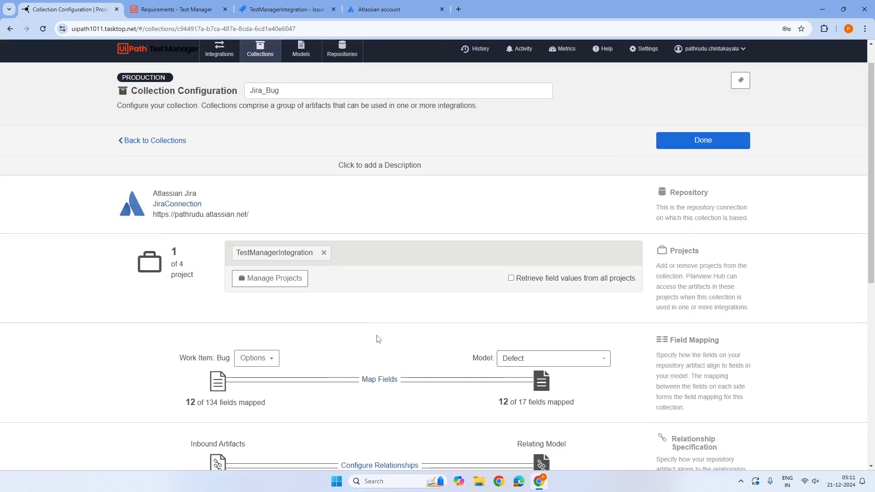
scroll(377, 336, down, 2)
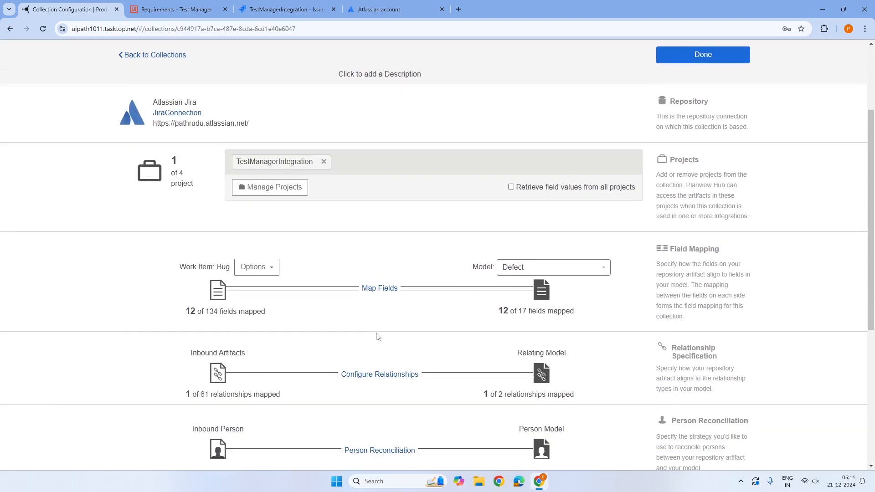
click(380, 288)
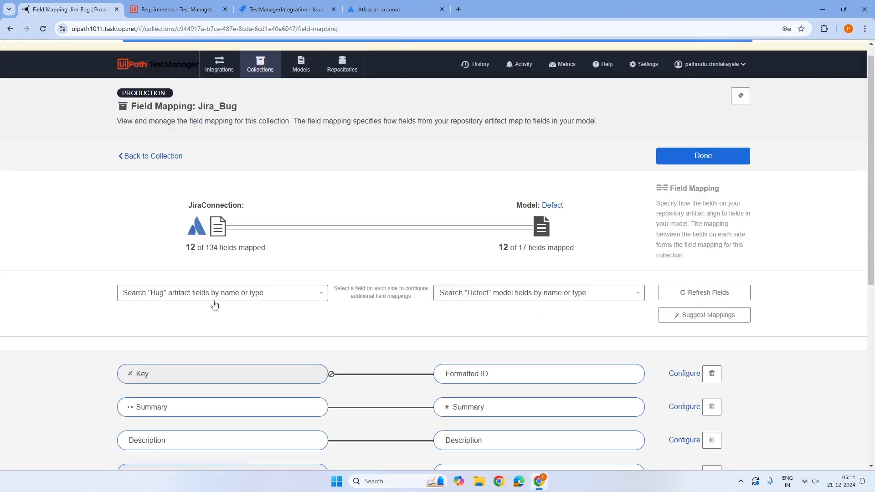
Step: Configure the Status field mapping by connecting the Jira value To Do to the model value New
scroll(215, 305, down, 4)
scroll(385, 276, down, 2)
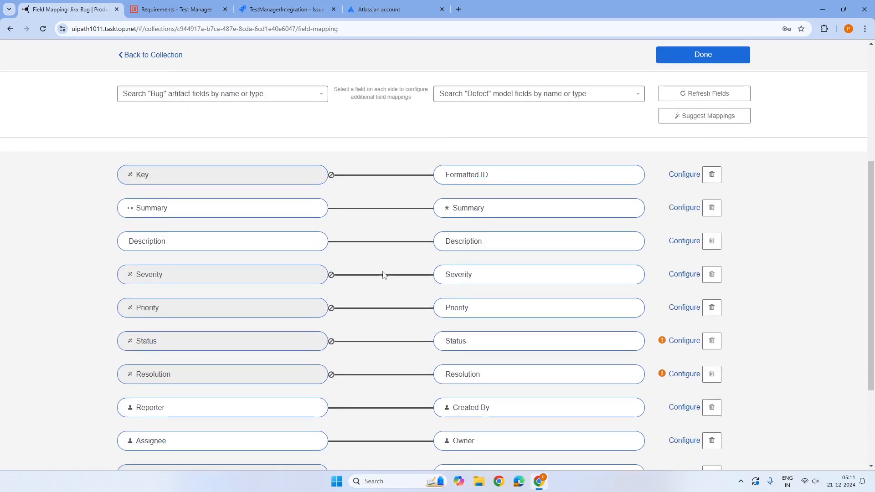
scroll(400, 333, down, 1)
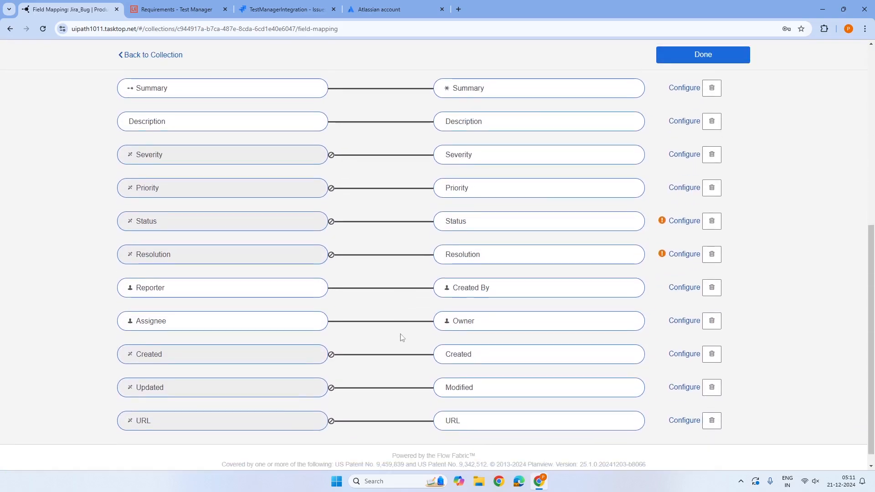
mouse_move(663, 223)
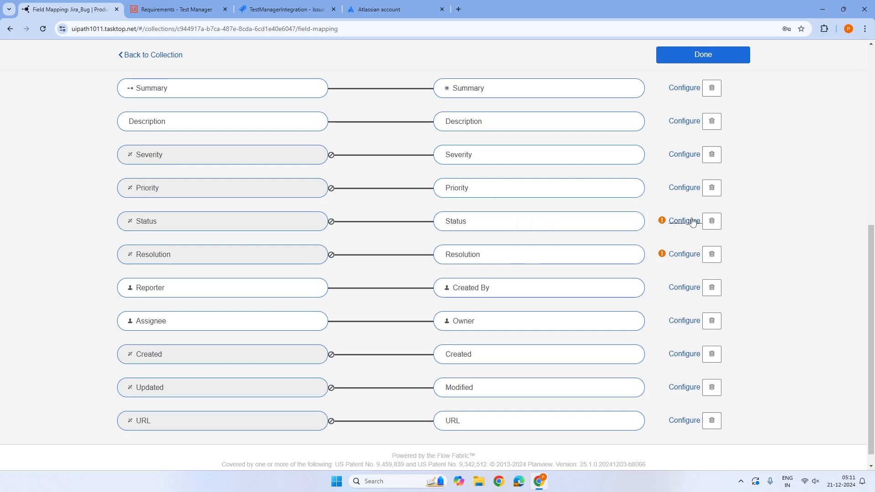
click(676, 221)
scroll(328, 341, down, 3)
scroll(328, 341, down, 1)
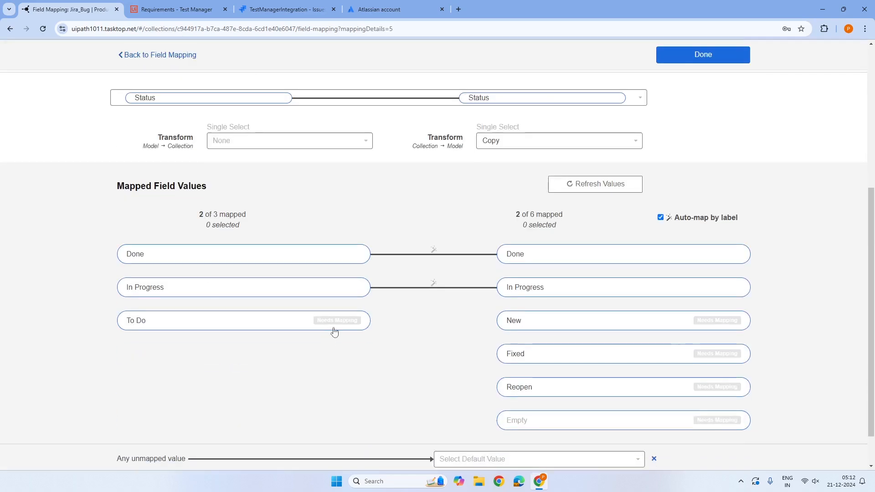
click(290, 322)
click(534, 329)
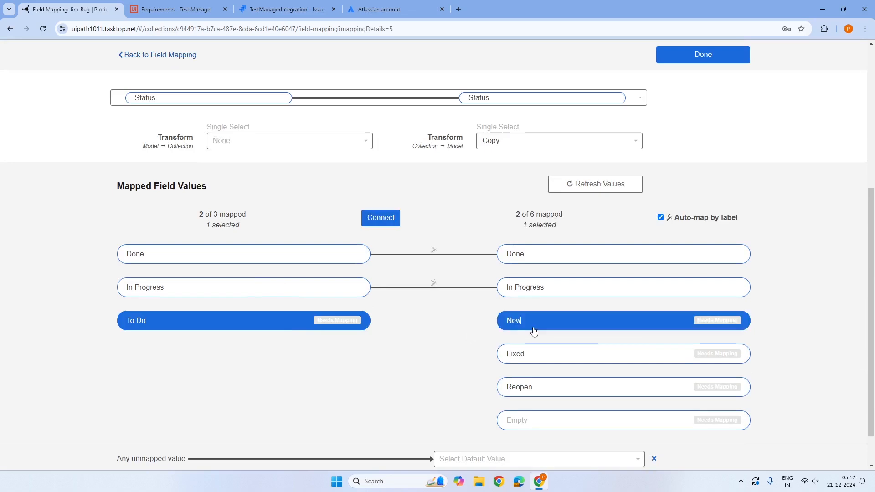
click(369, 222)
scroll(424, 367, down, 1)
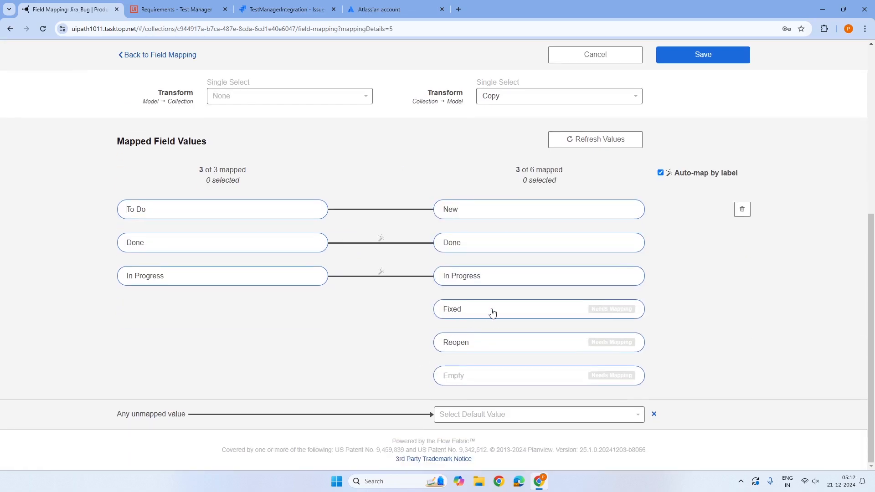
Step: Connect the Jira status Done to the model value Fixed in the Status field mapping
click(499, 417)
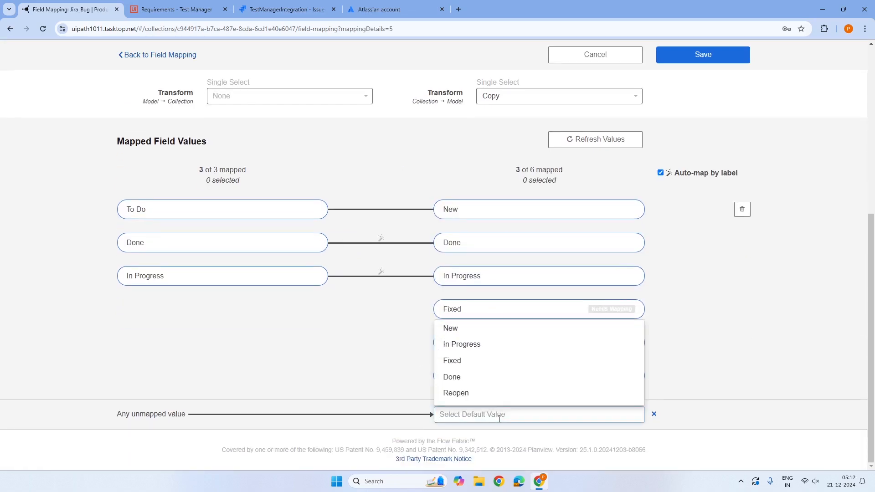
click(336, 316)
click(472, 314)
click(275, 247)
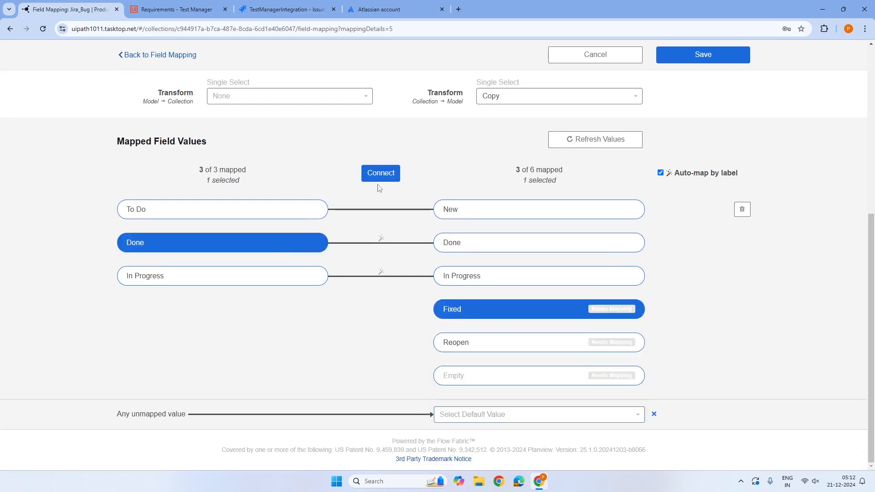
click(379, 176)
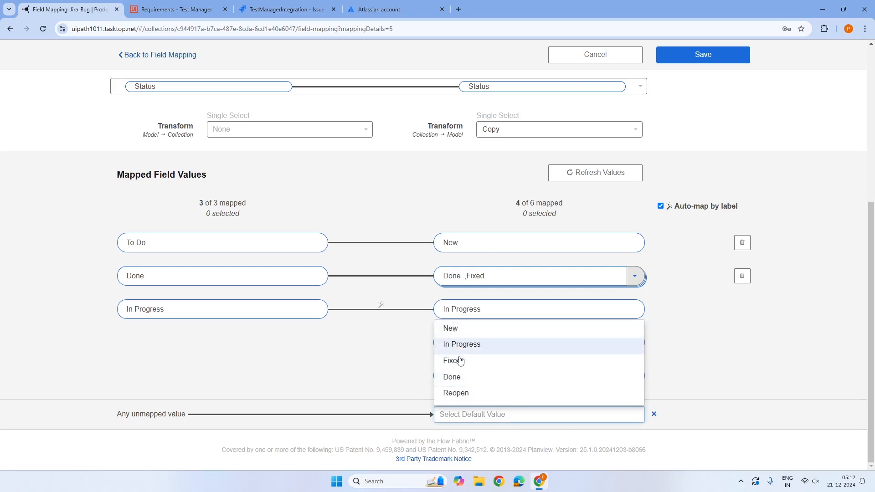
Step: Set New as the default for any unmapped status value and save the Status mapping
click(457, 328)
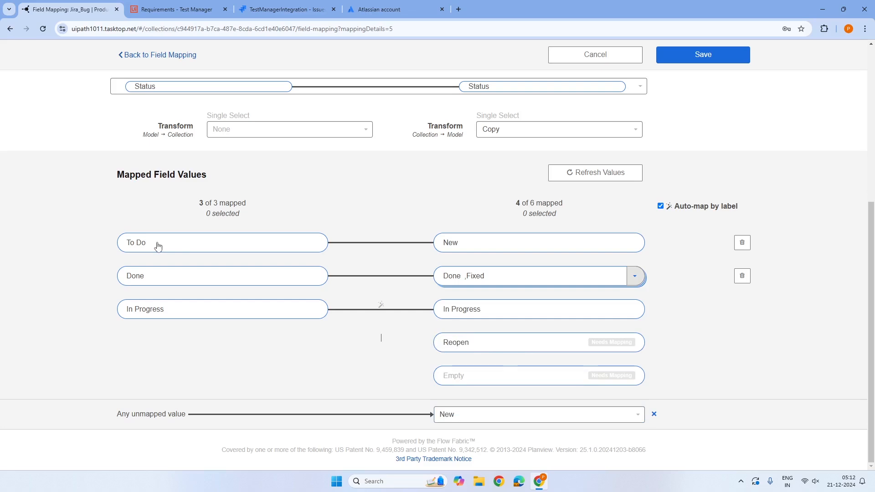
click(691, 56)
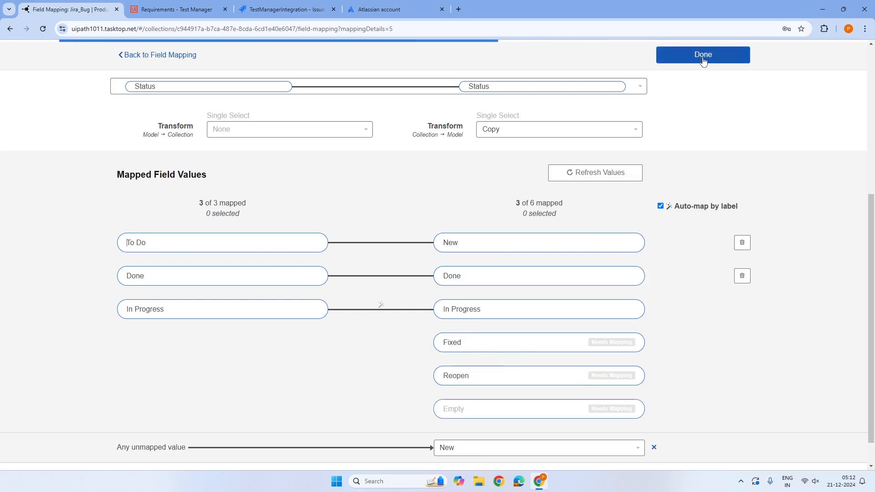
click(703, 55)
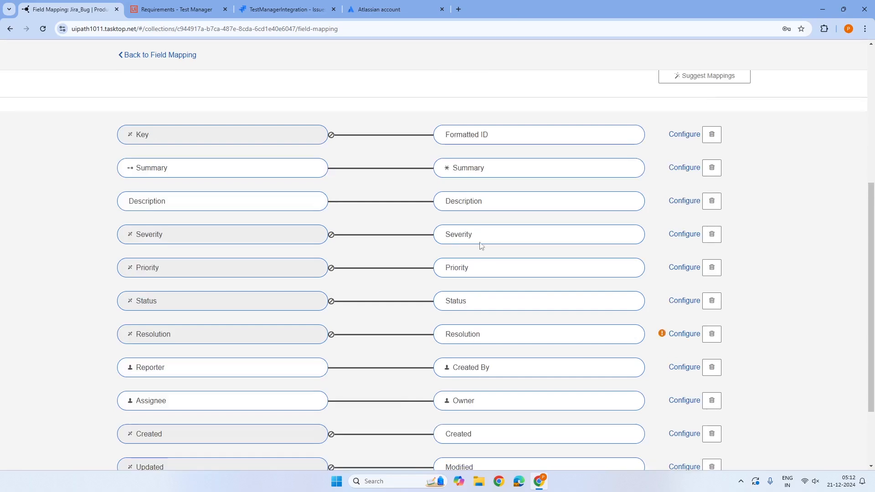
Step: Configure the Resolution mapping by connecting Done to Fixed and Won't Do to Deferred
click(684, 334)
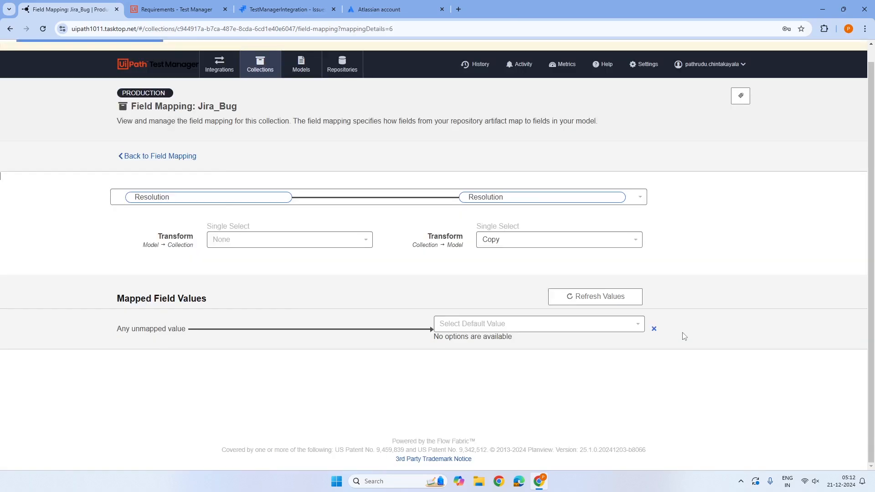
scroll(390, 297, down, 5)
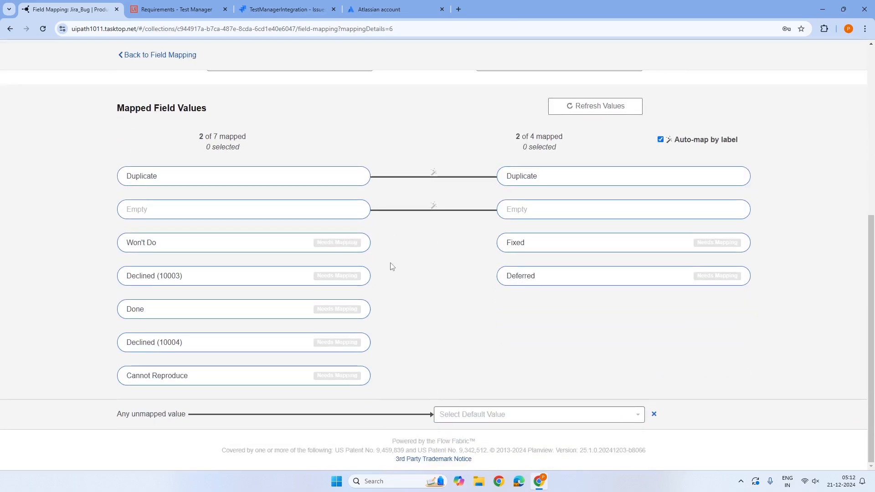
click(217, 309)
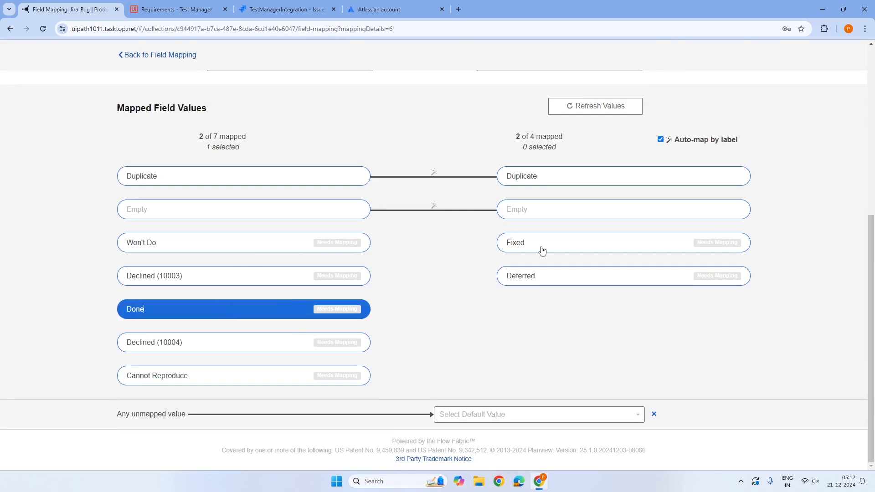
click(541, 249)
click(371, 143)
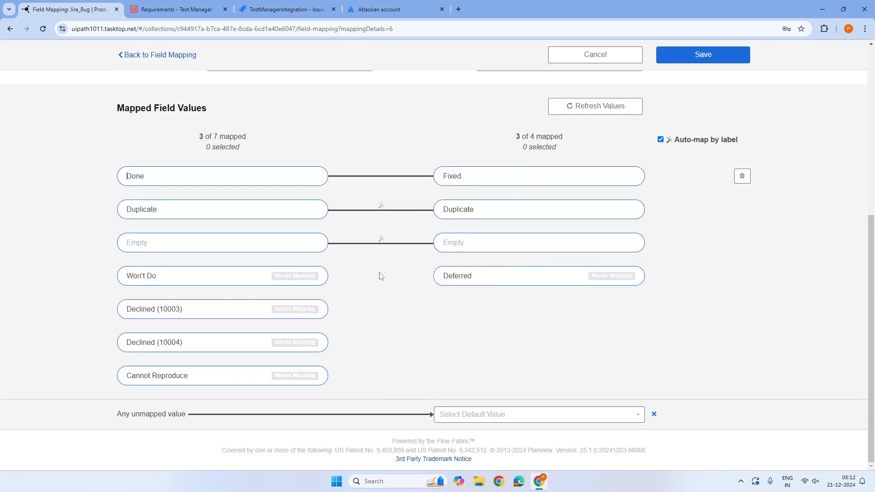
click(216, 281)
click(449, 279)
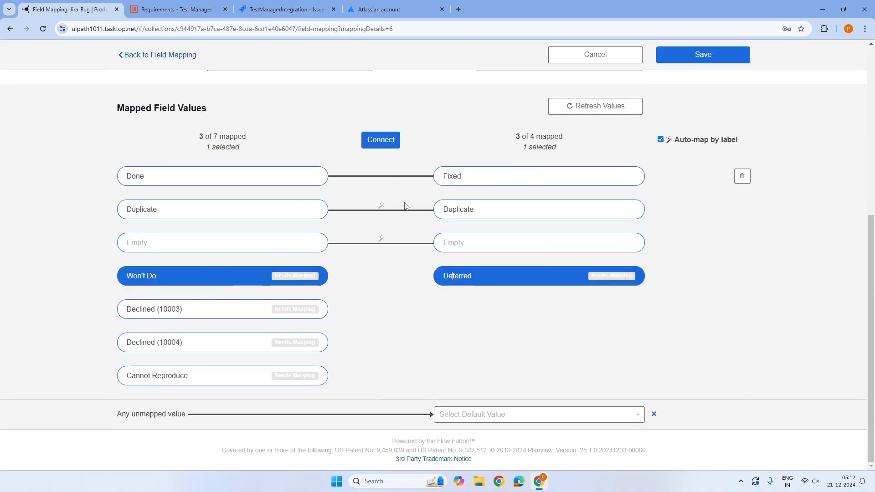
click(381, 139)
Step: Set Deferred as the default for any unmapped resolution value and save the Resolution mapping
click(531, 409)
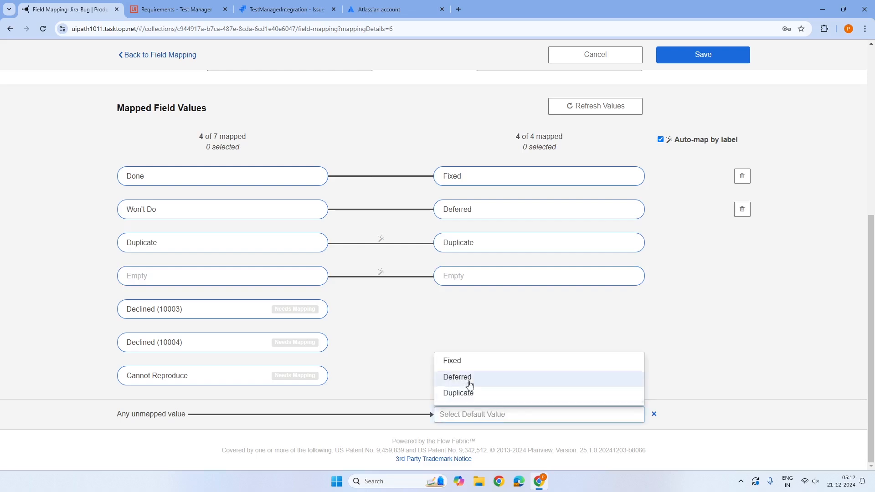
click(452, 380)
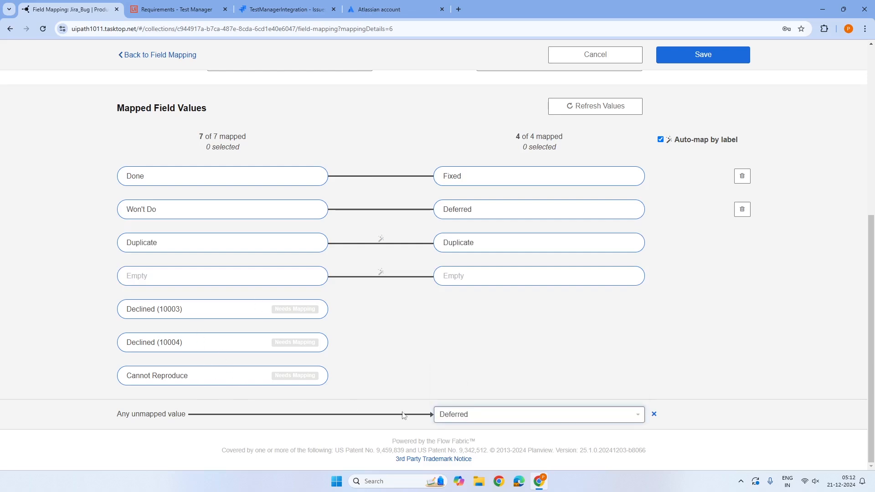
click(691, 59)
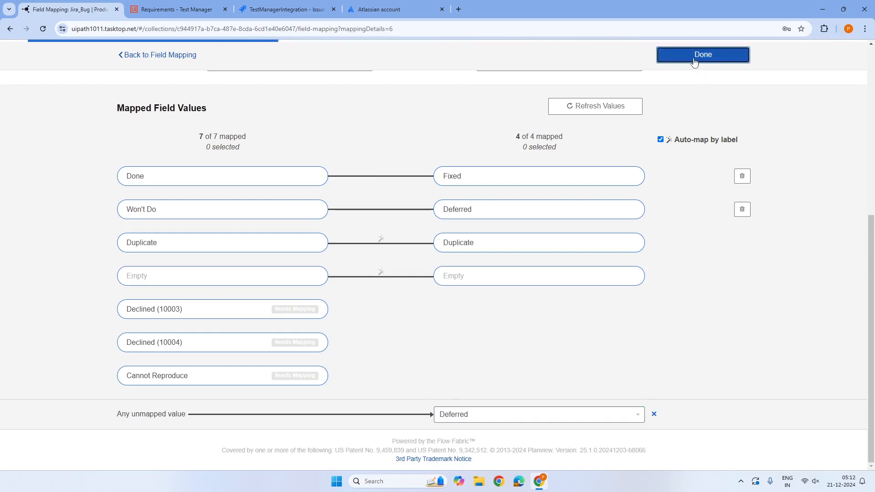
click(694, 58)
Step: Review the list of Jira_Bug field mappings and return to the collection configuration
scroll(486, 316, up, 5)
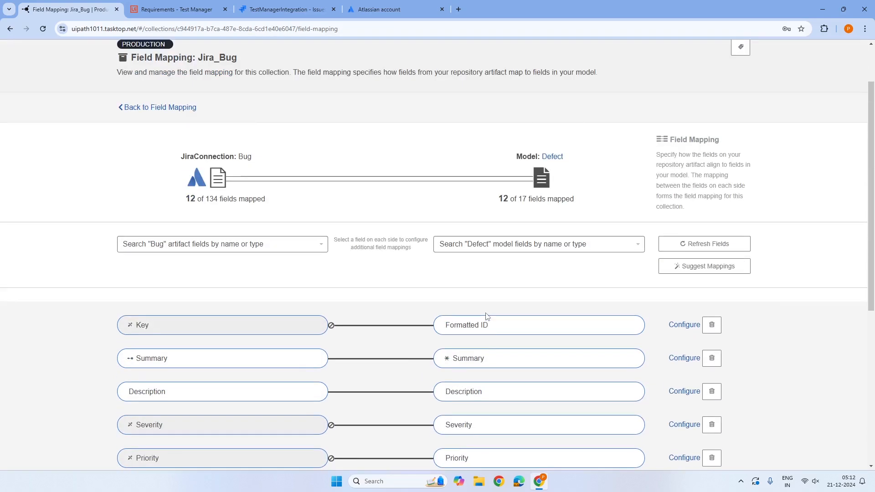
scroll(493, 290, down, 6)
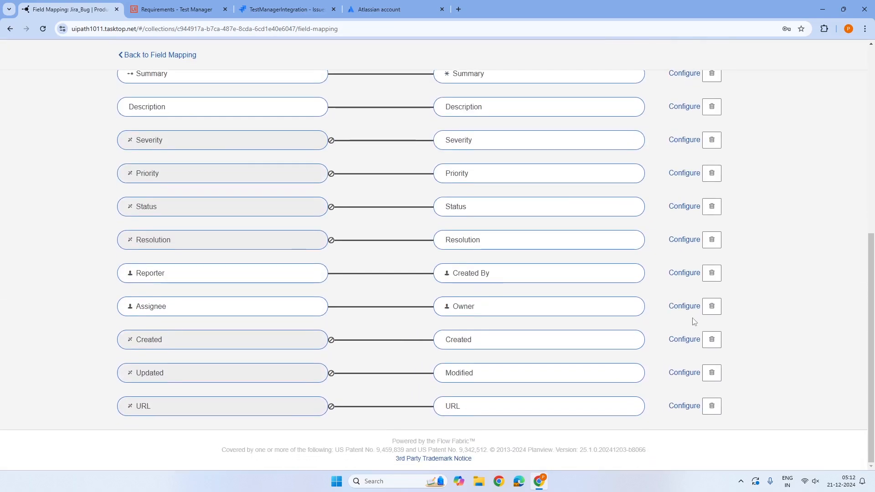
scroll(499, 319, up, 4)
scroll(519, 332, up, 3)
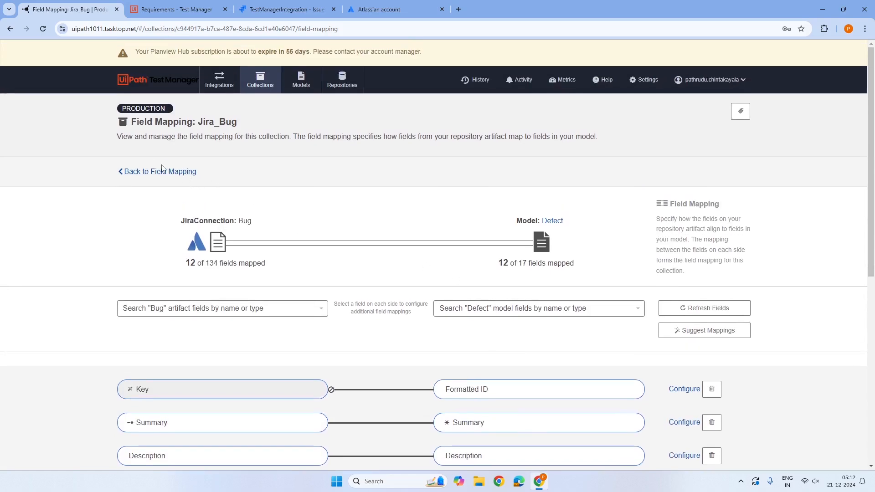
click(162, 171)
Step: Check the Jira_Bug relationship specification, then close it and the collection configuration
scroll(544, 259, down, 2)
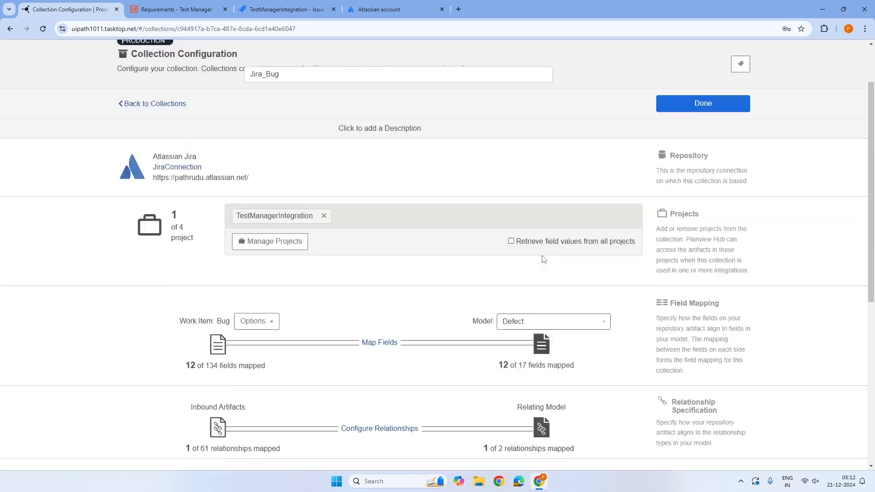
scroll(543, 259, down, 4)
click(391, 226)
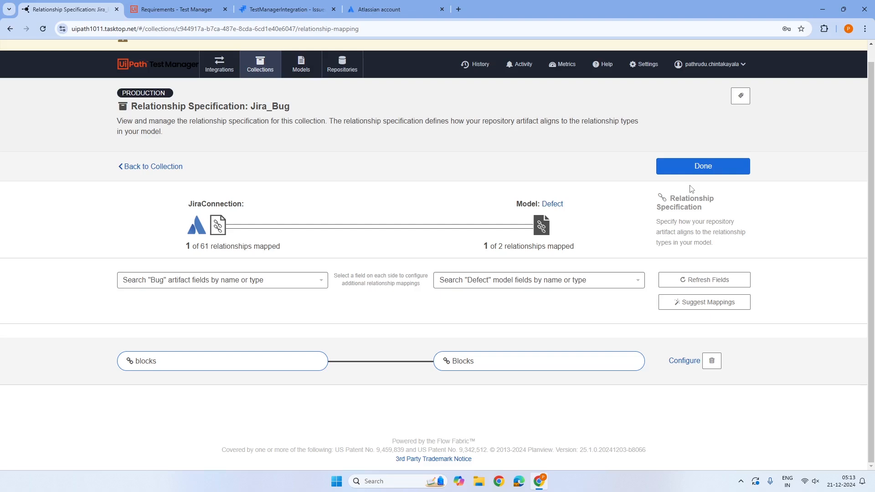
click(695, 170)
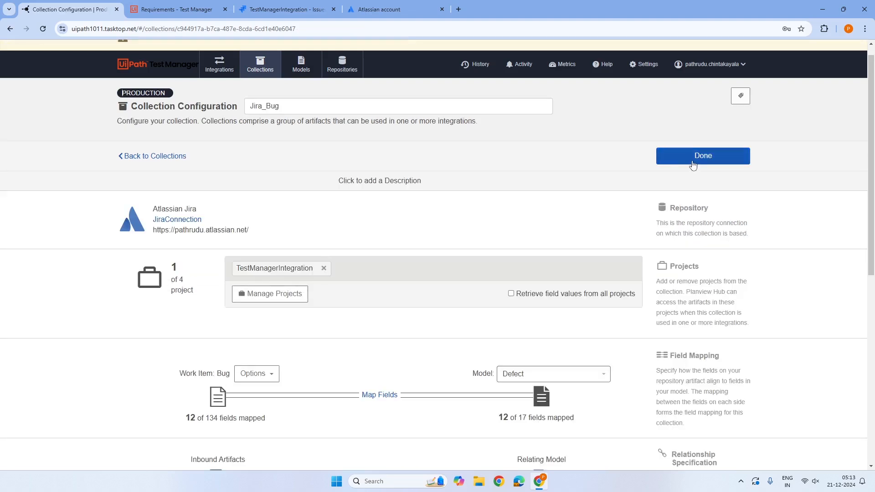
click(693, 165)
Step: Check the existing collections and start a new work item collection named TM_Defect
scroll(279, 329, down, 1)
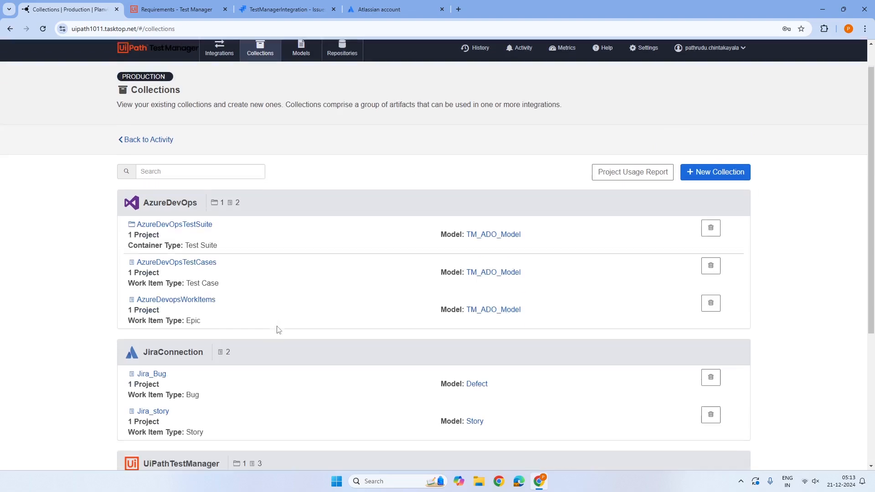
scroll(278, 329, down, 2)
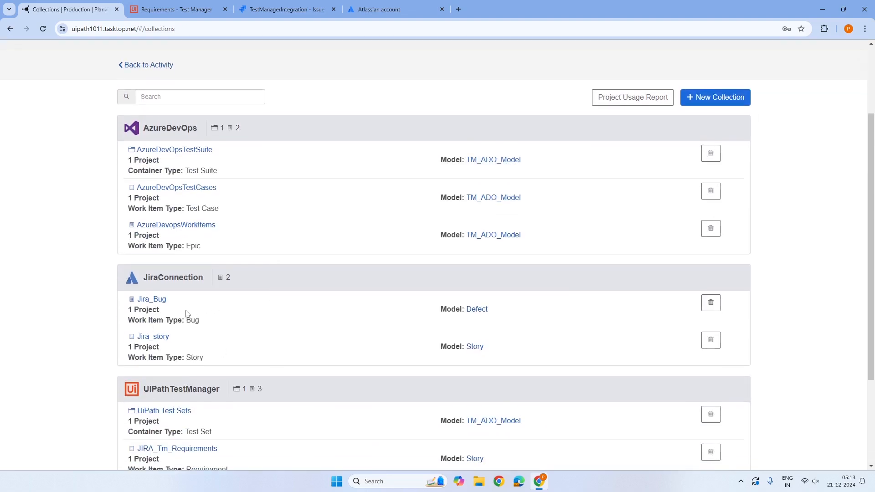
scroll(99, 354, down, 3)
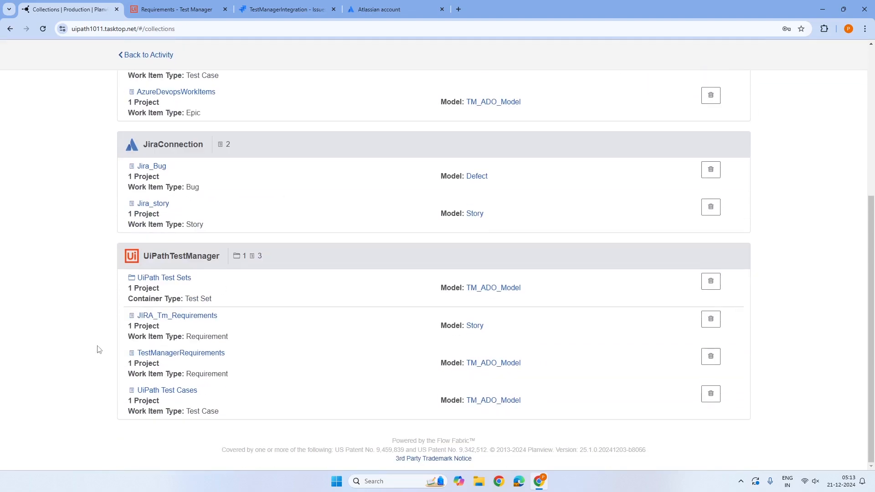
scroll(97, 349, up, 6)
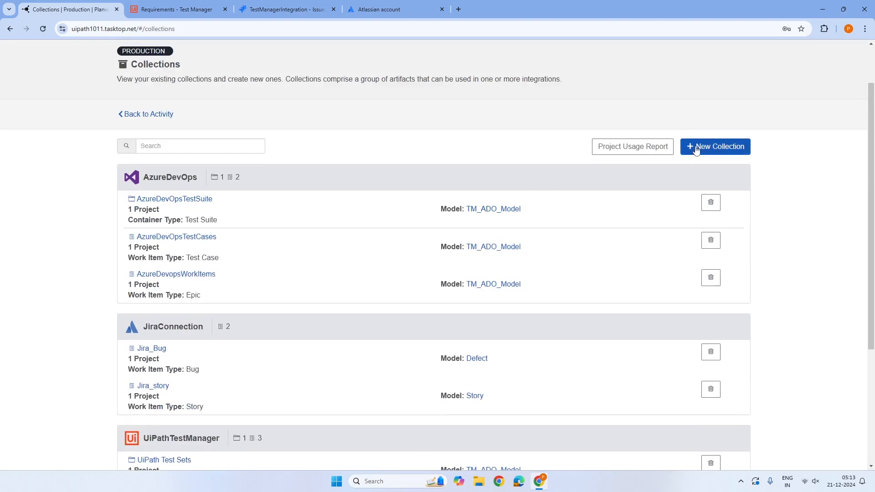
click(688, 146)
click(182, 211)
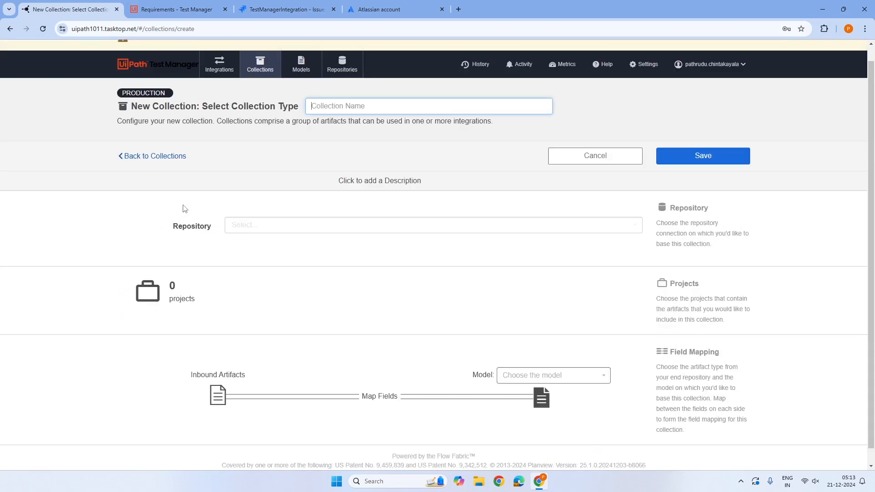
text(TM)
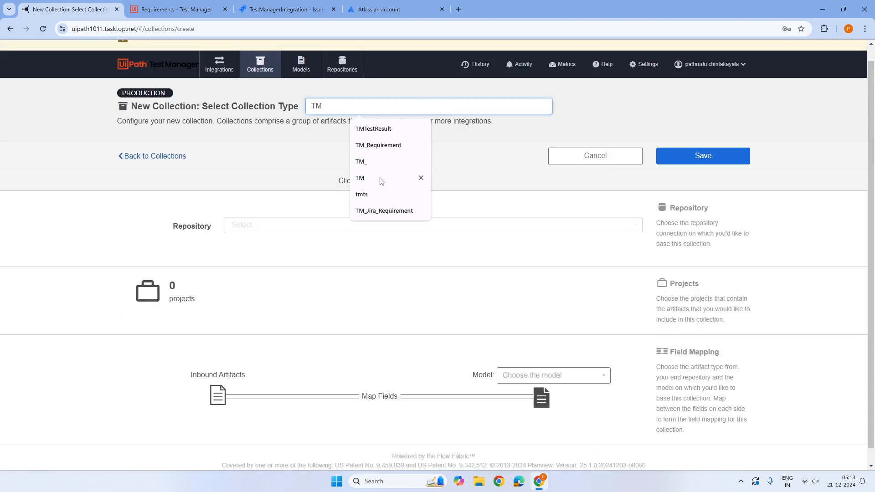
text(_Defect)
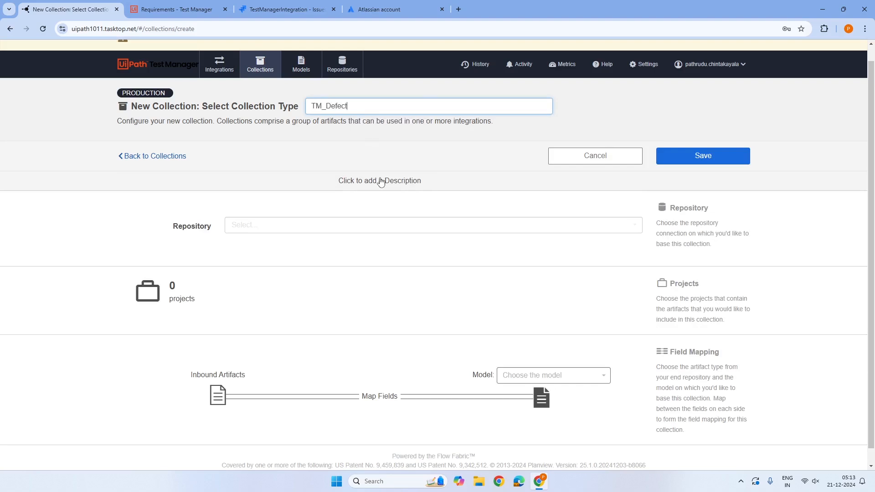
Step: Base the collection on the UiPathTestManager repository and add the JiraIntegrationTM project to it
click(367, 225)
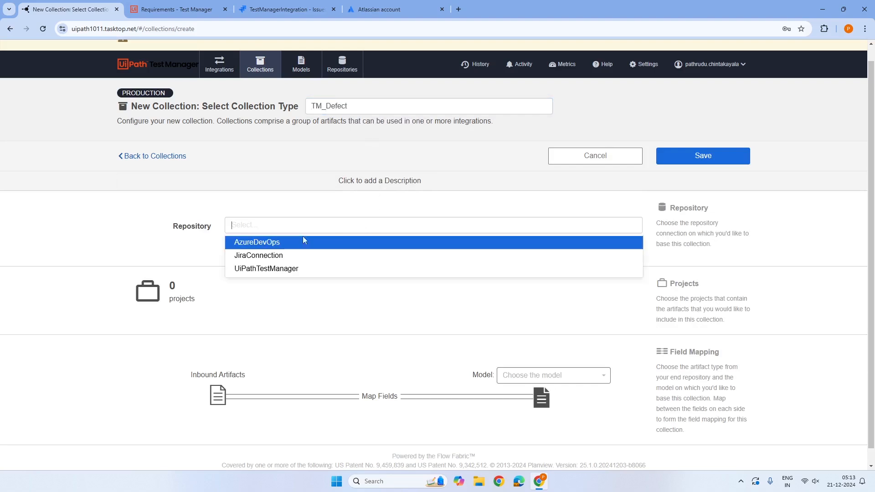
click(254, 270)
click(263, 302)
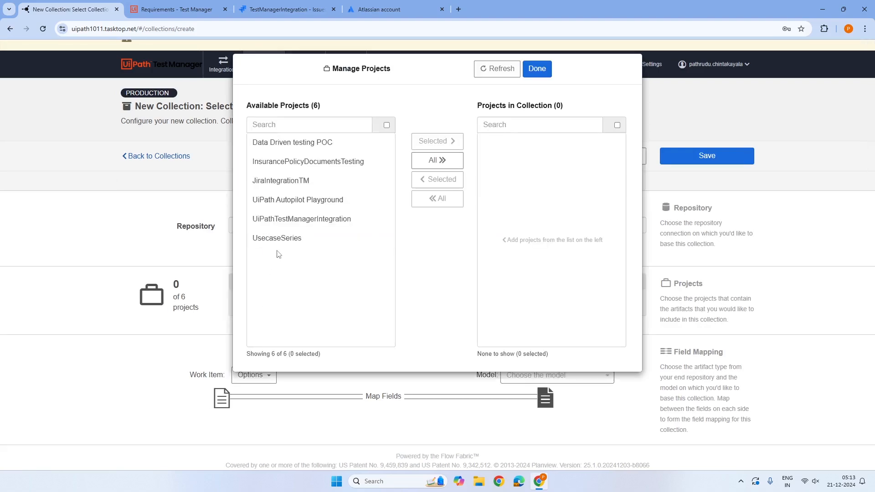
click(280, 181)
click(429, 140)
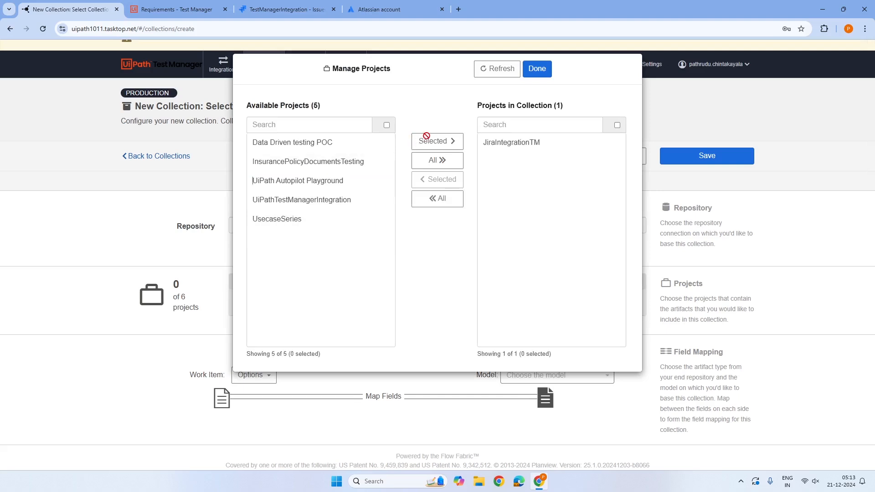
click(537, 69)
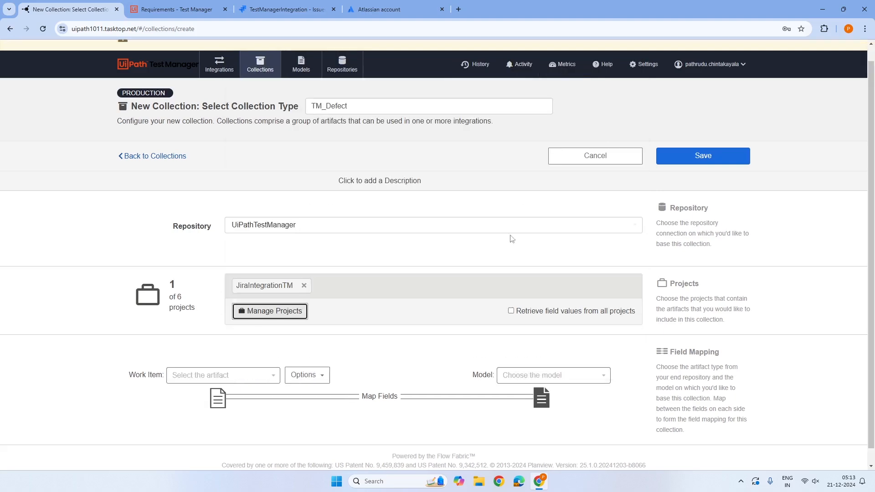
Step: Set the work item type to Defect and the model to Defect, and save the TM_Defect collection
click(248, 375)
click(187, 391)
click(523, 376)
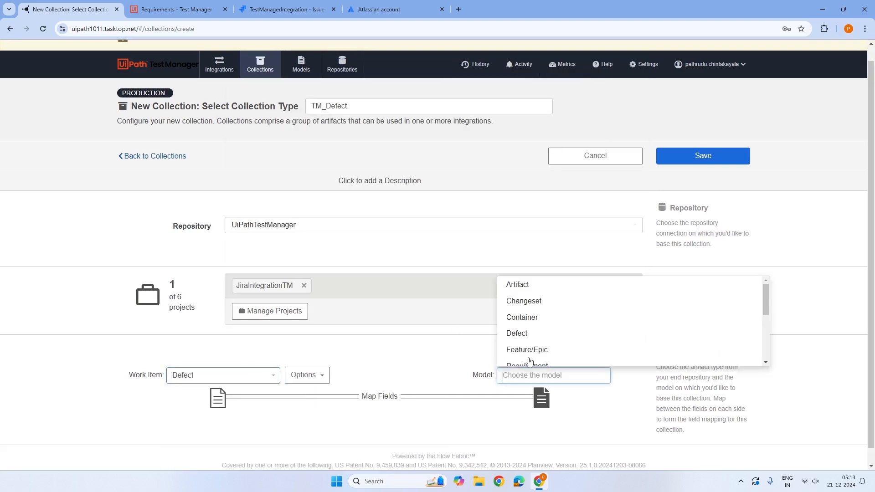
click(530, 335)
scroll(420, 343, down, 1)
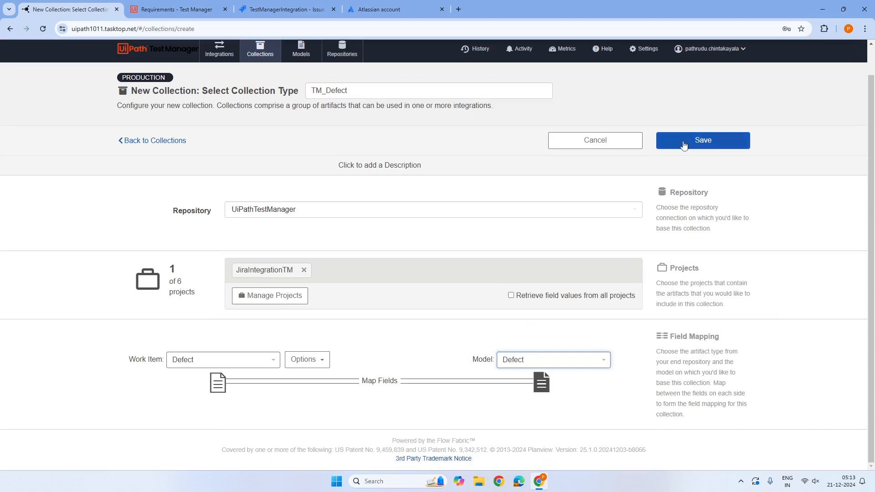
click(703, 141)
Step: Open the field mapping of the TM_Defect collection and go through its mapped fields
scroll(362, 315, down, 3)
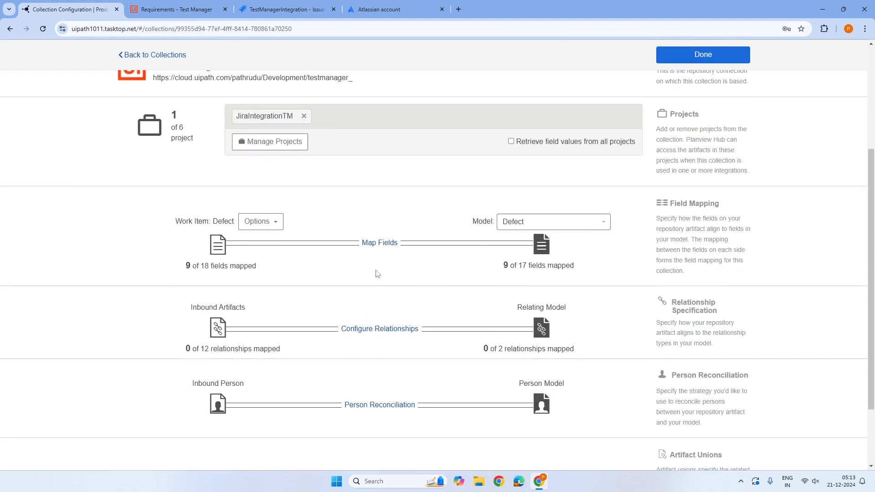
click(378, 245)
scroll(375, 272, down, 5)
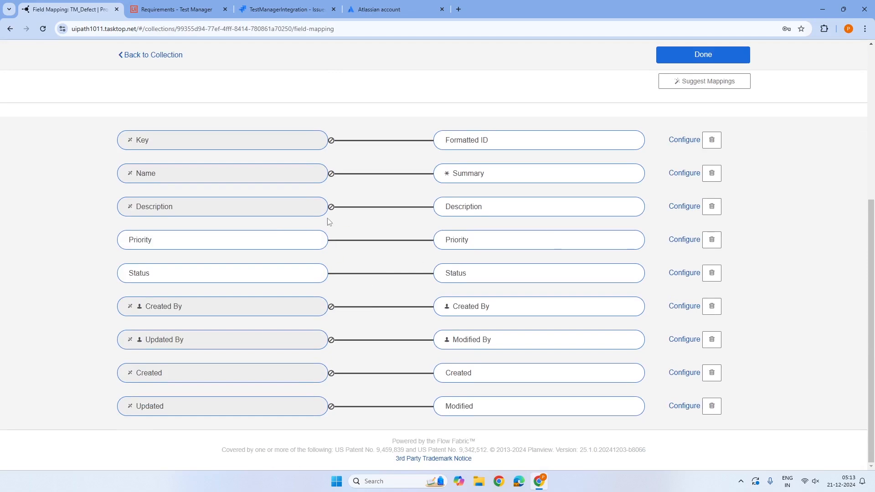
Step: Map the Assigned To Requirements relationship to Blocks in the TM_Defect relationship specification, save it and finish the collection
click(684, 56)
scroll(390, 289, down, 2)
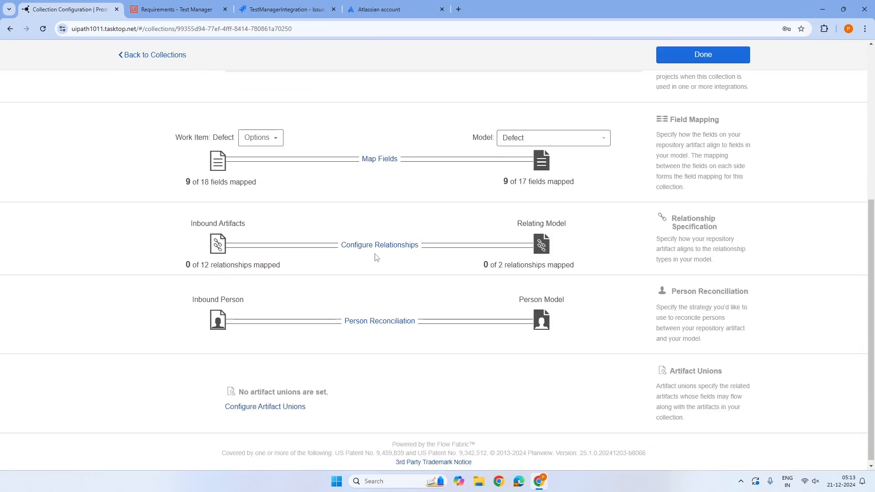
click(375, 250)
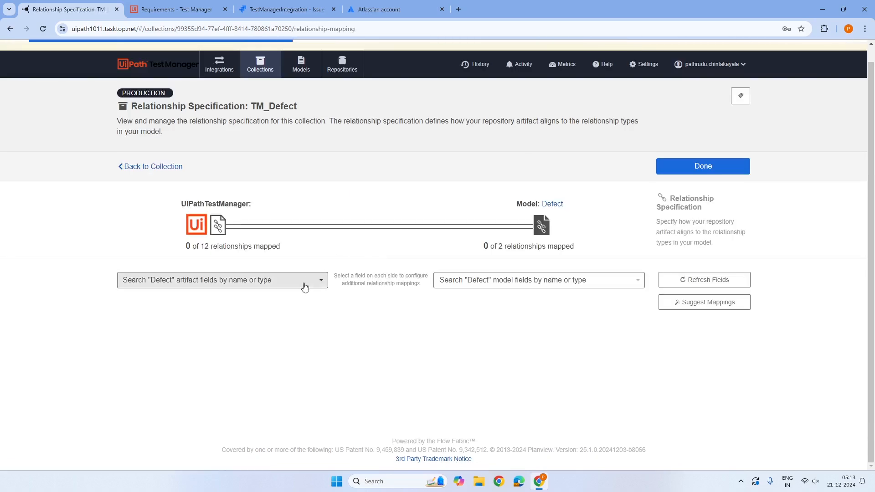
click(304, 283)
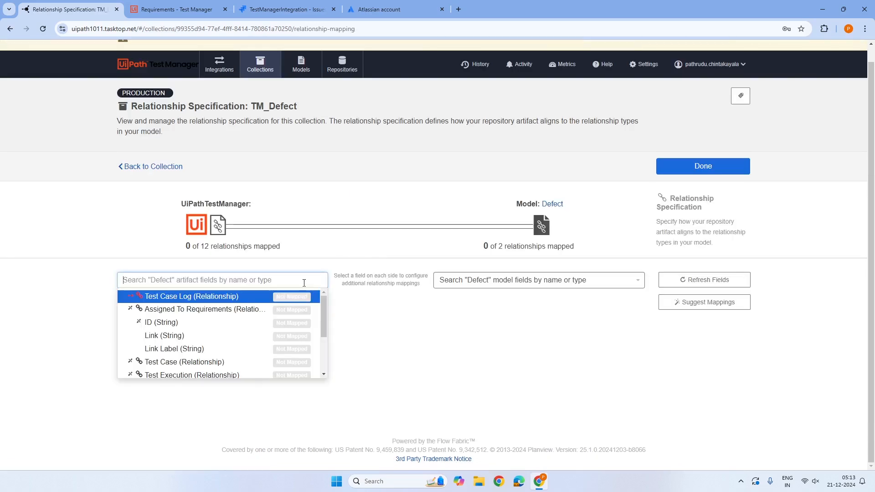
click(195, 310)
click(539, 282)
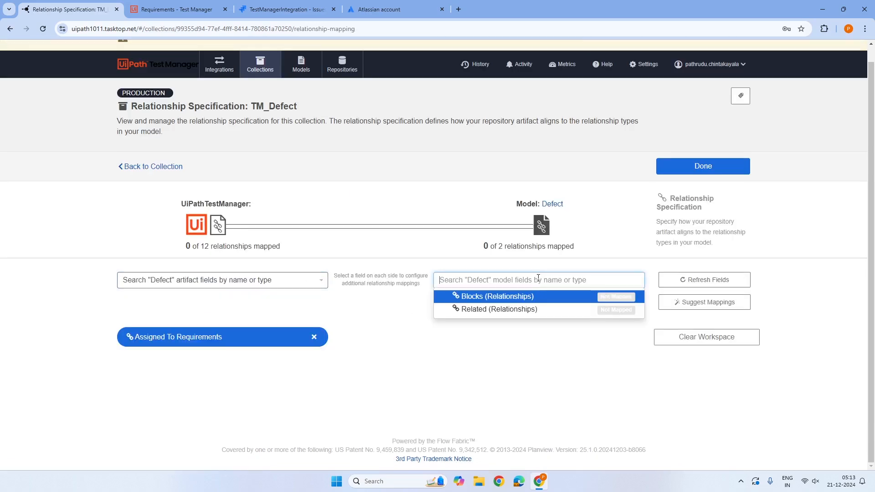
click(499, 299)
click(370, 281)
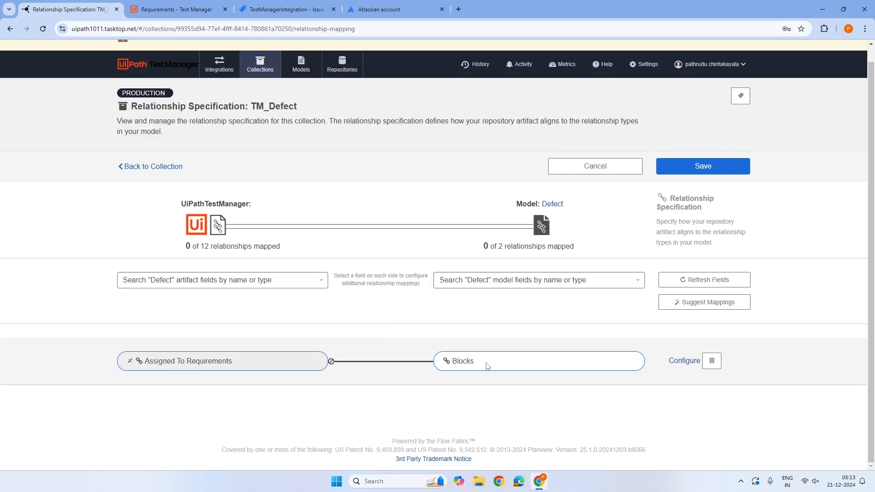
click(688, 172)
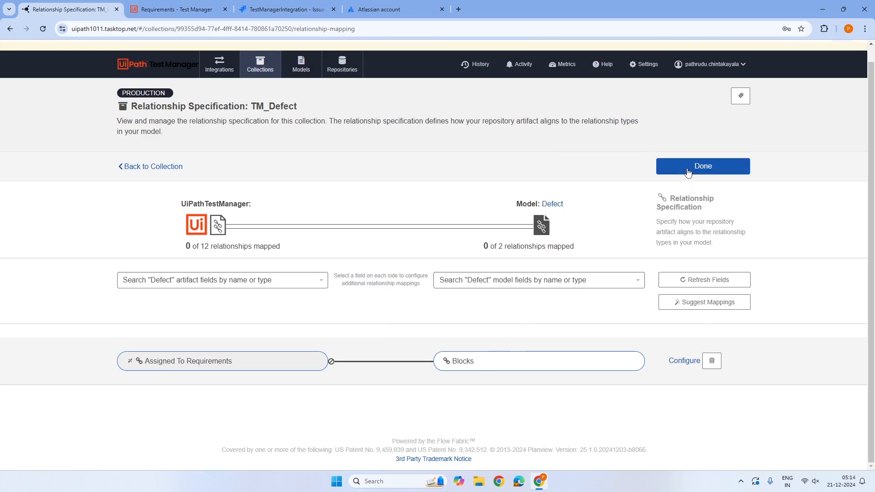
click(688, 173)
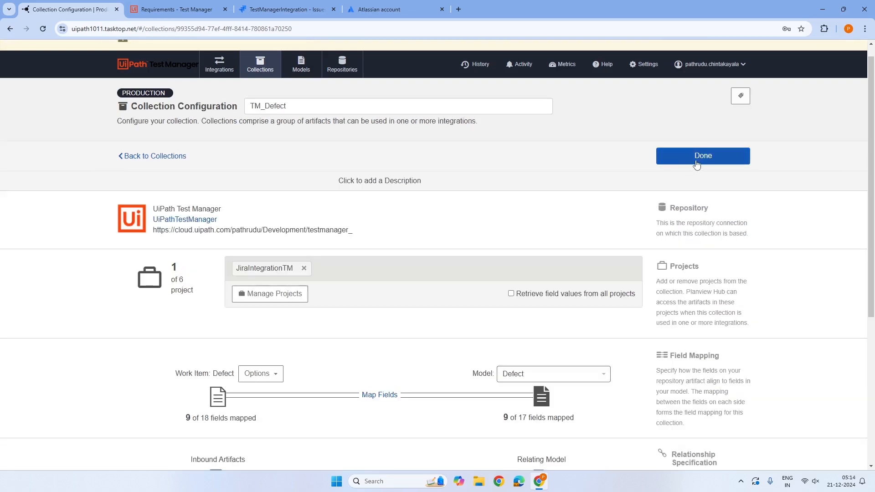
click(696, 164)
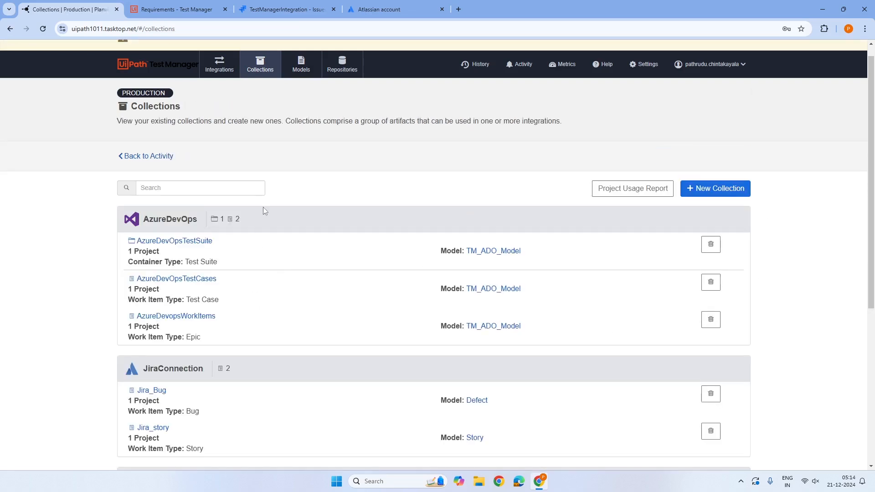
Step: Start a new integration and name it Jira_TM_Defect
click(219, 68)
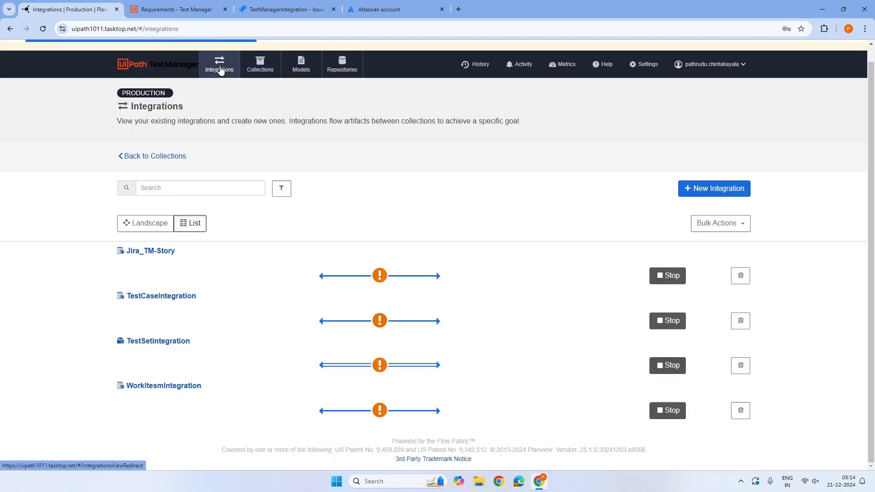
click(713, 190)
click(181, 251)
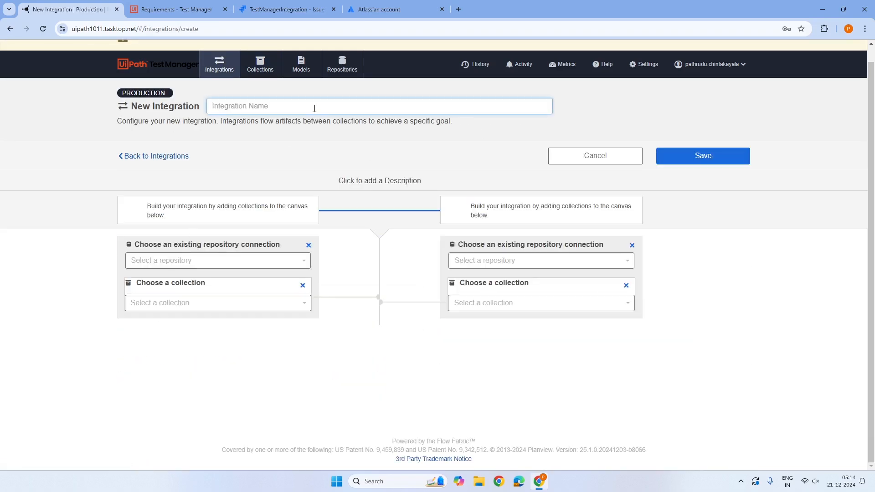
click(322, 102)
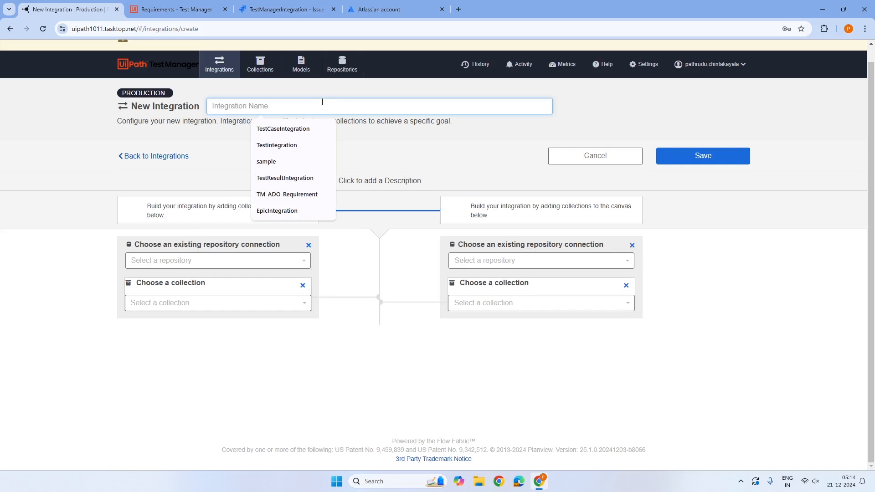
text(Jira_TM)
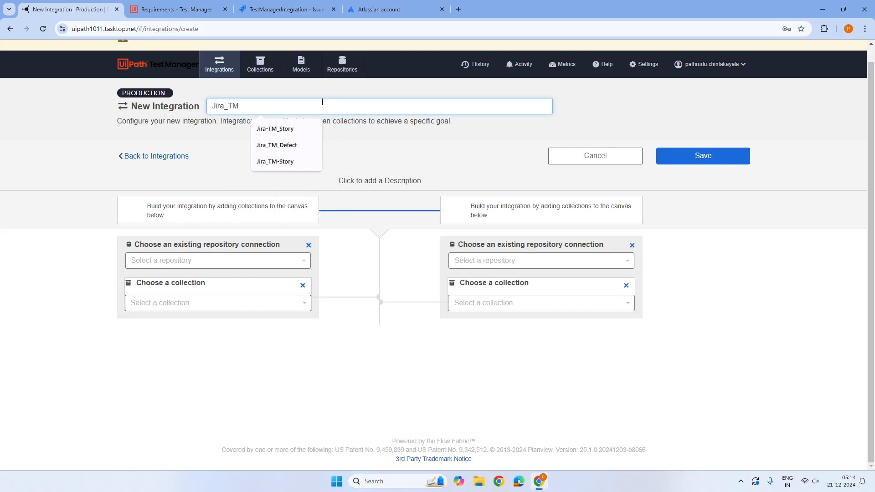
text(_Defect)
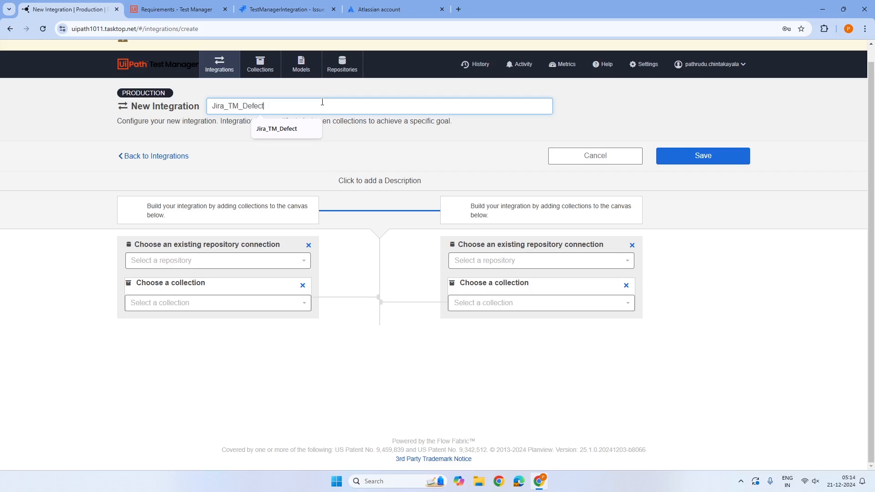
Step: Connect the Jira_Bug collection from JiraConnection with the TM_Defect collection from UiPathTestManager, and save the integration
click(266, 266)
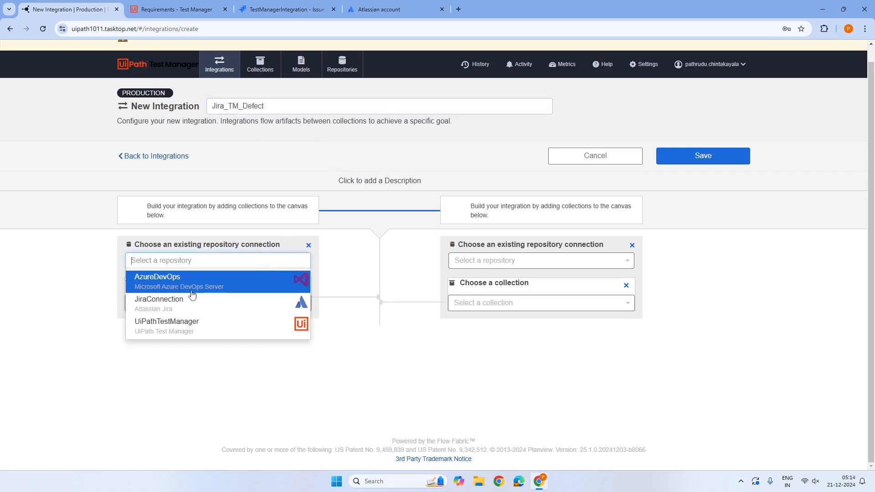
click(181, 305)
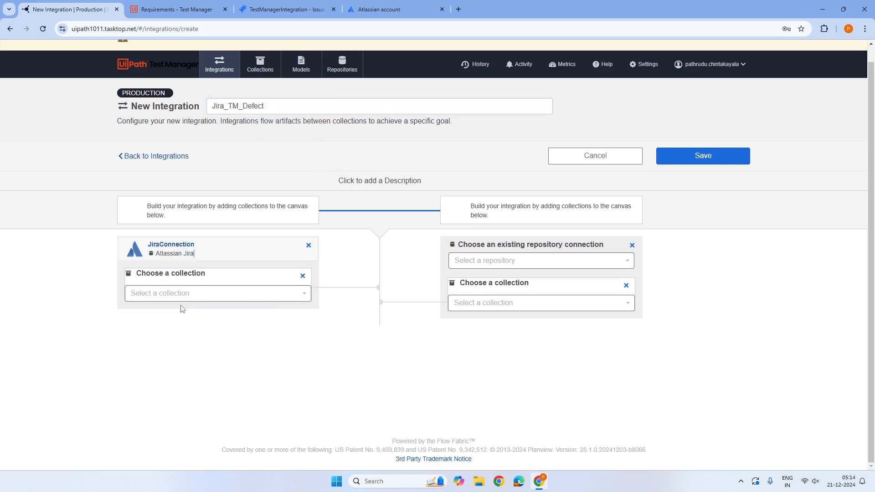
click(505, 258)
click(485, 323)
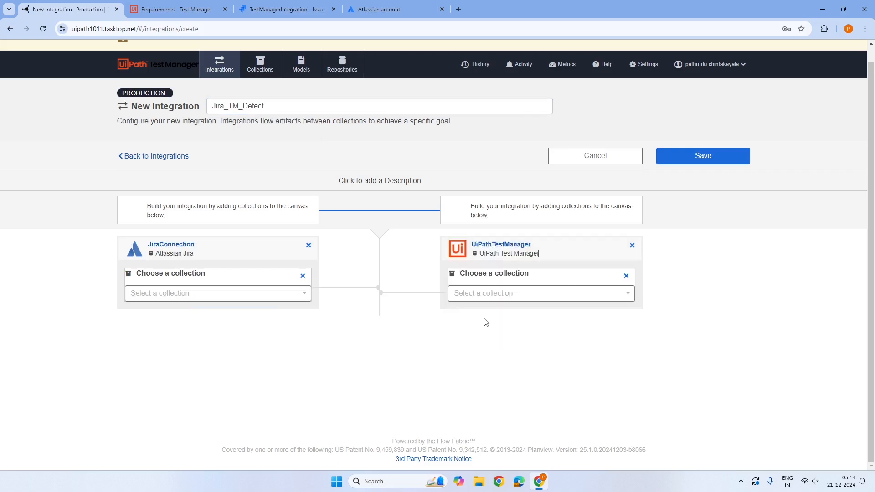
click(286, 297)
click(215, 323)
click(492, 295)
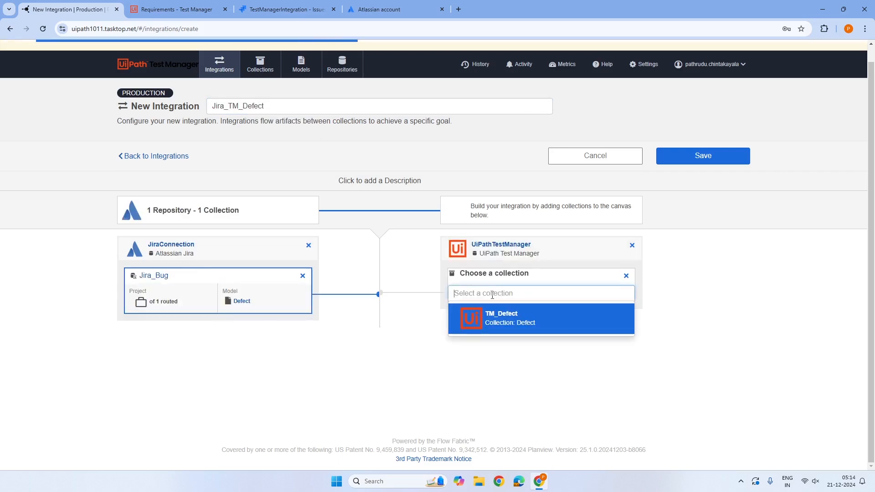
click(492, 318)
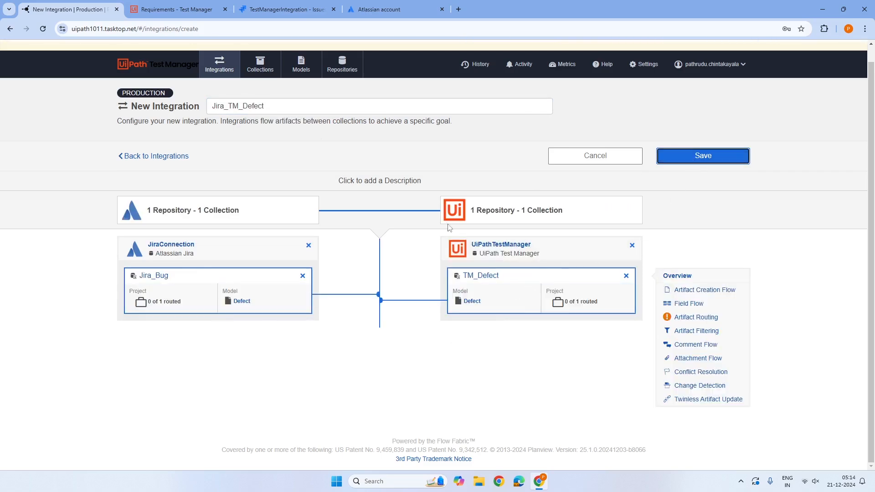
key(Return)
Step: Route artifacts both ways between the TestManagerIntegration and JiraIntegrationTM projects, save the routing and run the integration
click(695, 318)
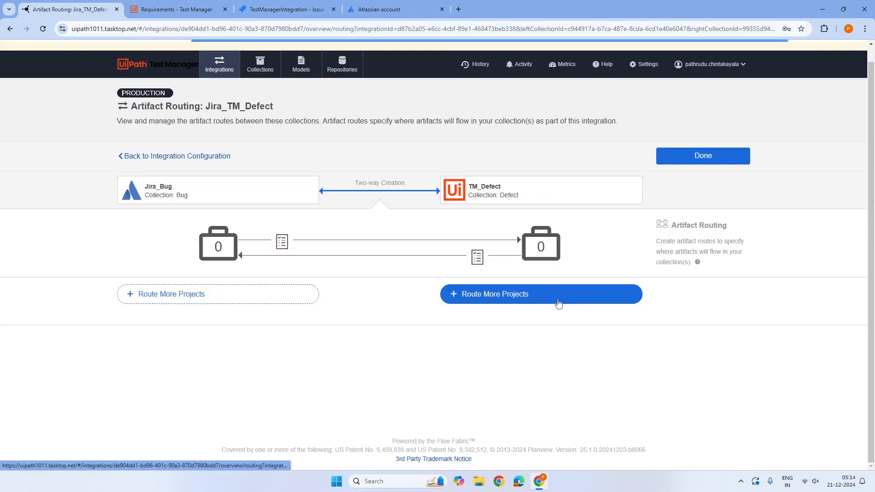
click(558, 303)
click(363, 292)
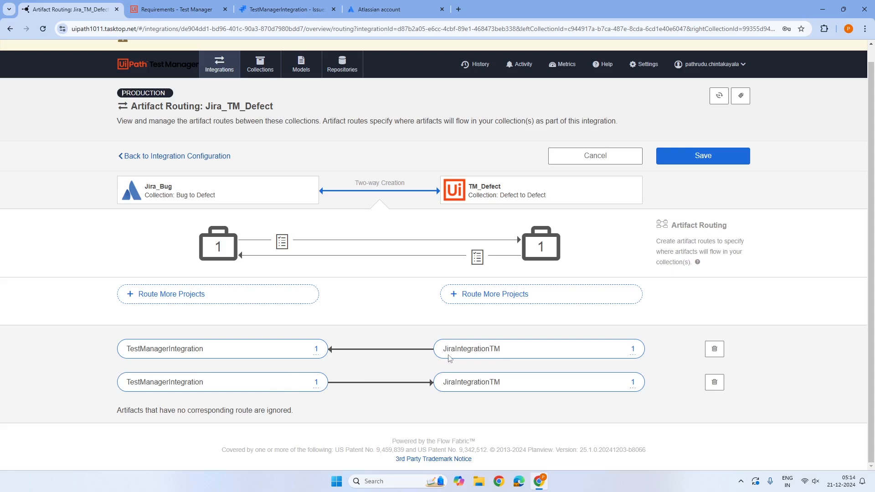
click(725, 157)
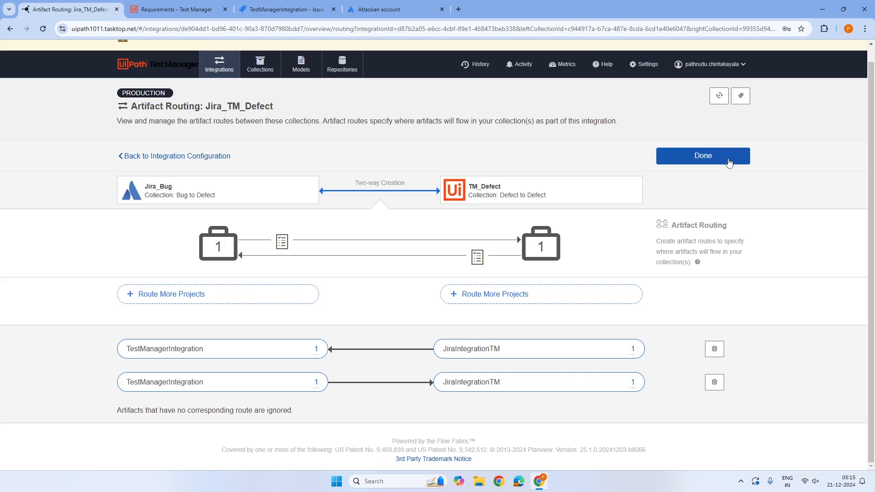
click(728, 162)
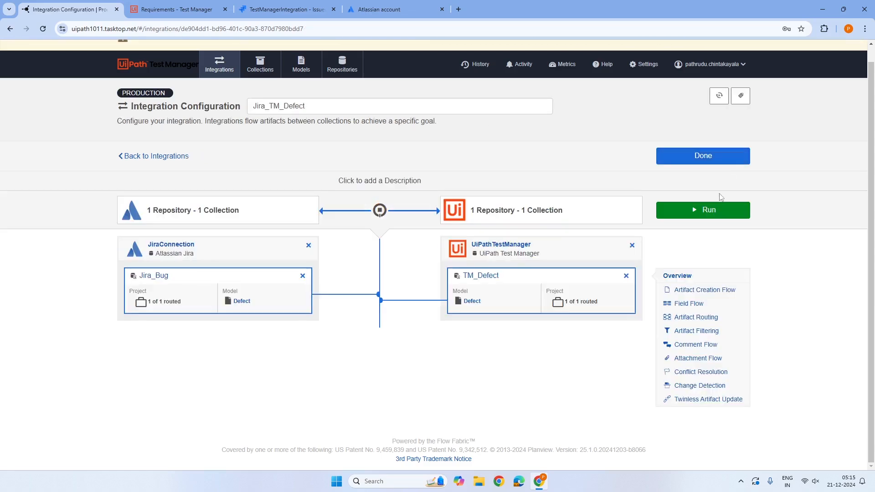
click(716, 210)
click(708, 159)
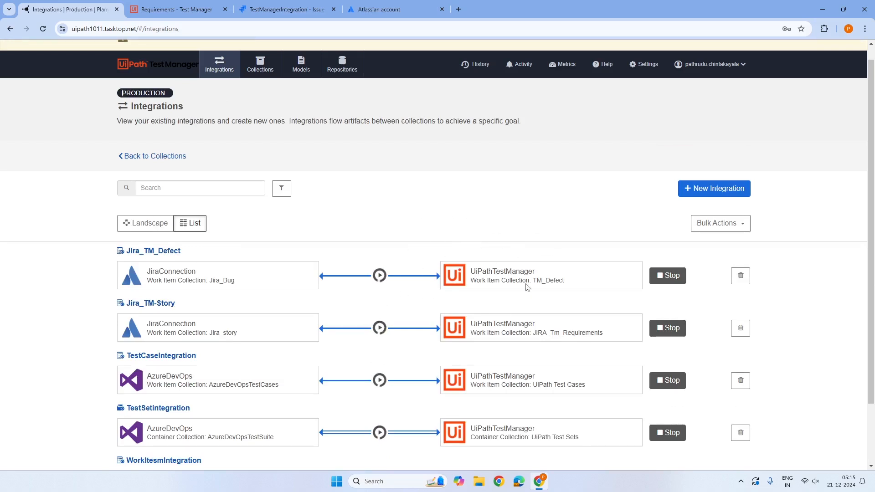
Step: Switch to UiPath Test Manager and create a test case named Sample Manual test Case in the JiraIntegrationTM project
click(166, 10)
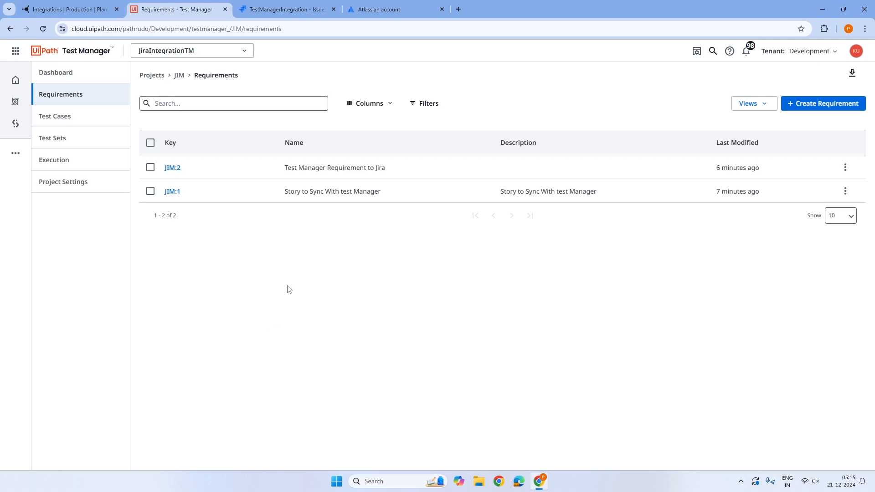
click(73, 117)
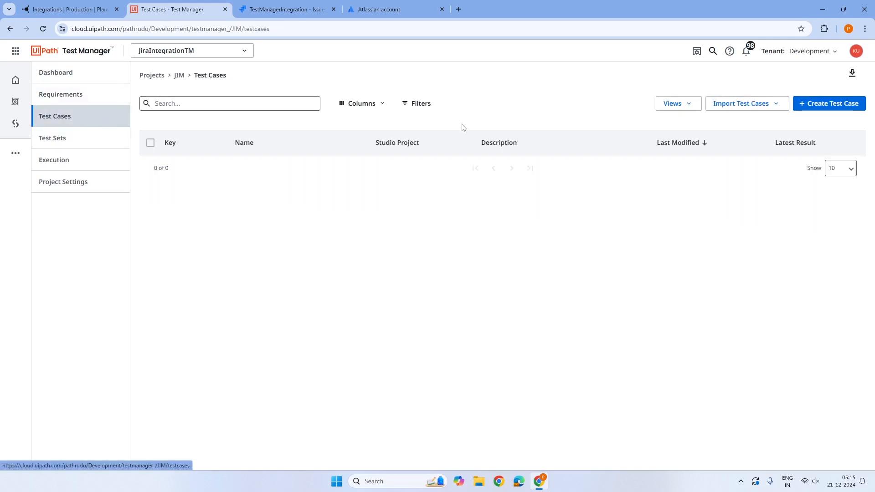
click(814, 104)
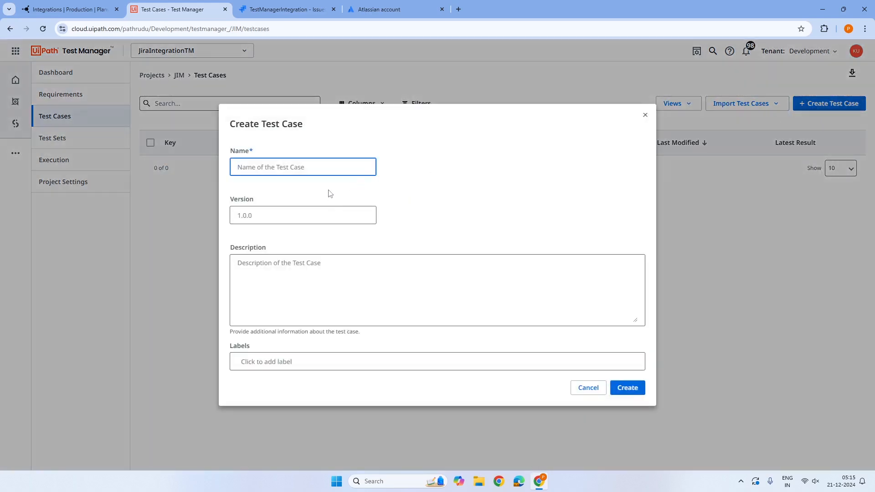
text(Sample)
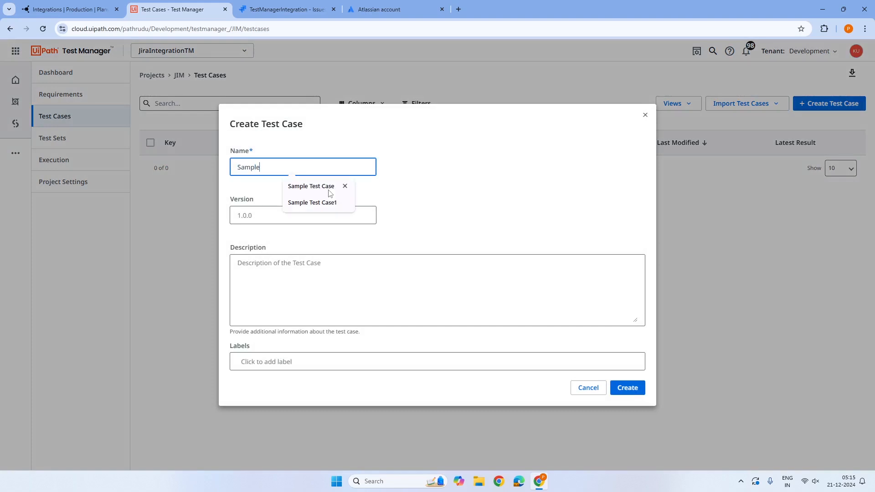
text( Man)
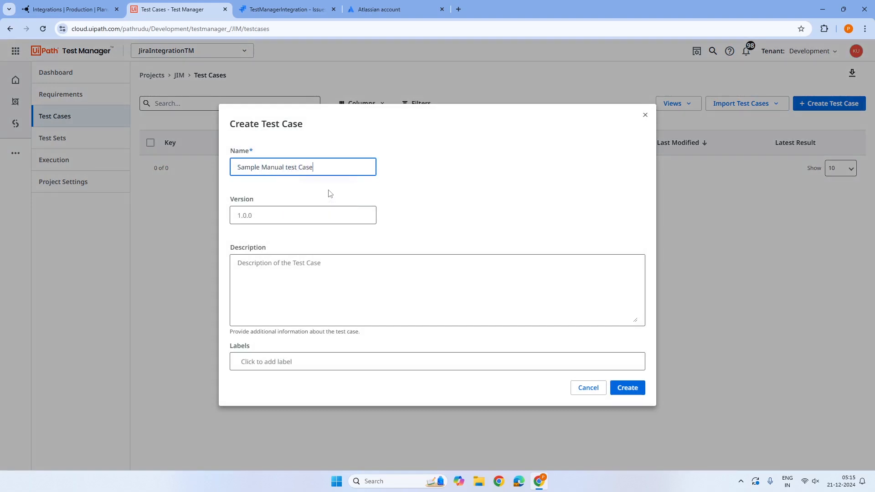
text(ual test Case)
click(627, 387)
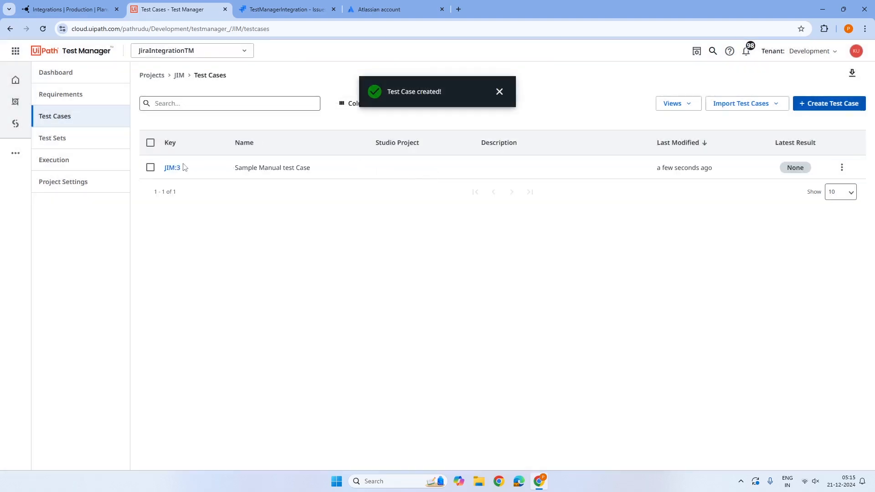
Step: Assign the Sample Manual test Case to the requirement Story to Sync With test Manager
click(173, 167)
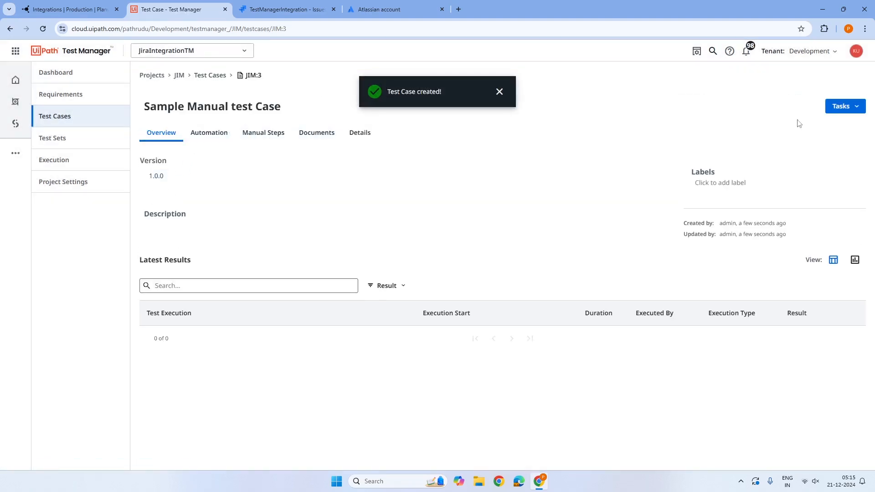
click(848, 107)
click(829, 135)
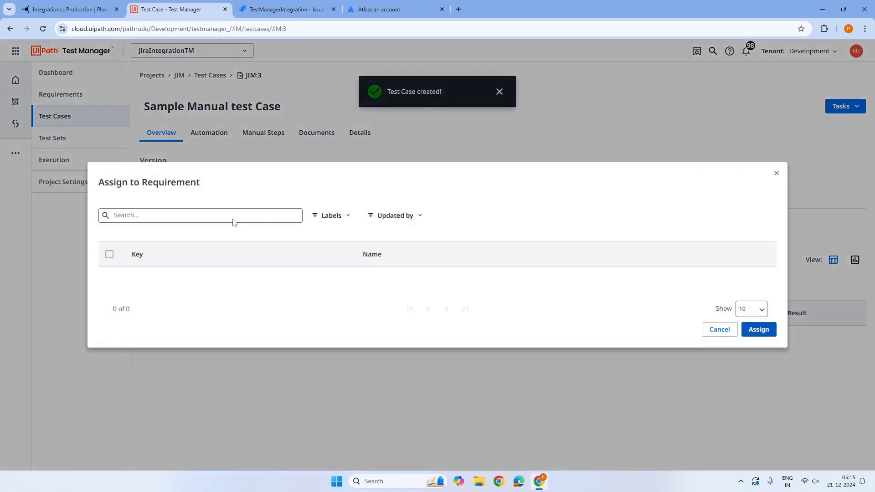
click(110, 295)
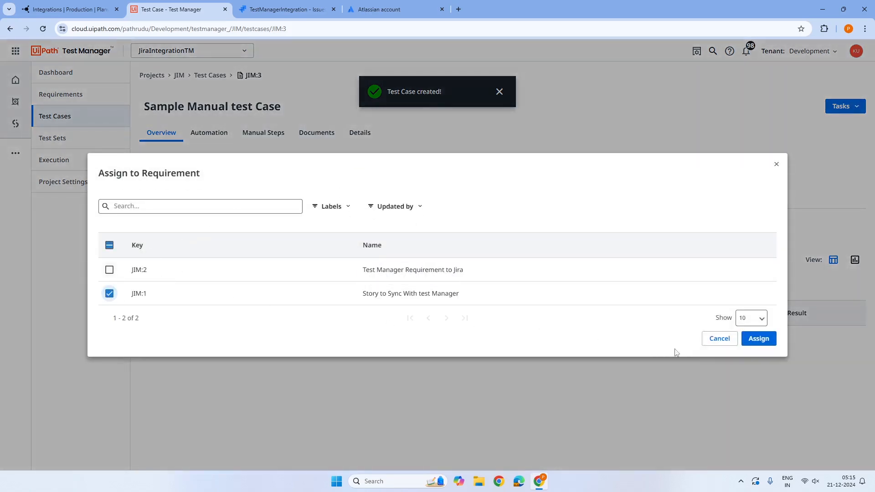
click(758, 340)
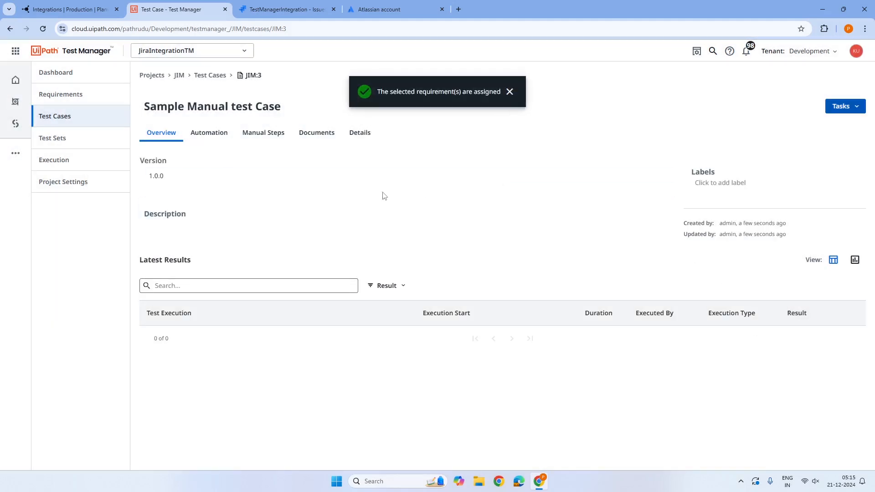
Step: Add two manual test steps described as Step 1 and Step 2 to the Sample Manual test Case
click(266, 133)
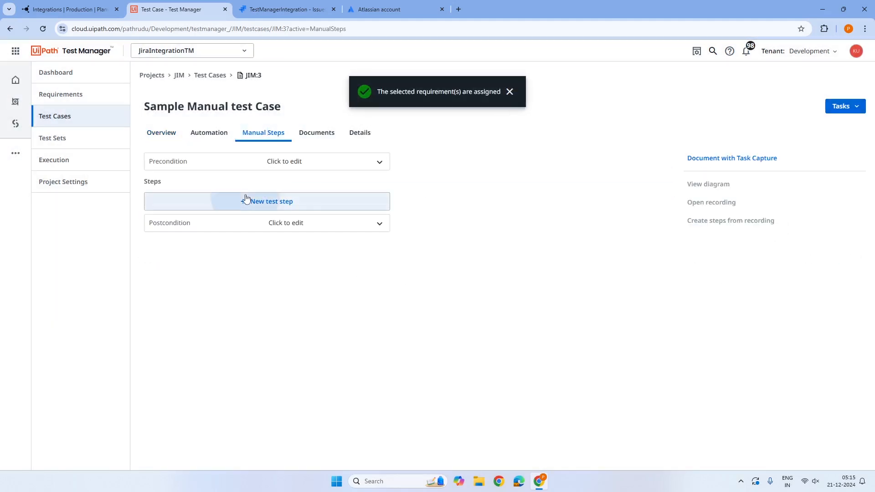
click(246, 200)
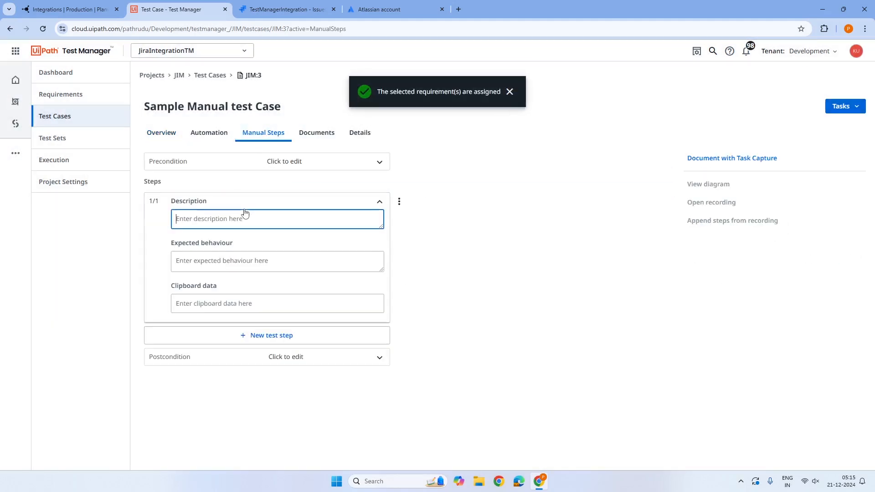
text(Step 1)
click(341, 338)
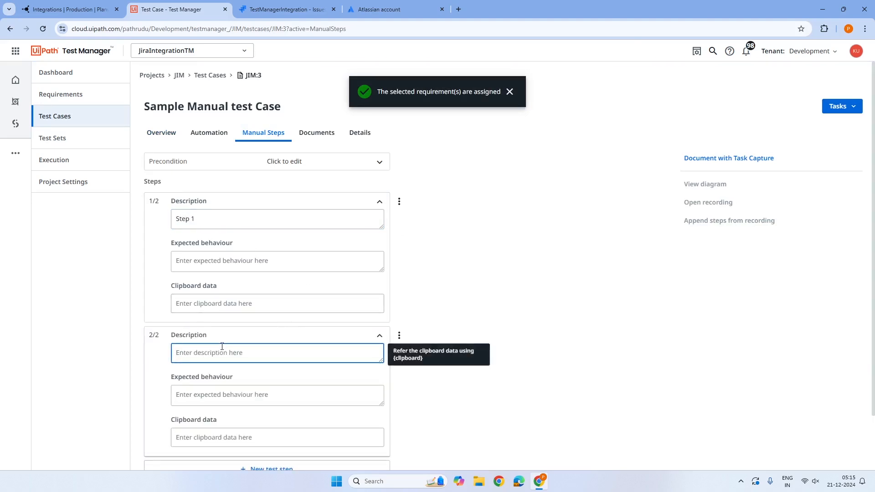
text(Step 2)
click(604, 289)
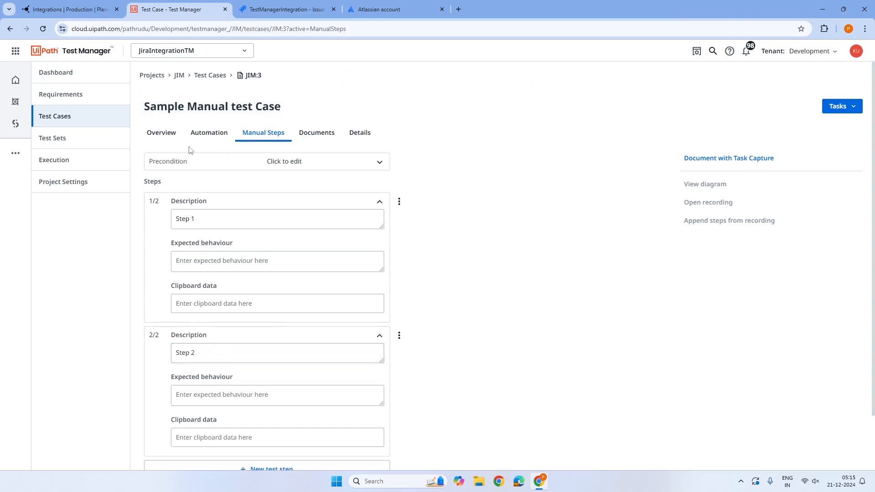
click(162, 133)
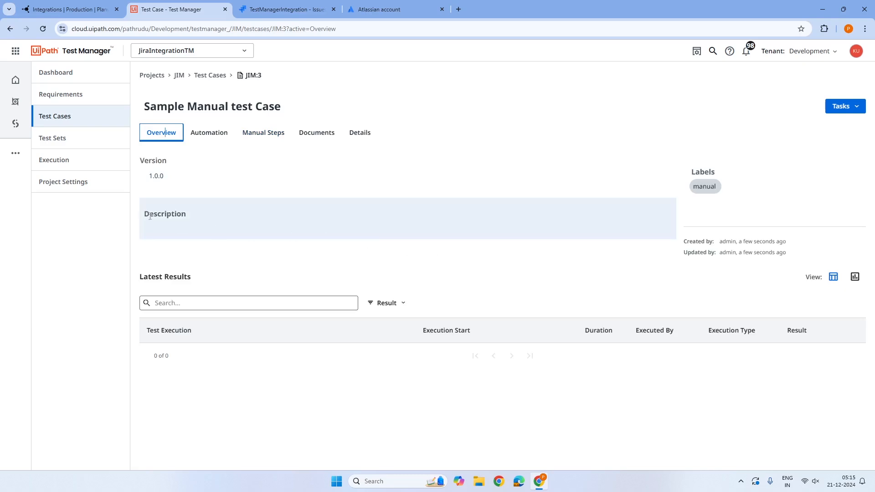
Step: Create a test set named Test Set in the JiraIntegrationTM project and open it
click(64, 142)
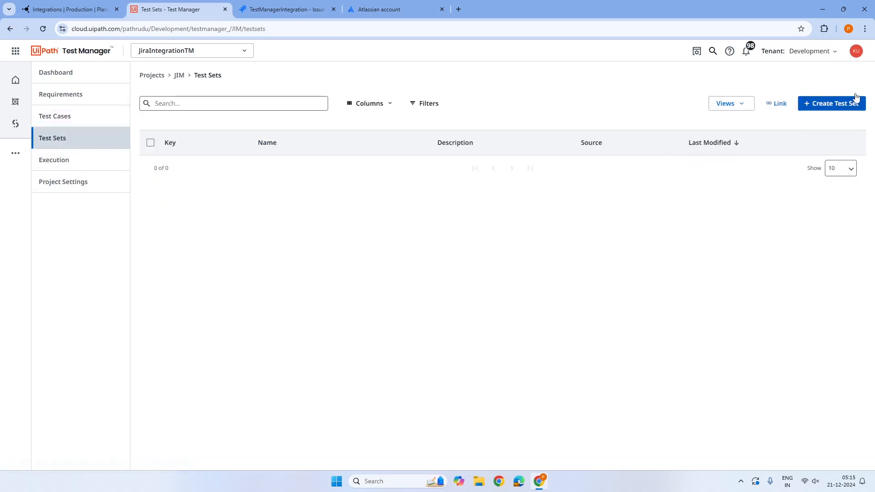
click(839, 104)
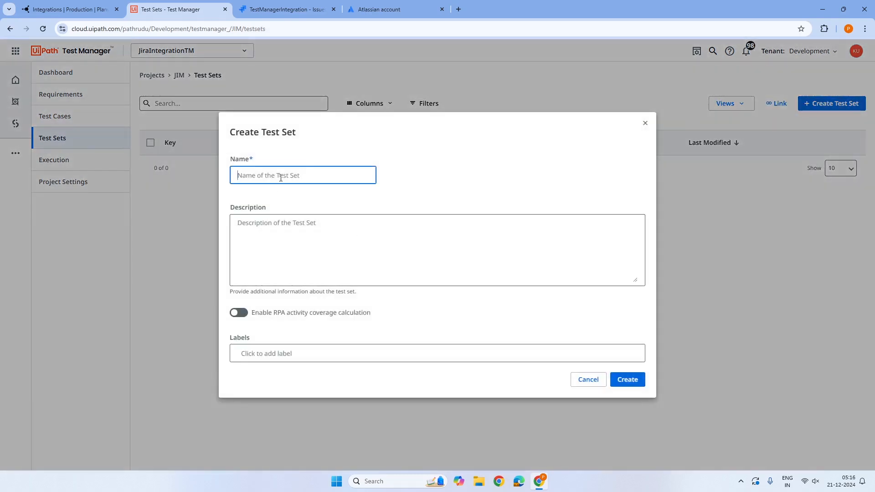
text(Test Set)
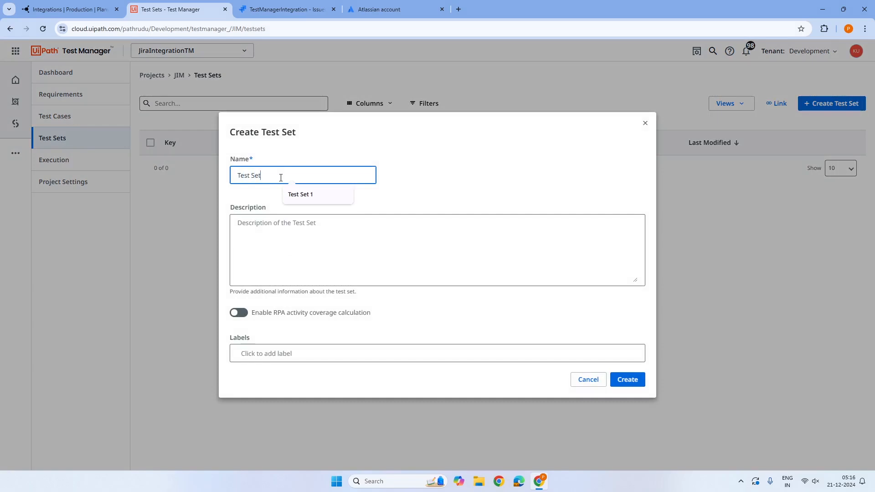
click(630, 385)
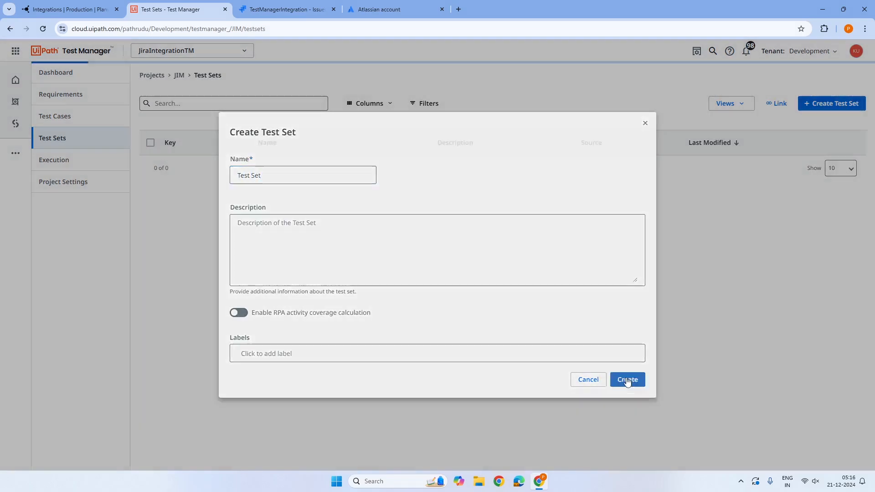
click(181, 169)
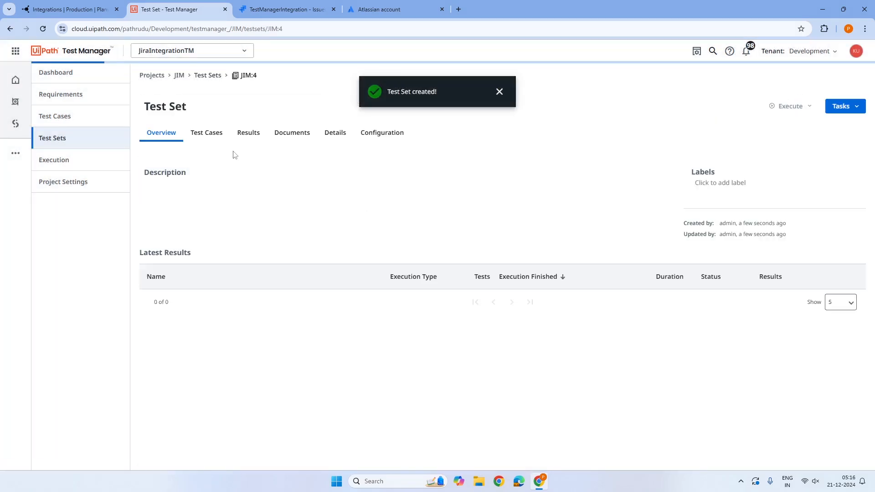
Step: Assign the Sample Manual test Case to the test set as a static assignment
click(841, 106)
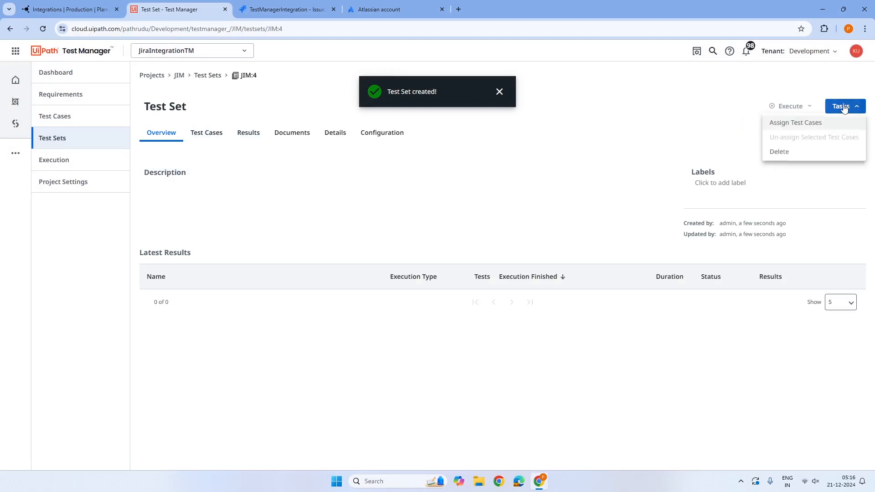
click(787, 122)
click(110, 218)
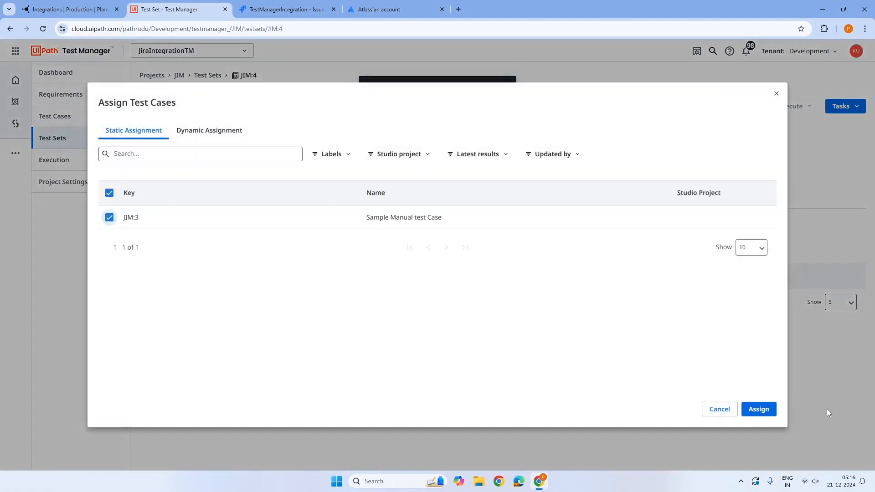
click(759, 409)
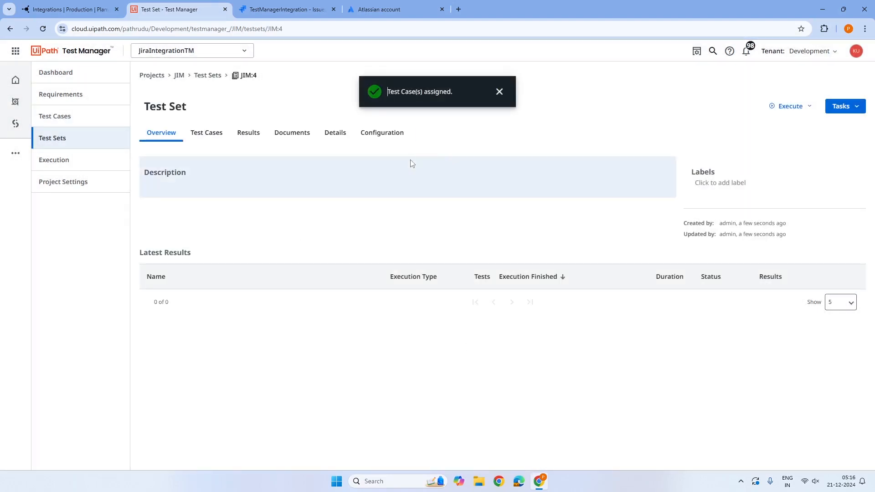
Step: Execute the test set manually and set Step 1 as passed with the tester comment Done as expected
click(791, 106)
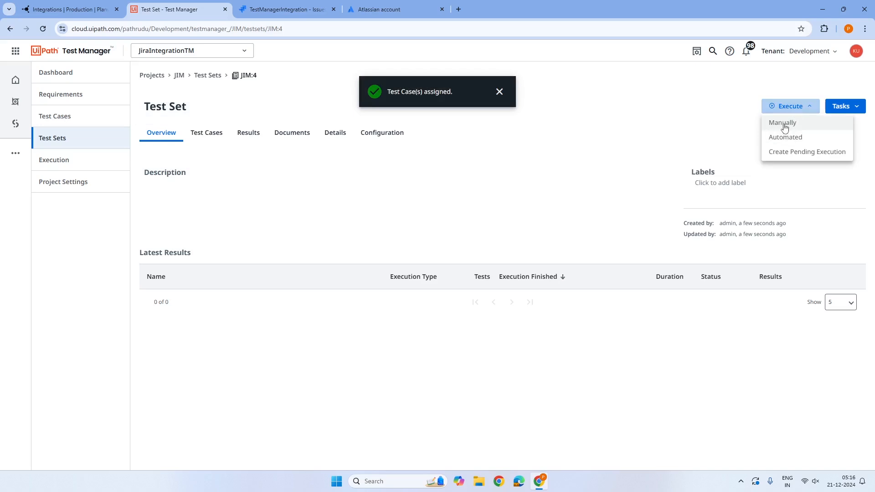
click(784, 124)
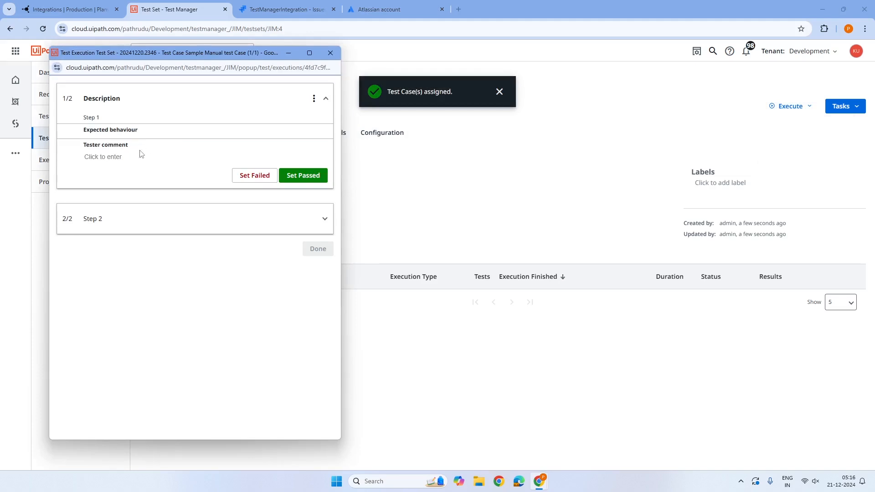
click(137, 156)
text(Done as expected)
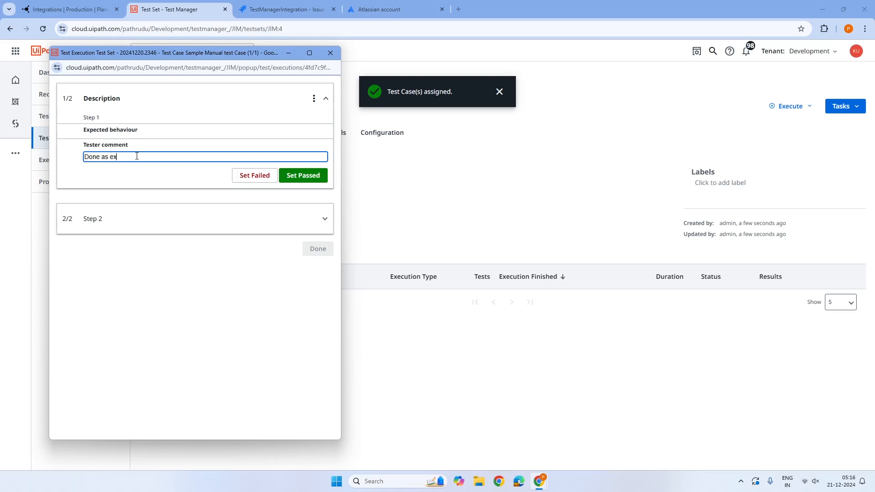
click(290, 180)
Step: Set Step 2 as failed with the tester comment Failed to work as expected, and finish the manual execution
click(117, 201)
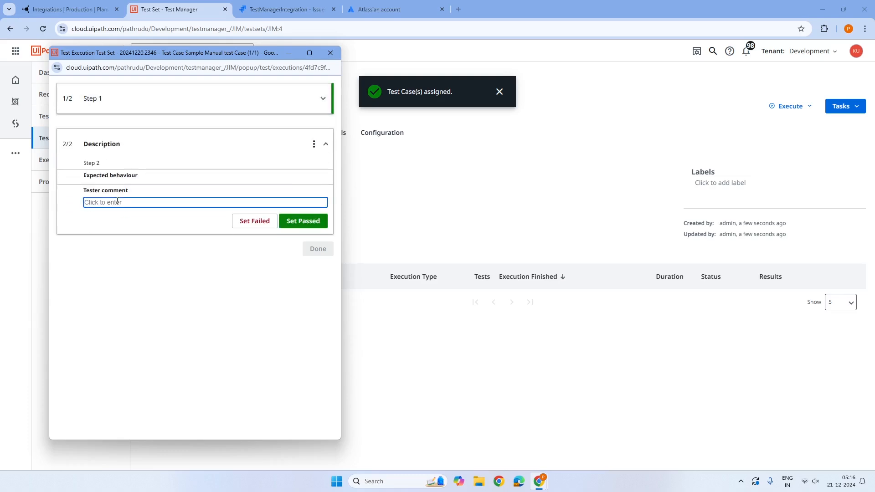
text(Failed to work as expected)
click(236, 221)
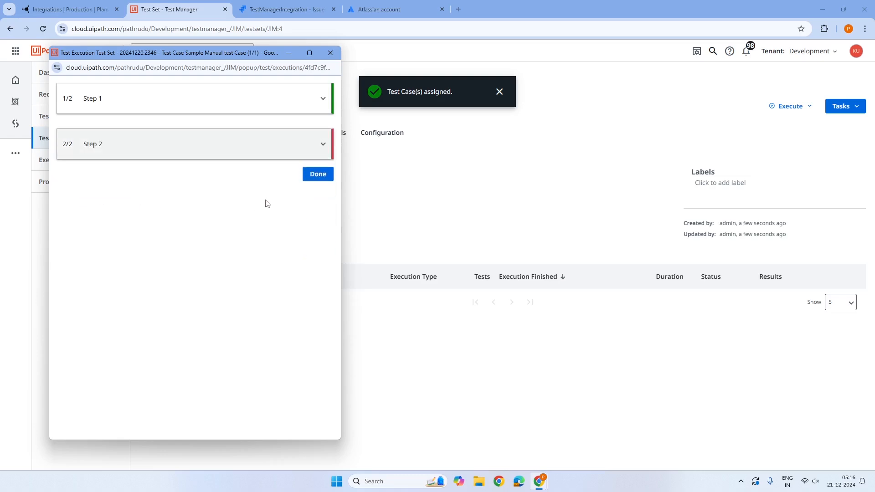
click(316, 175)
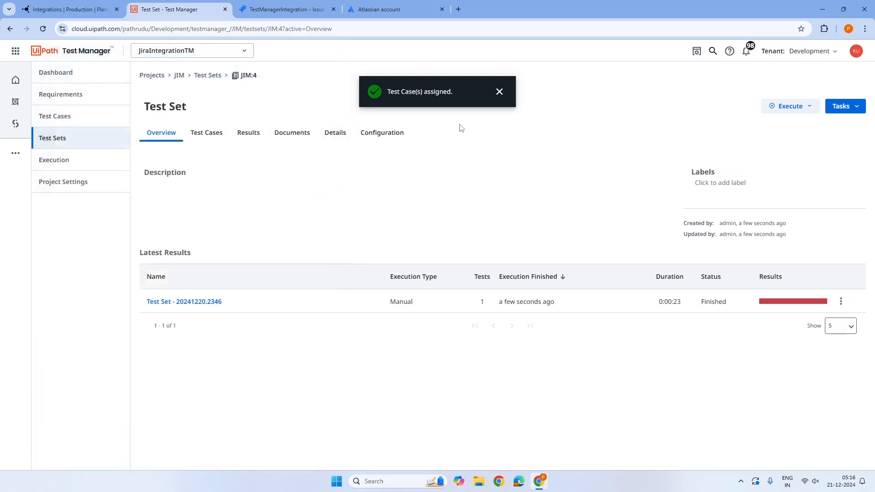
Step: Open the execution result of the Sample Manual test Case from the test set's latest run and create a defect for it
click(186, 302)
click(843, 322)
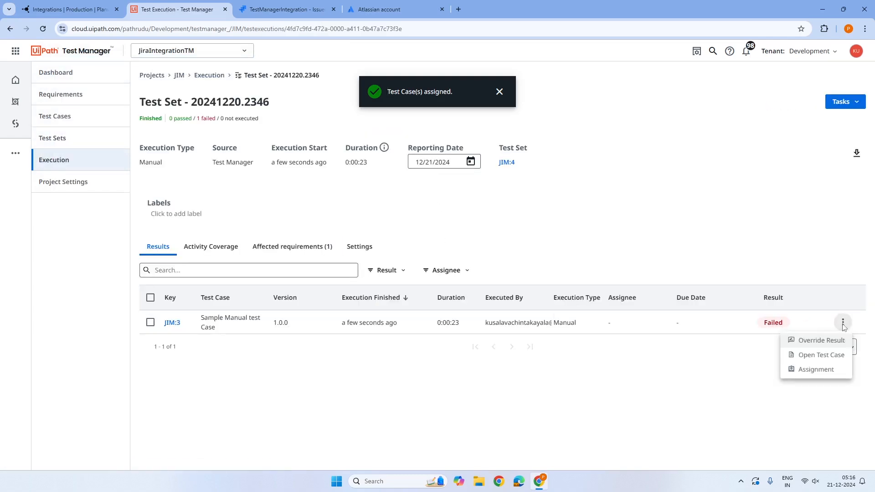
click(804, 354)
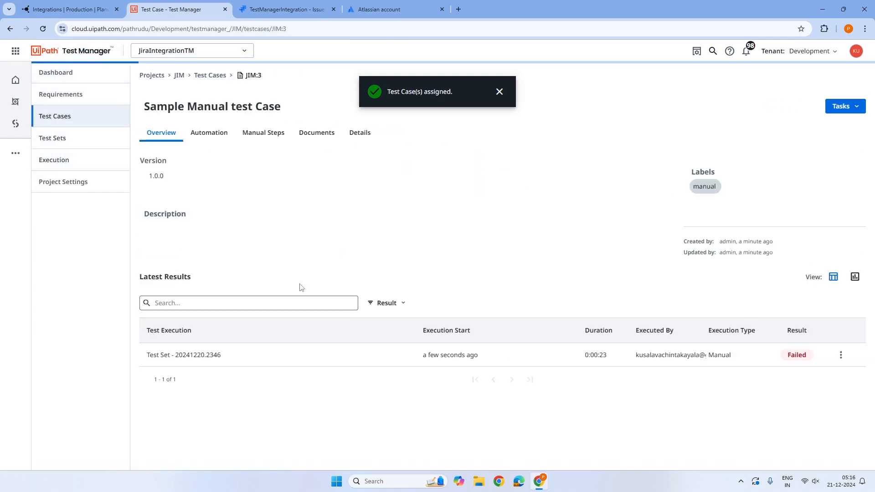
click(841, 358)
click(813, 372)
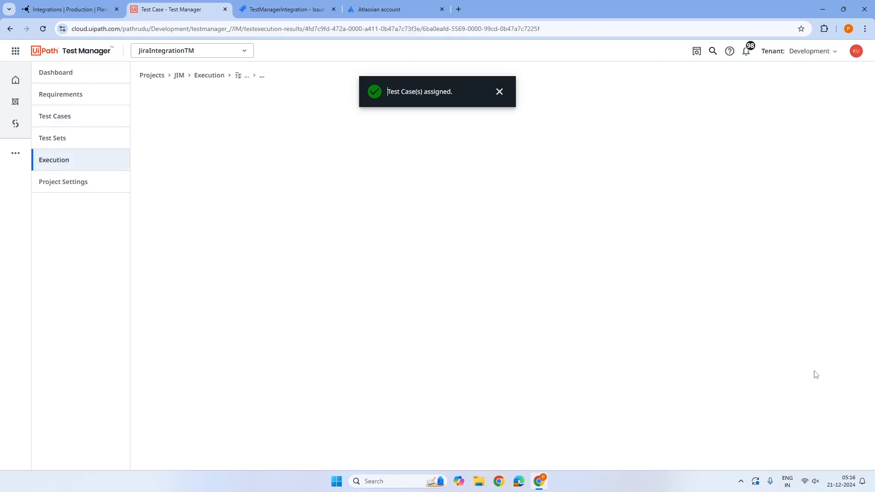
click(499, 92)
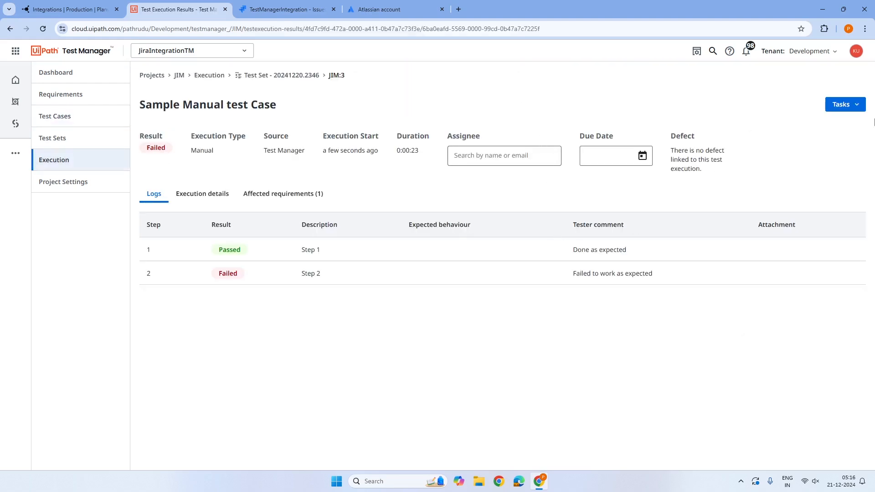
click(844, 108)
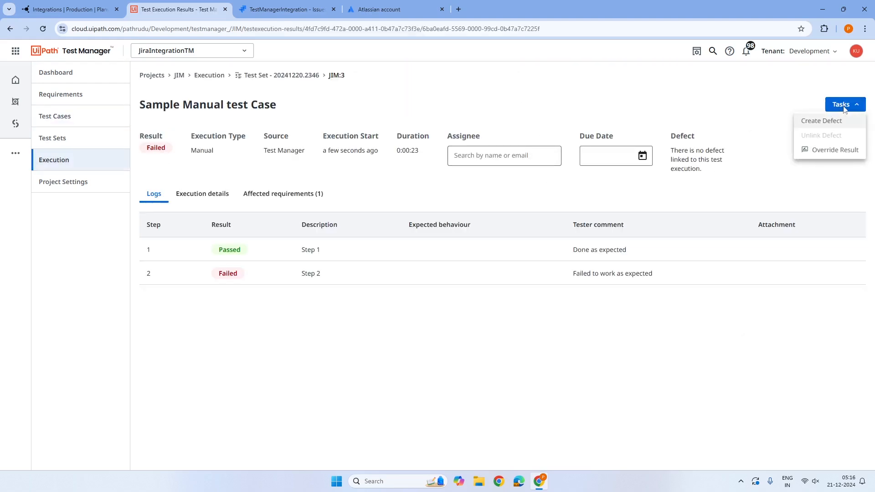
click(816, 122)
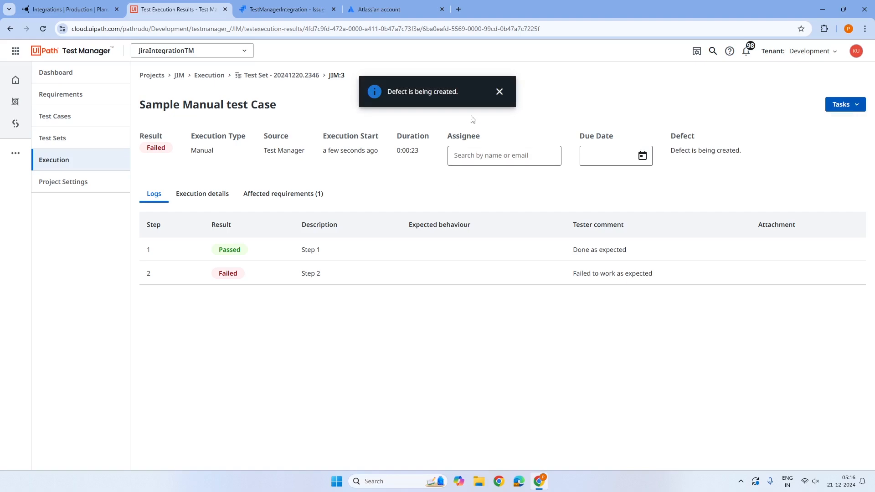
click(500, 91)
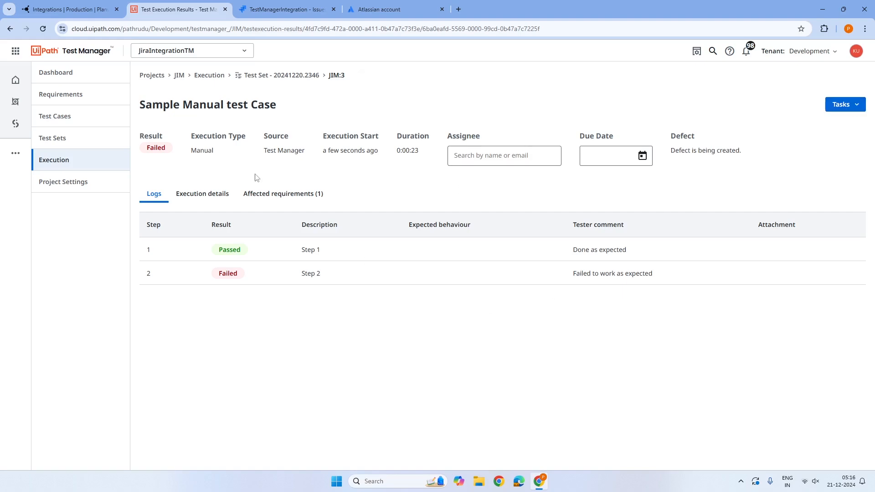
Step: Switch to Planview Hub, check the failed and pending artifact activities and ignore the failed activity for TES-3 ModelBug
click(76, 12)
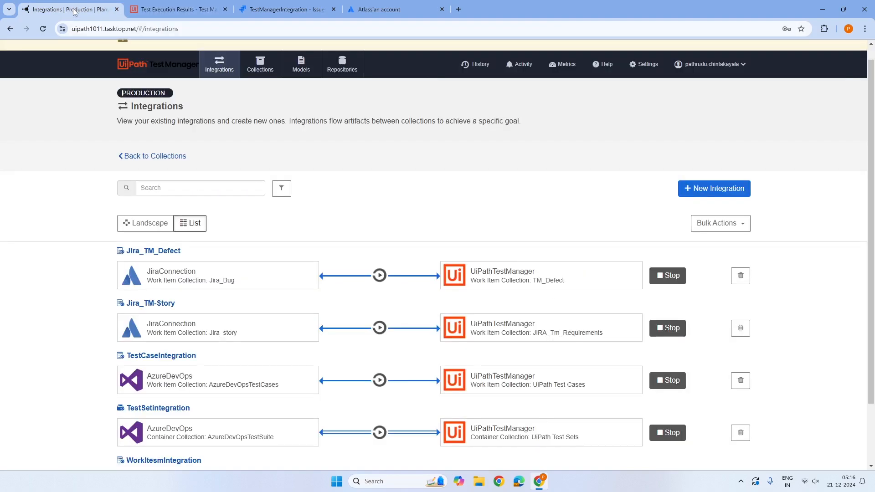
click(516, 67)
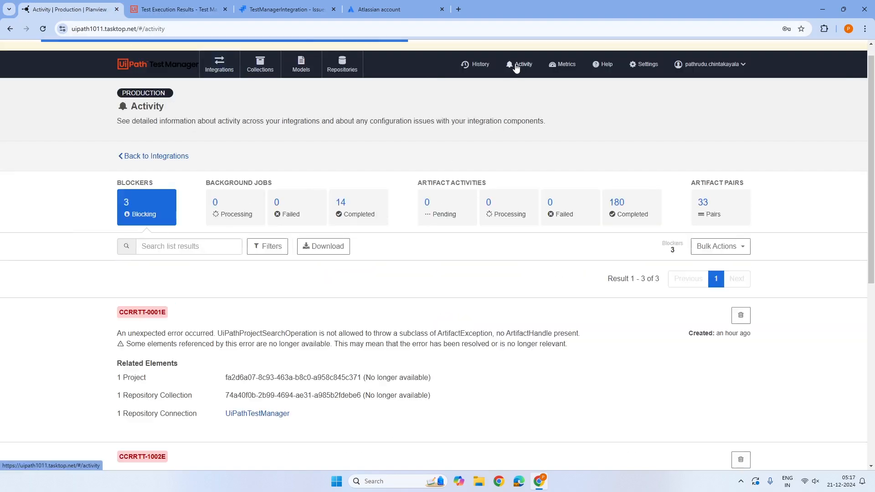
click(554, 212)
scroll(184, 344, down, 2)
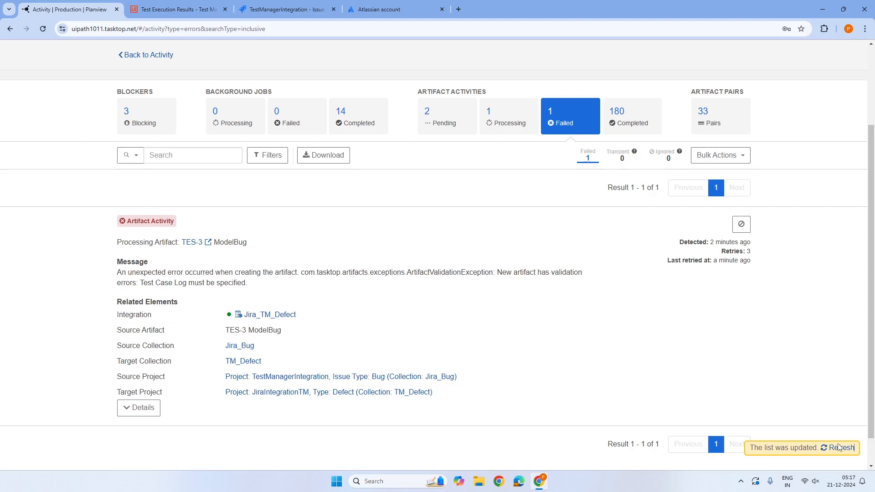
click(840, 448)
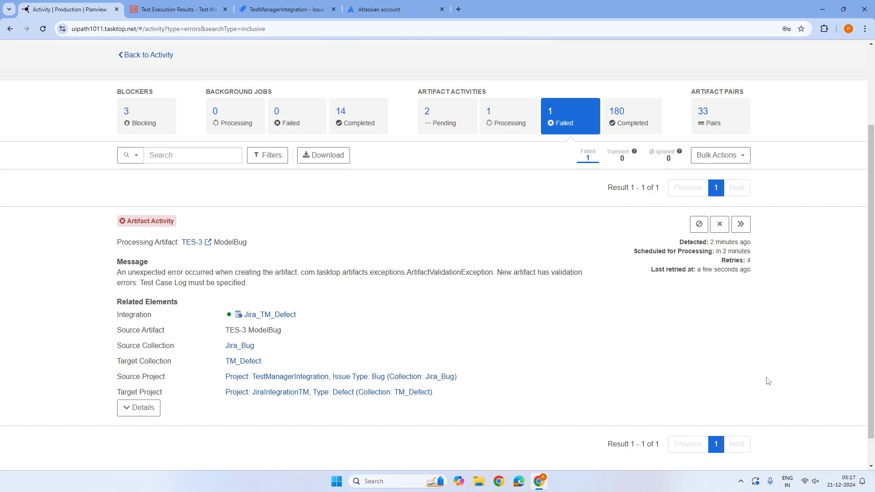
click(442, 126)
scroll(514, 289, down, 4)
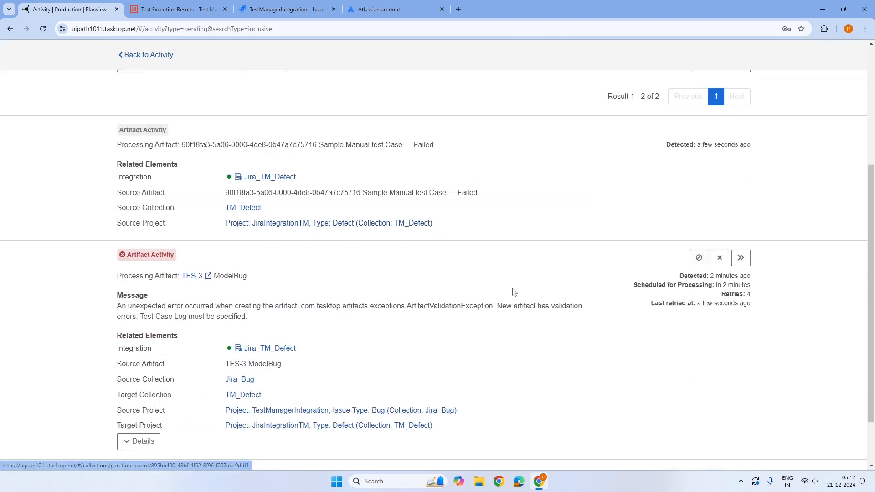
click(697, 262)
Step: Refresh the activity list and examine the completed artifact activities of the Jira_TM_Defect integration
click(499, 214)
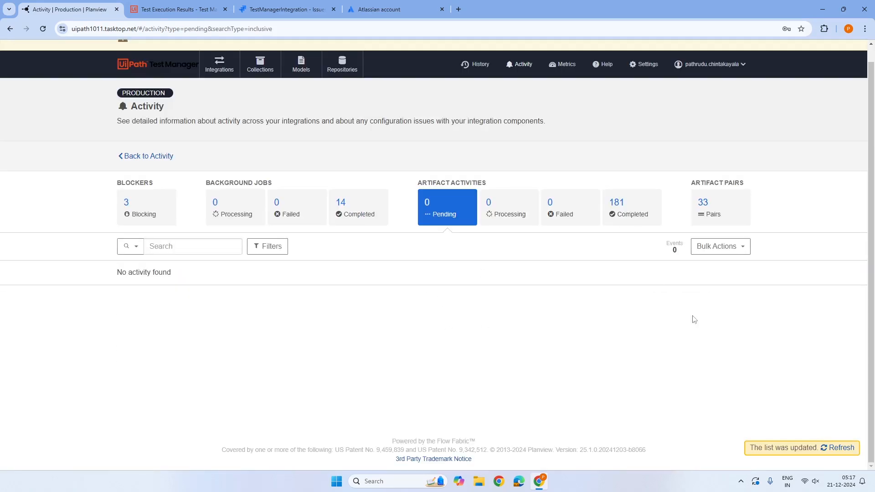
click(839, 447)
click(622, 215)
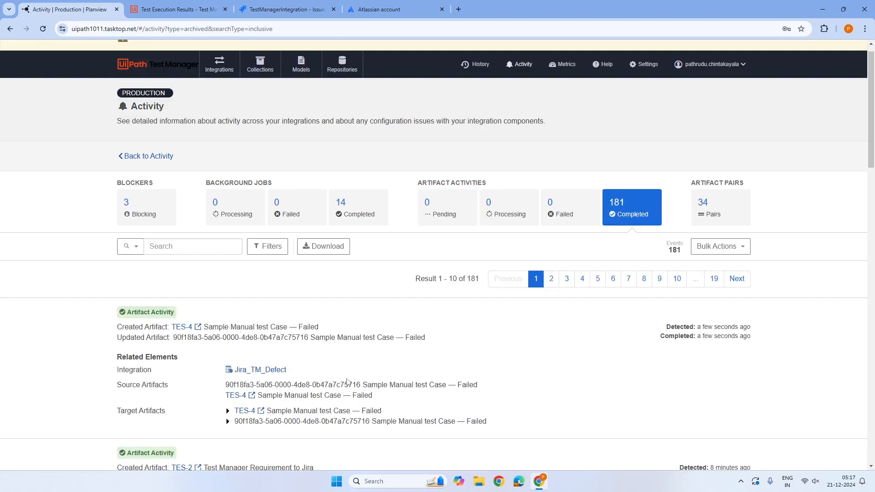
scroll(287, 348, down, 2)
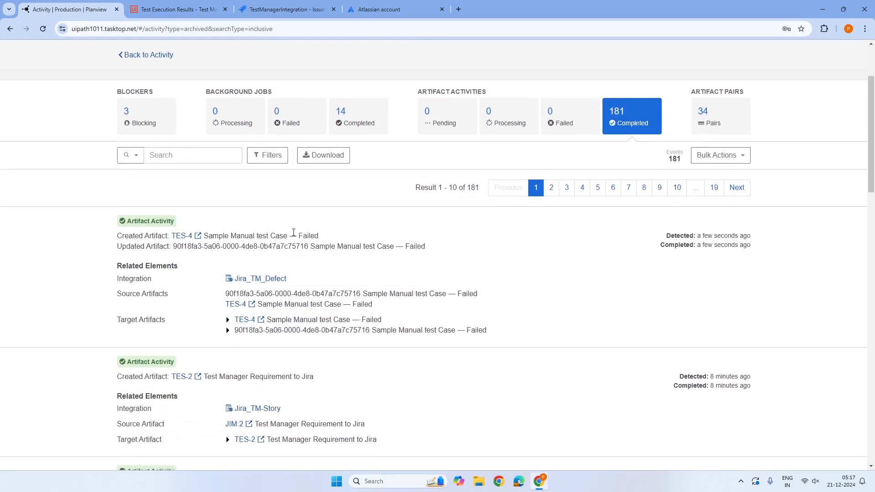
Step: Switch to Jira and refresh the TestManagerIntegration issues, and check the defect status of the Sample Manual test Case execution result in Test Manager
click(287, 9)
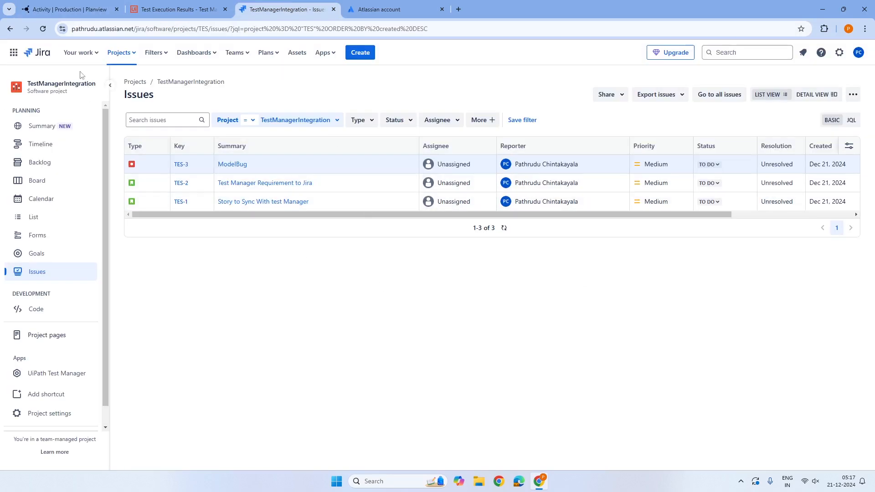
click(43, 29)
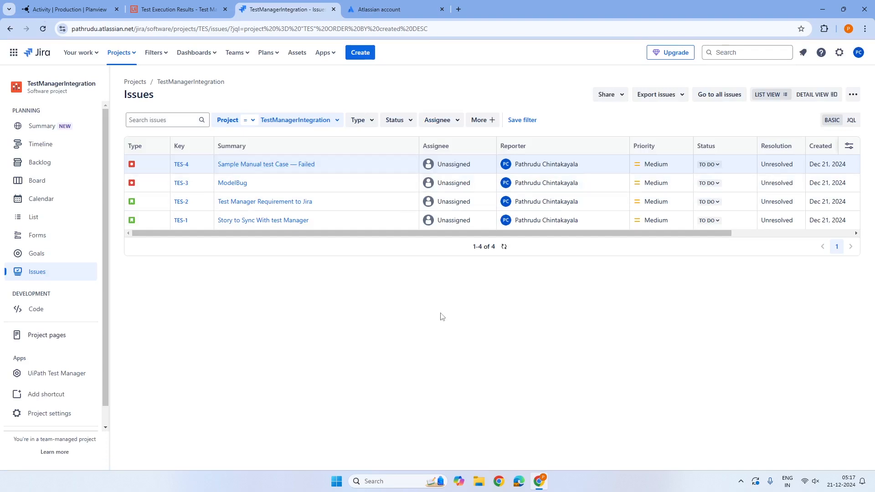
click(160, 14)
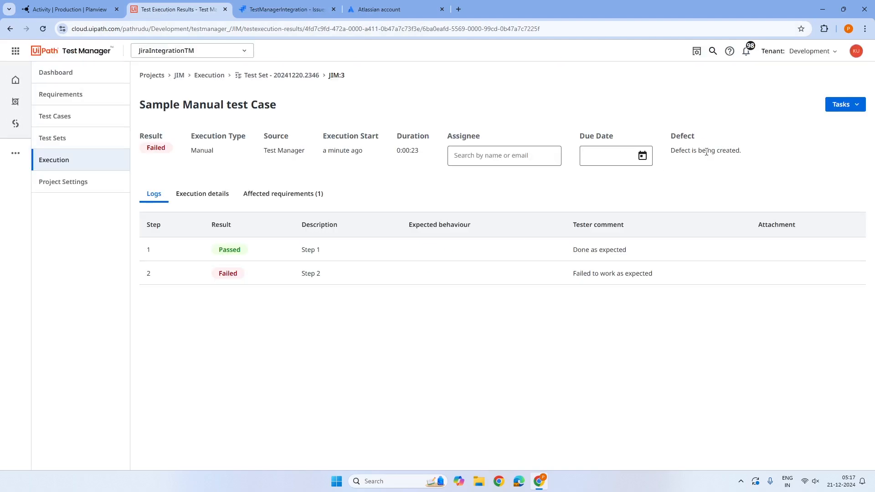
drag(747, 153, 667, 152)
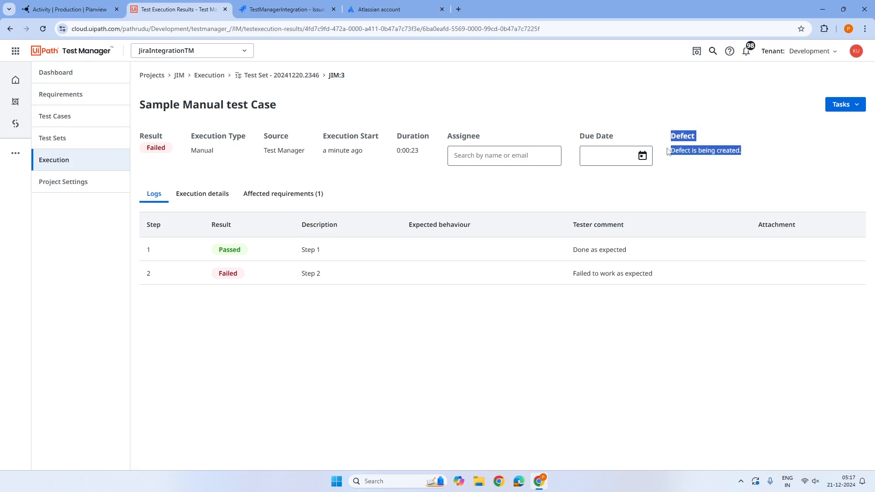
click(727, 171)
Step: Unlink the defect from the Sample Manual test Case execution result and dismiss the notification
click(842, 104)
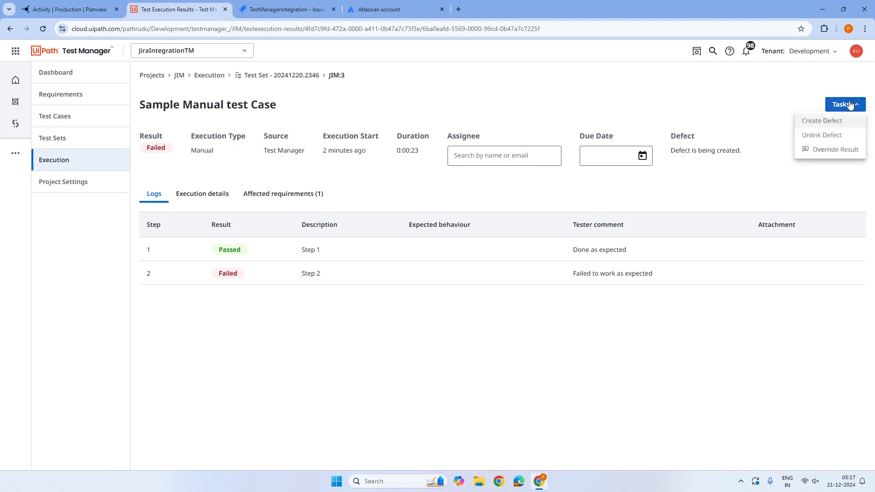
click(818, 135)
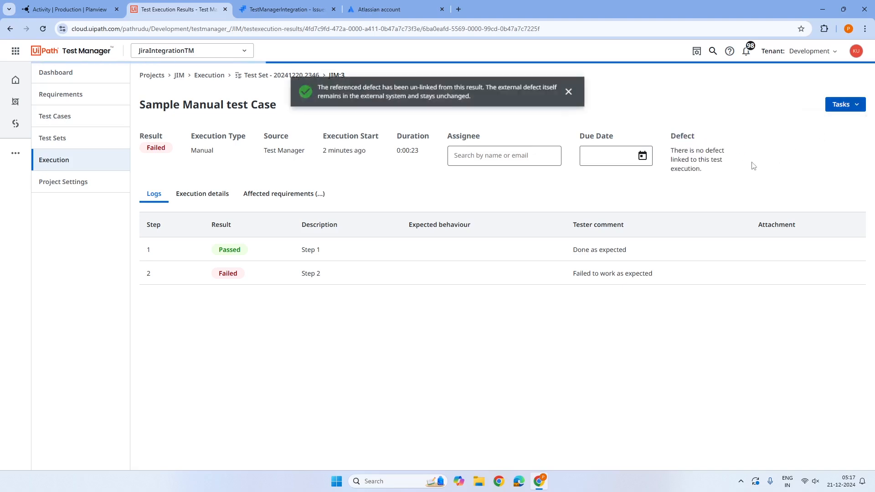
click(575, 92)
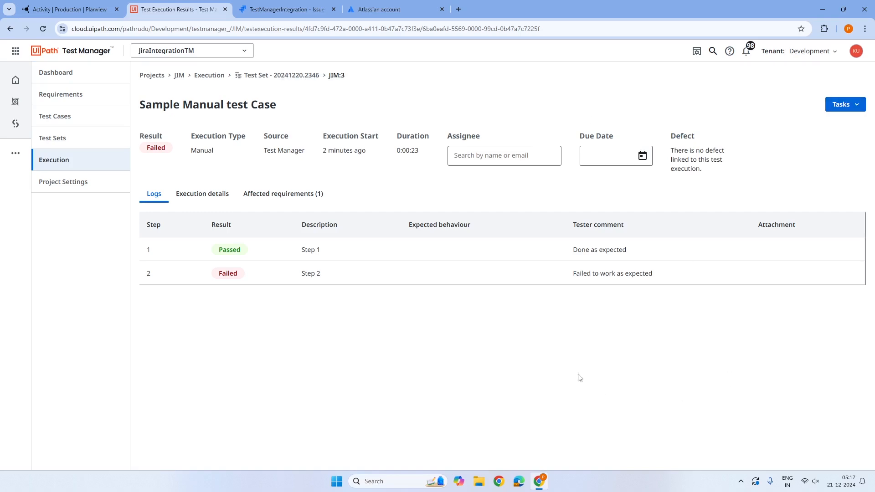
Step: Switch to Planview Hub and open the field mapping of the UiPathTestManager collection TM_Defect
click(55, 11)
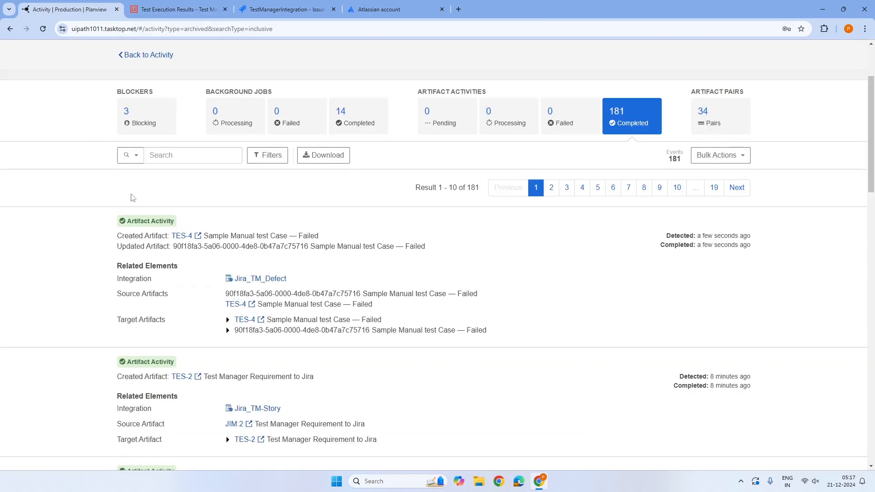
scroll(132, 198, up, 3)
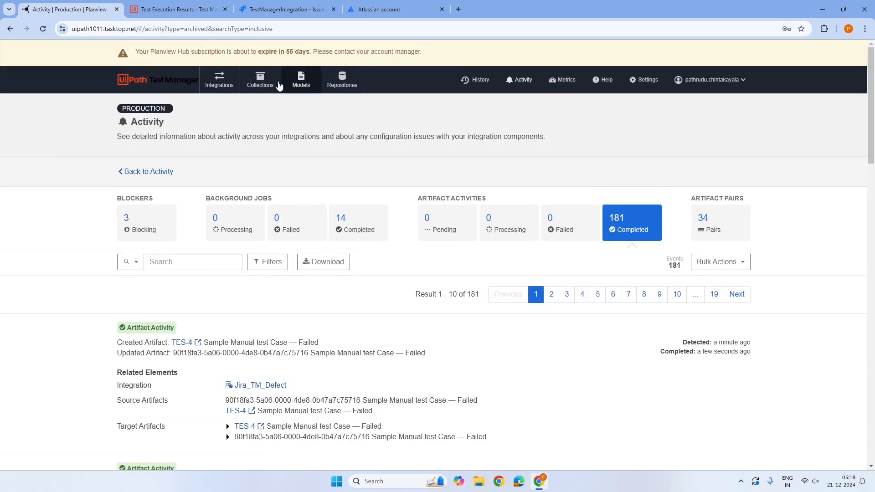
click(261, 81)
scroll(299, 303, down, 6)
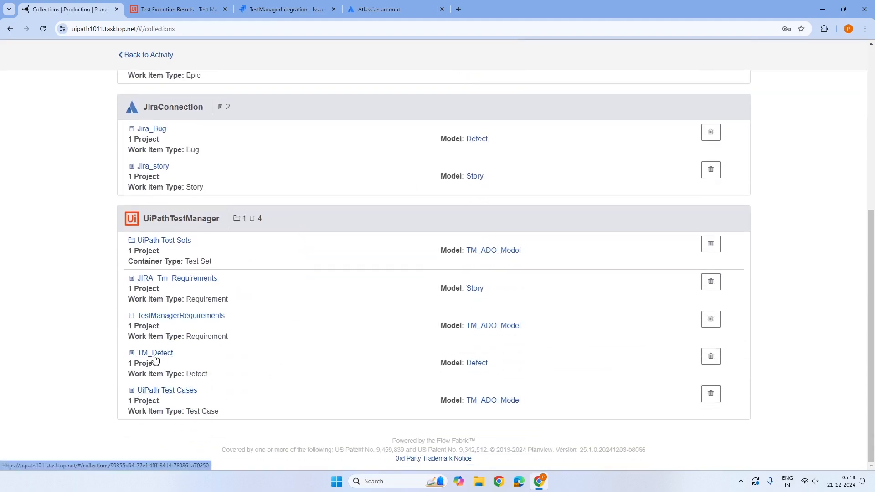
click(153, 354)
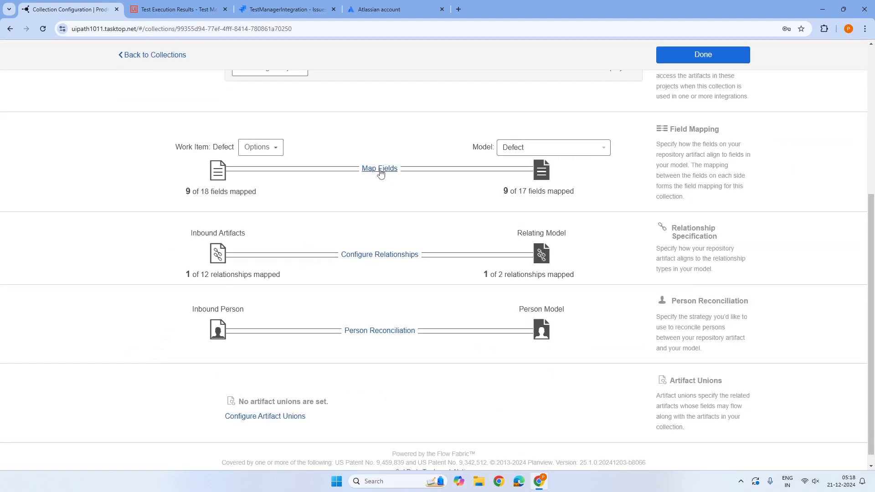
click(380, 169)
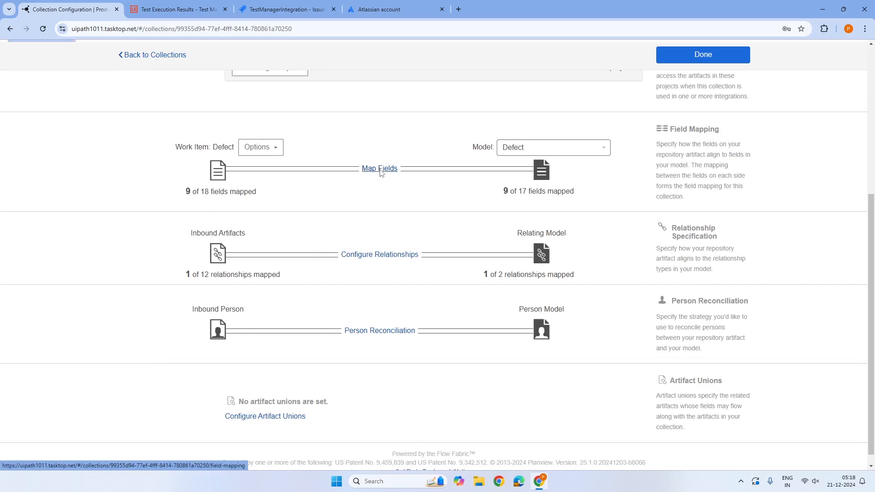
scroll(196, 208, down, 3)
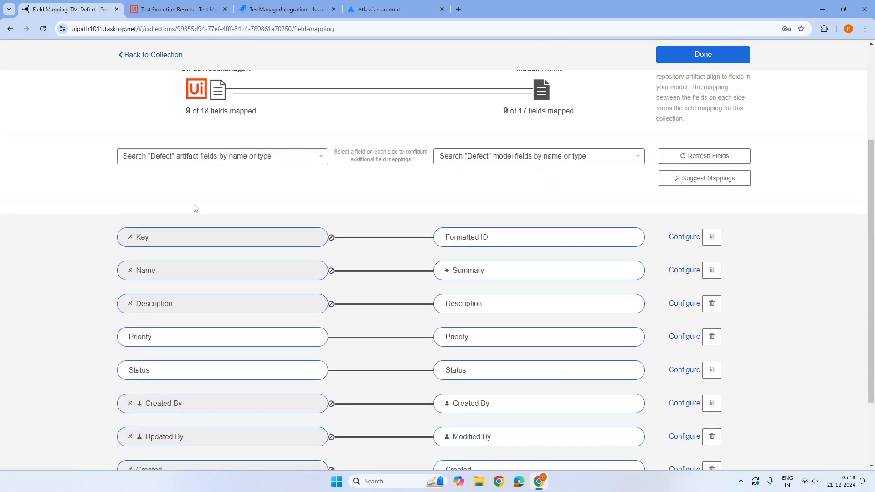
Step: Map the Link artifact field to the URL field of the Defect model
click(286, 162)
click(171, 201)
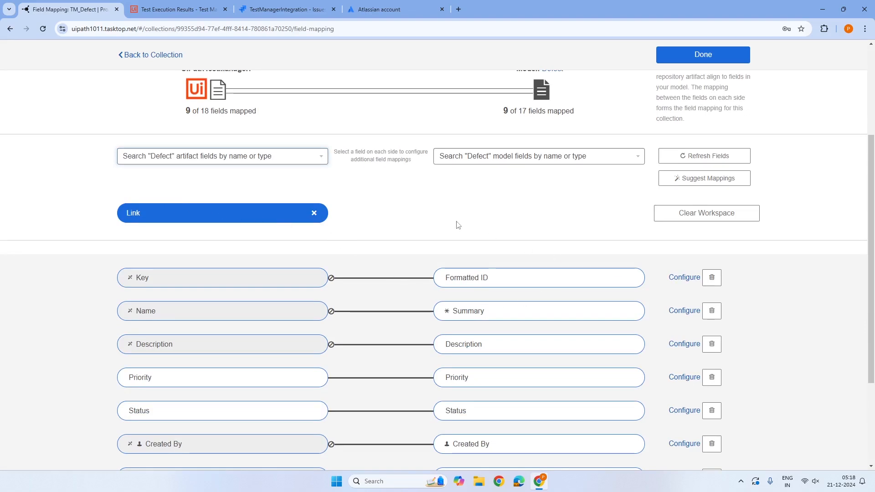
click(519, 157)
scroll(474, 224, down, 3)
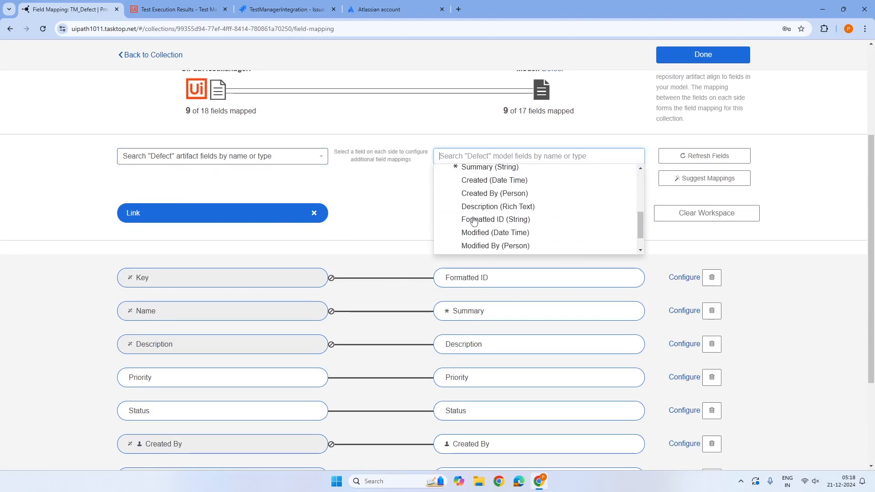
scroll(481, 233, down, 1)
scroll(491, 242, up, 5)
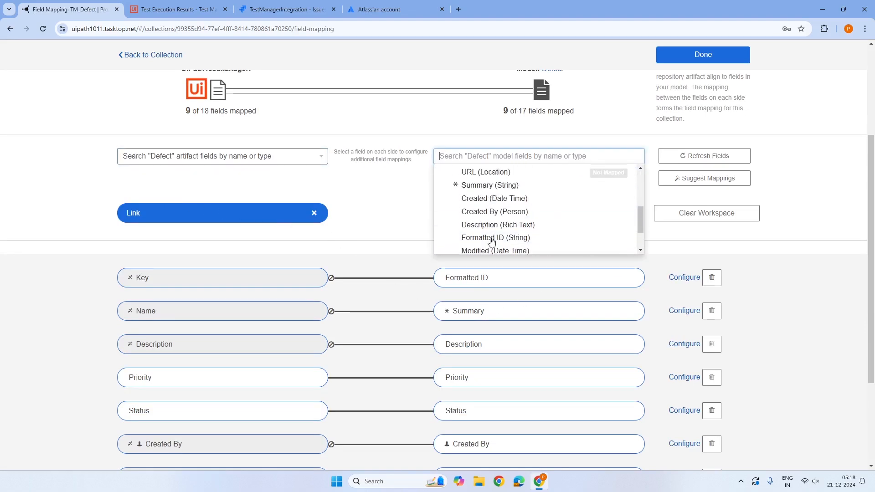
click(493, 175)
click(388, 163)
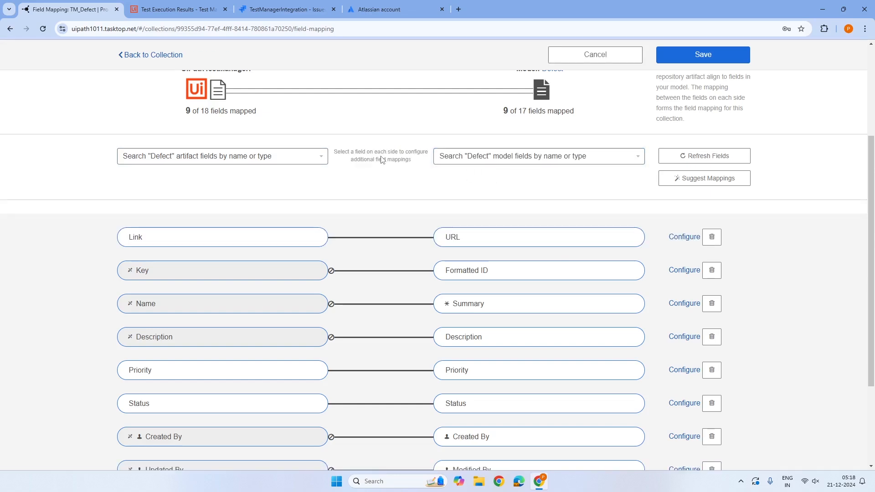
Step: Replace the Key mapping by connecting Link Label to the model's Formatted ID, and save the TM_Defect field mapping
click(314, 154)
click(165, 199)
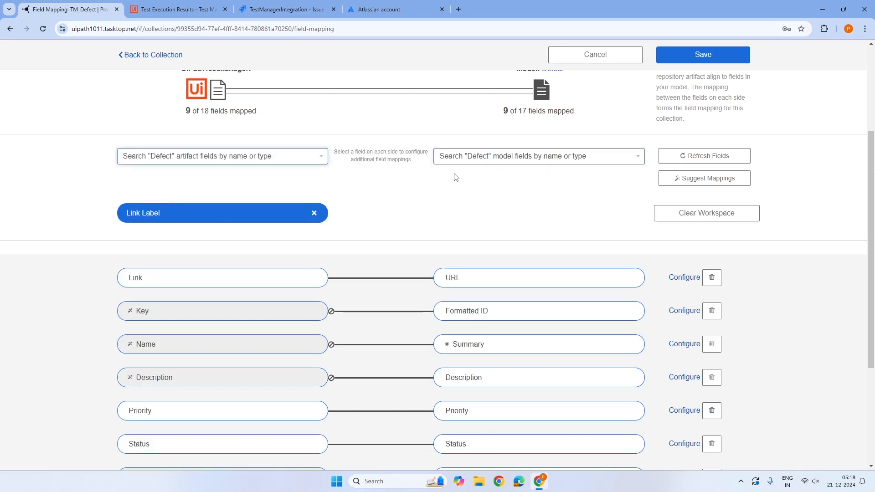
click(712, 310)
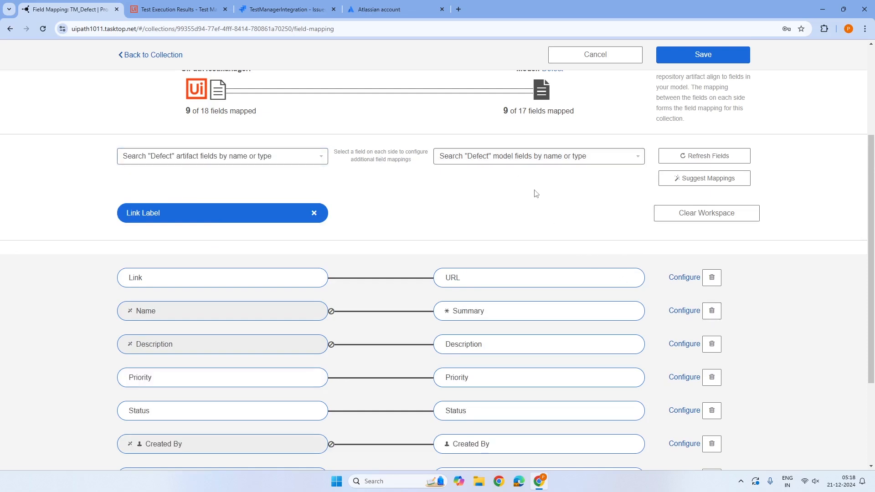
click(511, 157)
scroll(490, 227, up, 2)
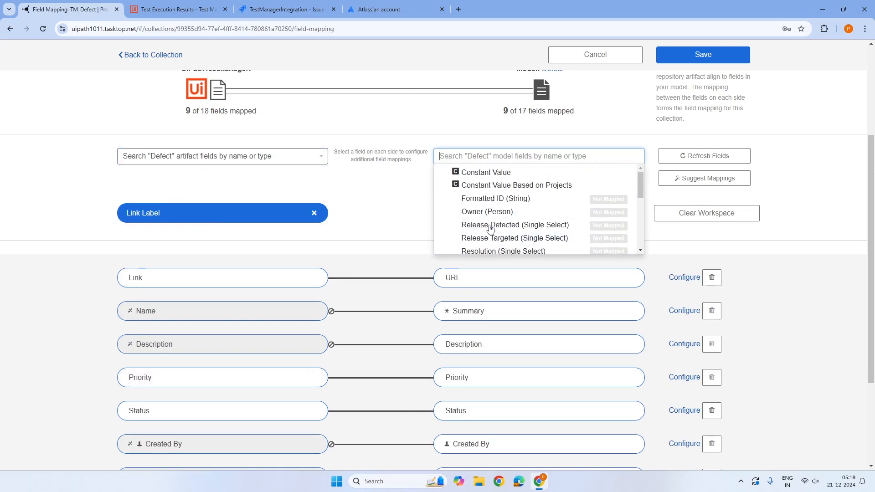
click(485, 200)
click(381, 156)
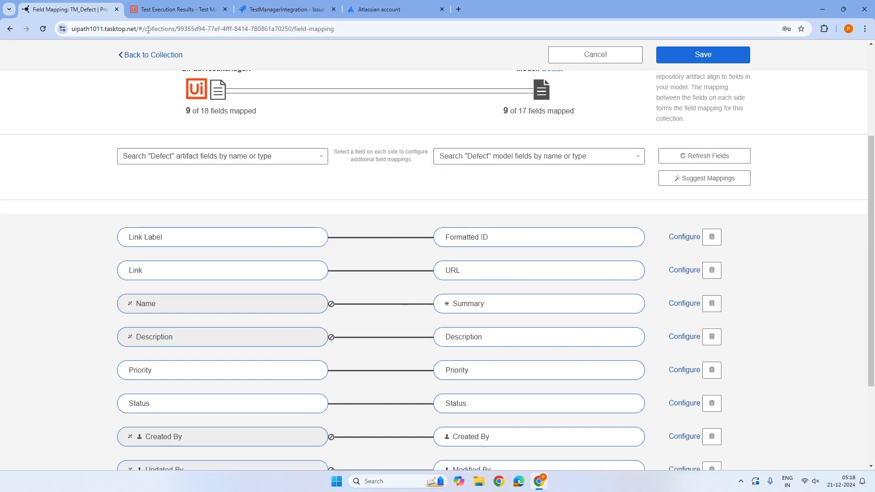
click(702, 54)
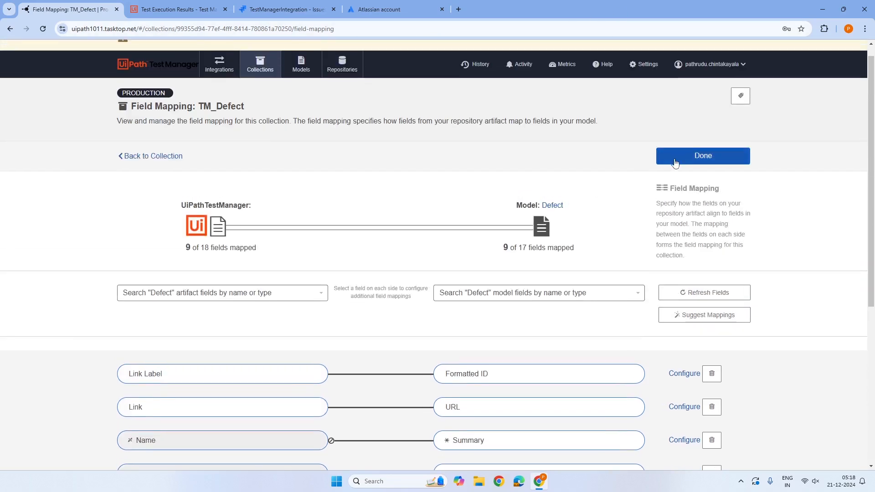
click(676, 161)
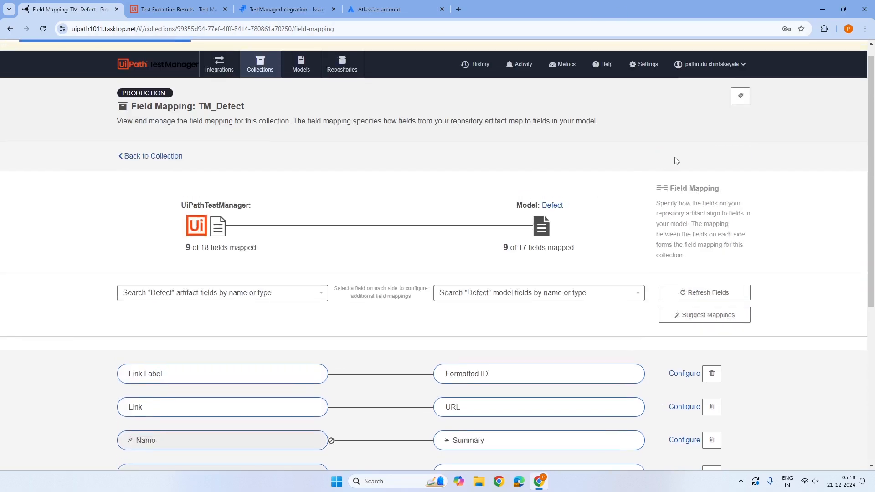
Step: Switch to Test Manager, reload the Sample Manual test Case execution result and create a new defect for it
click(173, 10)
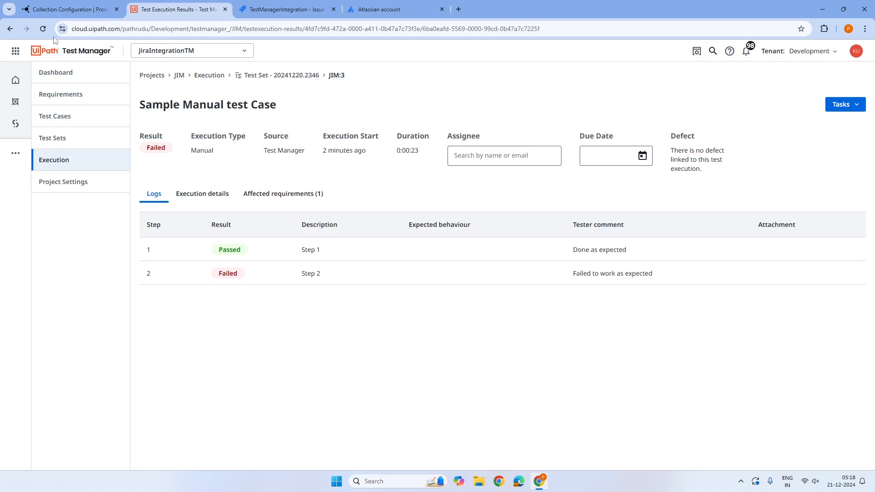
click(42, 29)
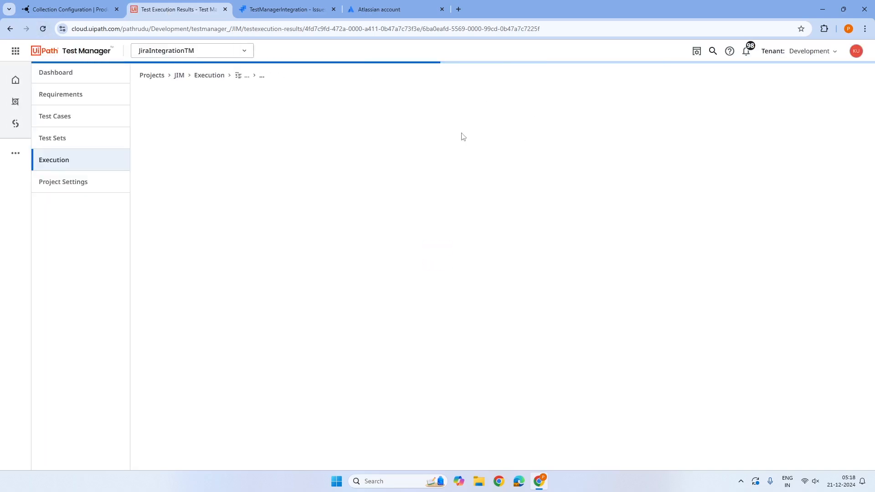
click(840, 105)
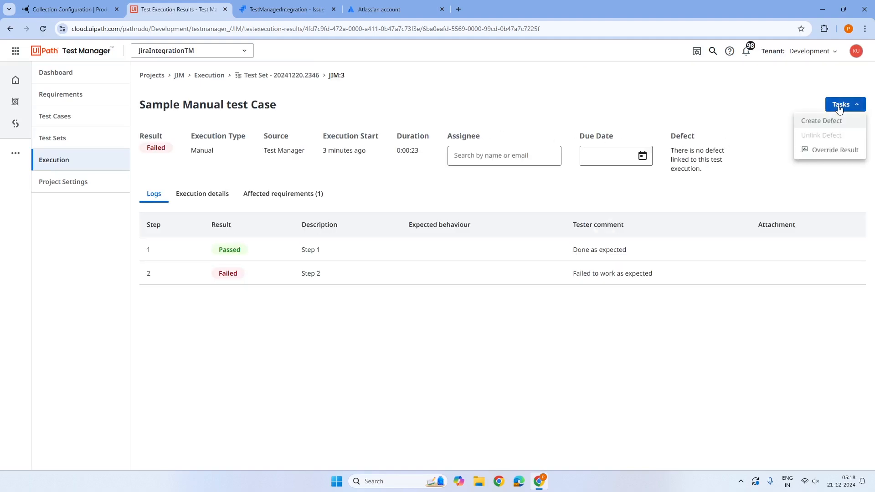
click(818, 123)
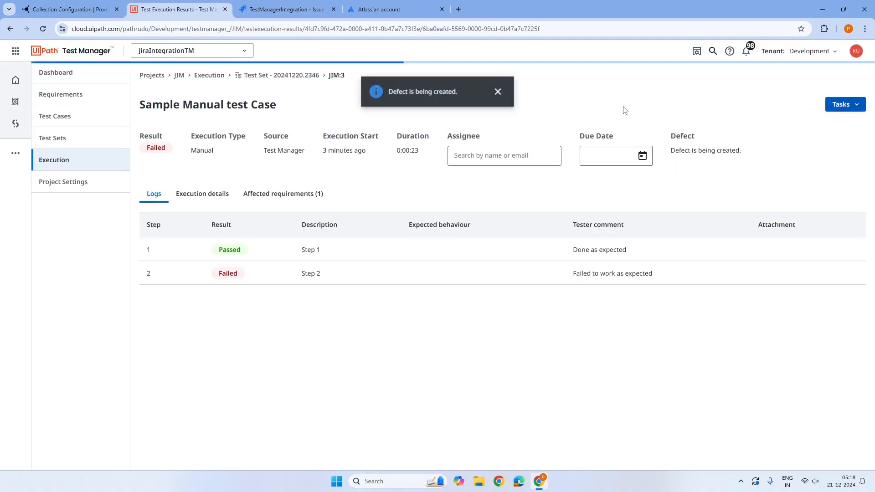
click(502, 90)
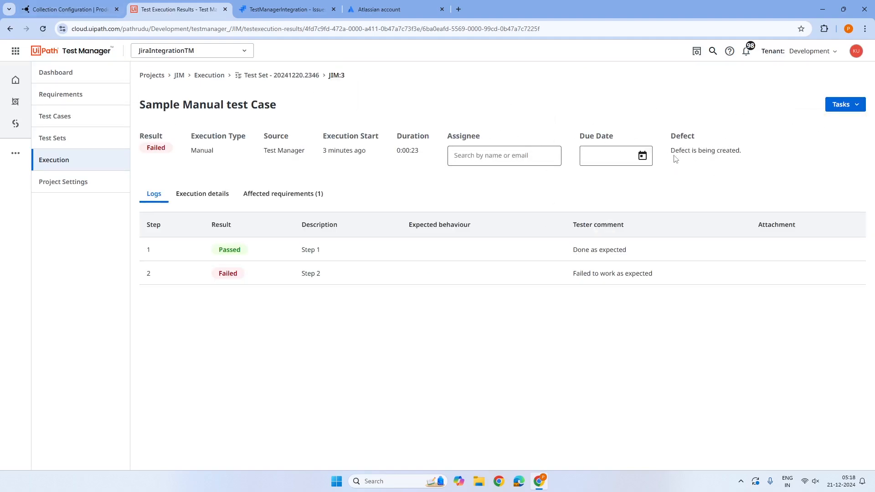
drag(672, 153, 758, 155)
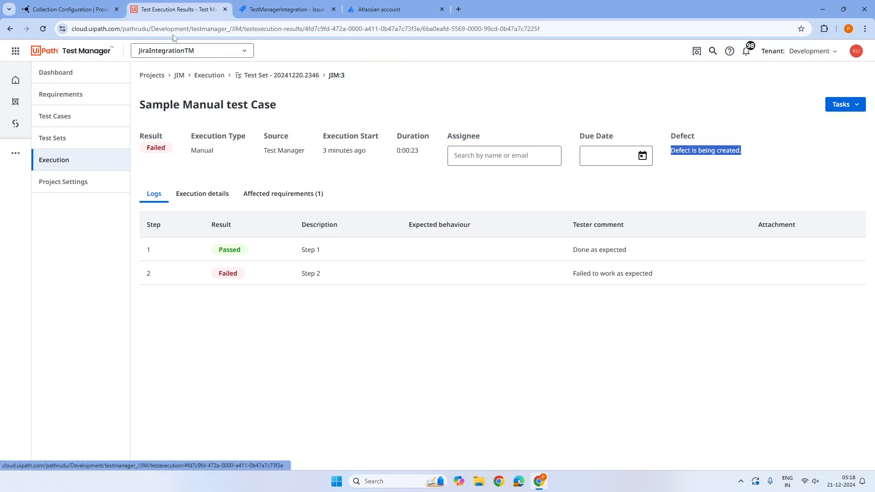
Step: Return to Planview Hub, close the TM_Defect collection, and check the refreshed pending and failed artifact activities
click(69, 9)
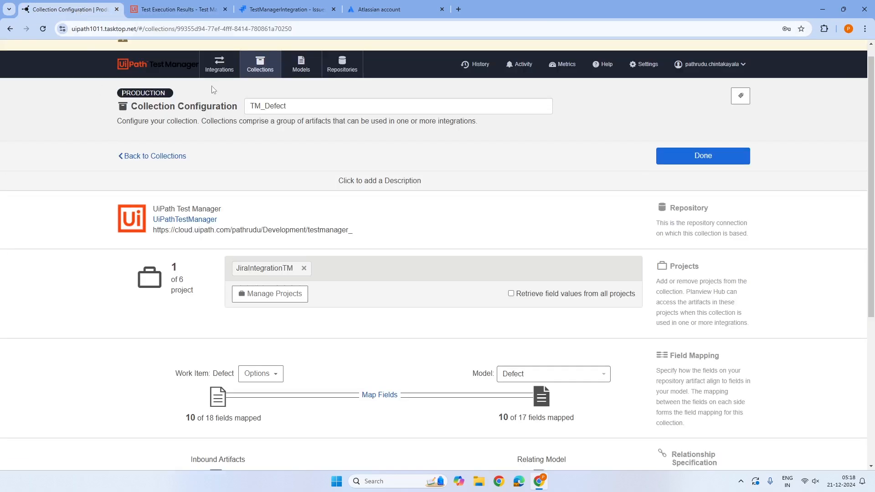
click(708, 158)
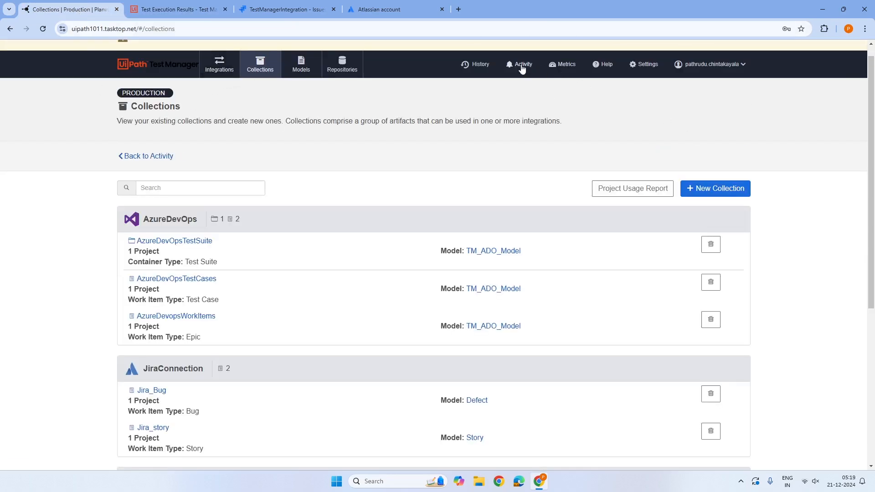
click(519, 64)
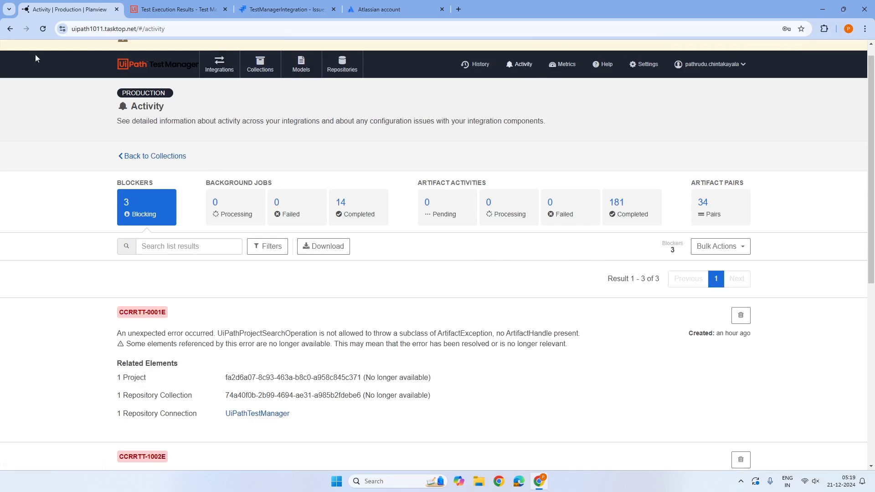
click(42, 29)
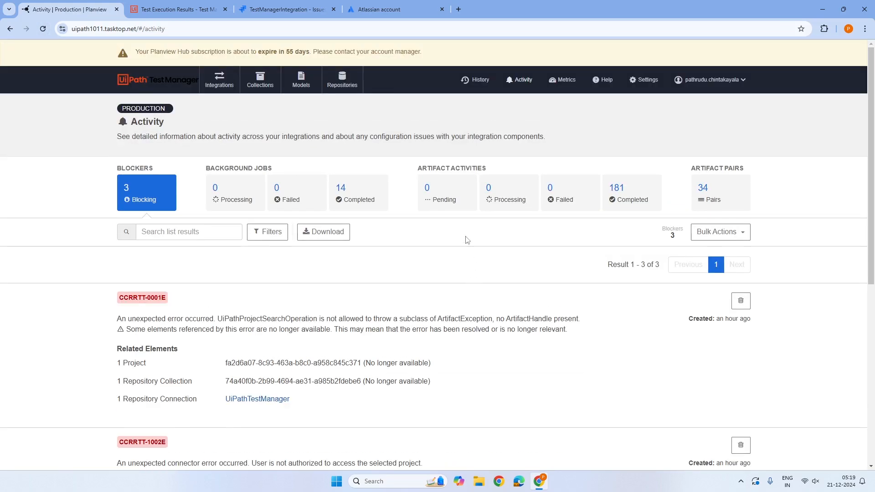
click(450, 196)
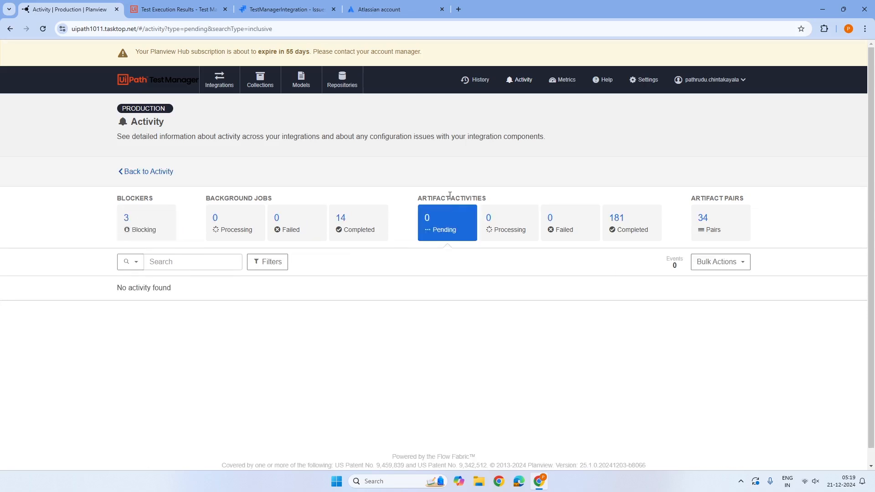
click(558, 230)
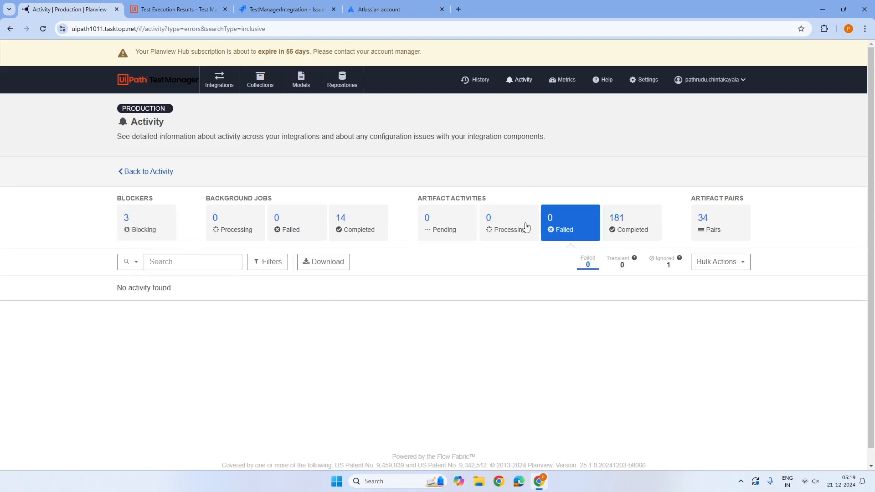
Step: Reload the Activity page and review the pending and completed artifact activities for the new defect's sync
click(633, 223)
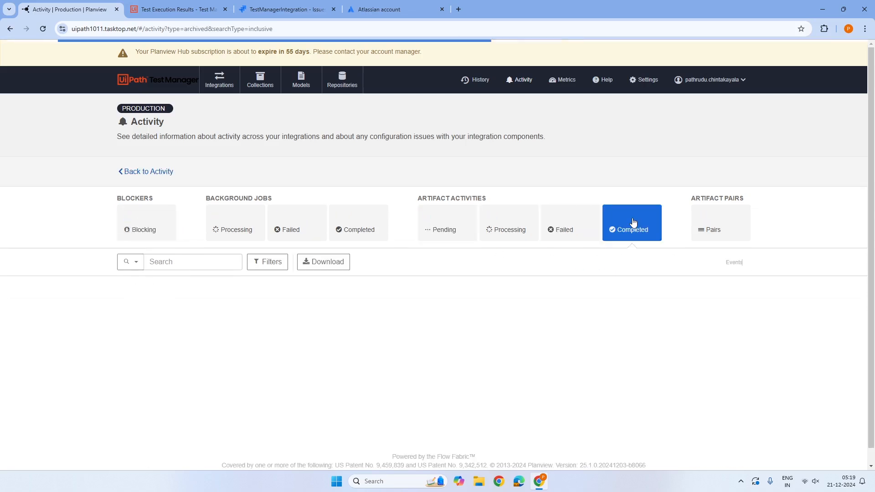
click(444, 221)
scroll(417, 303, down, 1)
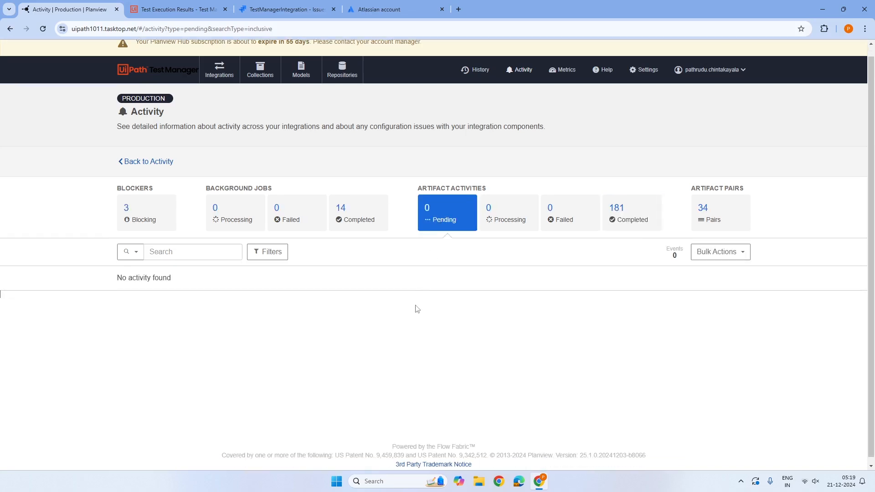
click(43, 29)
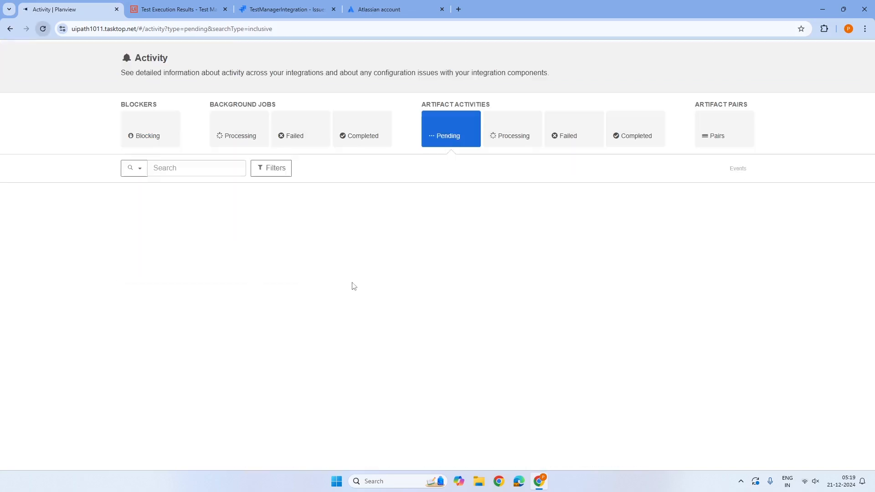
scroll(480, 274, down, 1)
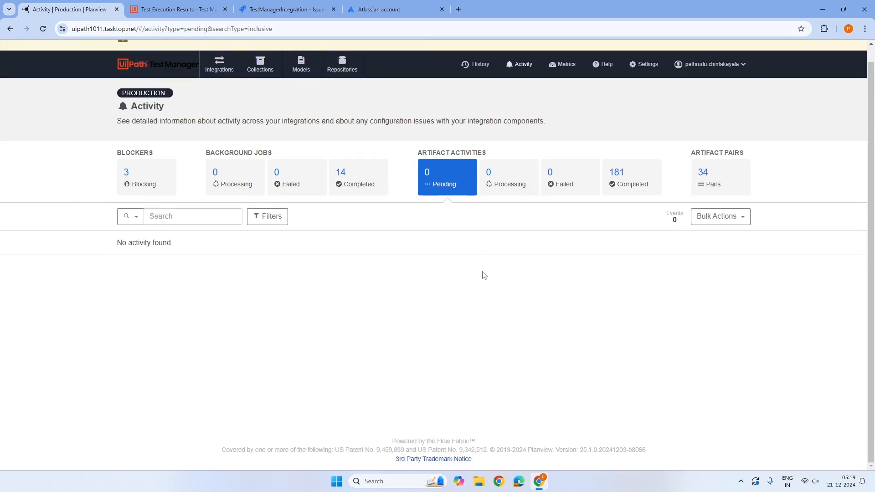
click(641, 185)
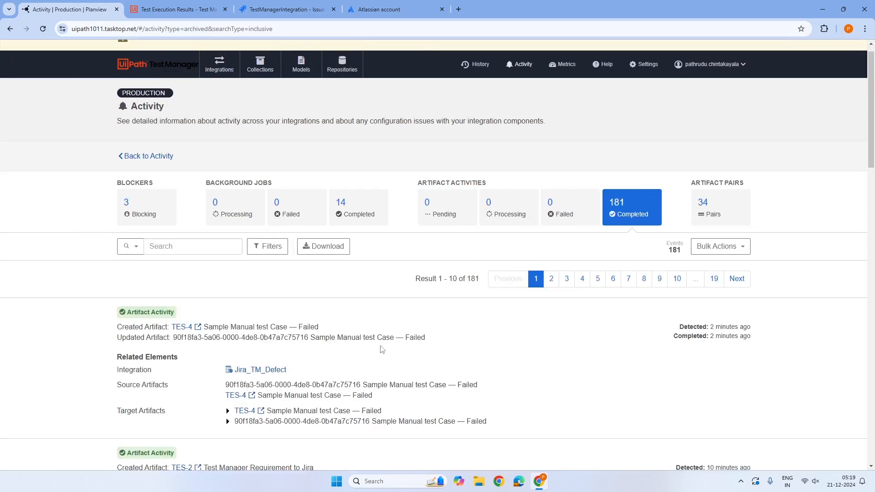
scroll(382, 348, down, 4)
scroll(382, 349, up, 2)
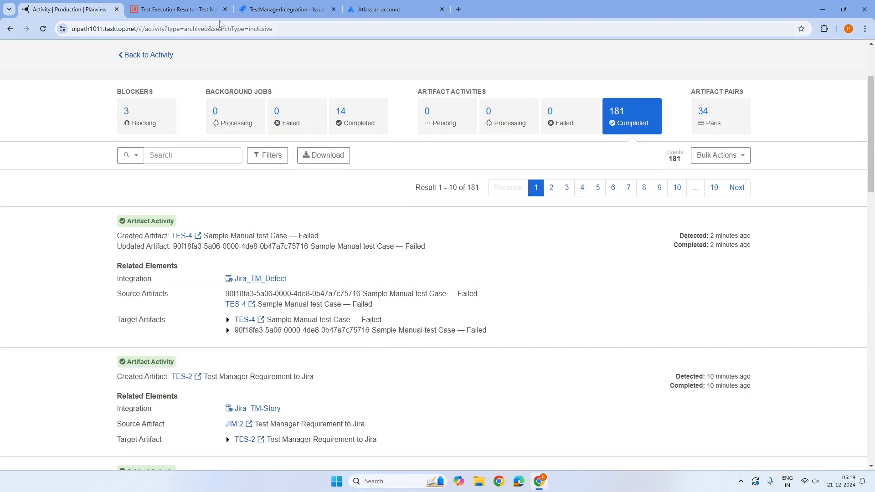
Step: Reload the Jira issue list, return to Planview Hub and monitor the pending, processing and completed artifact activities
click(285, 10)
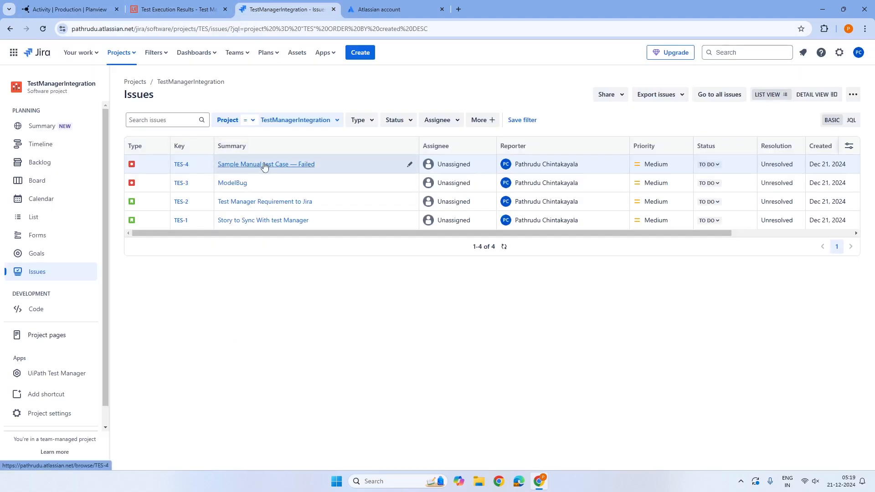
click(44, 29)
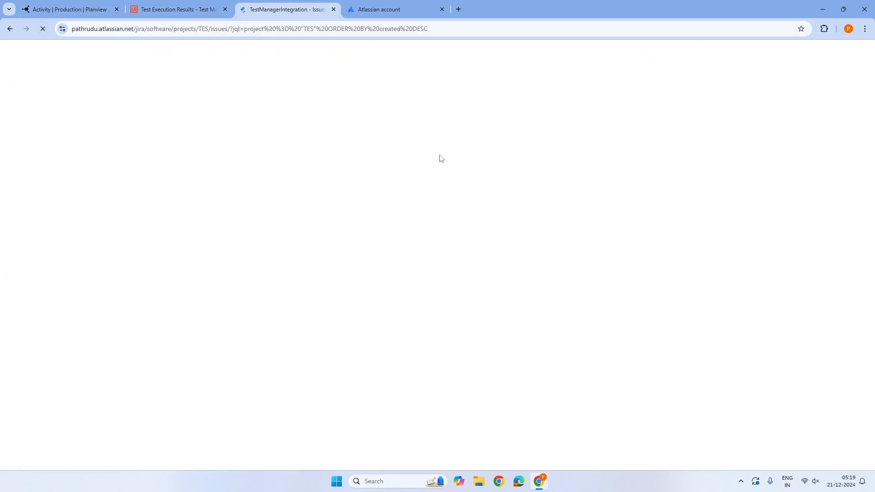
click(91, 9)
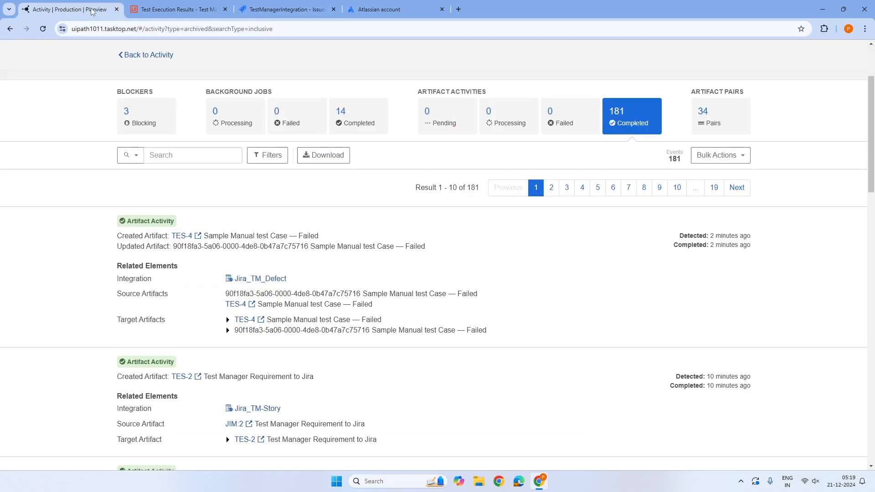
click(462, 129)
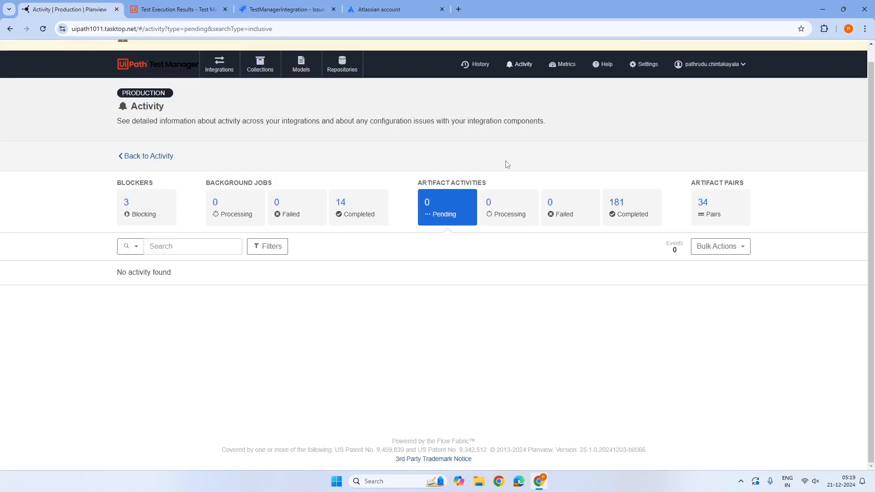
click(510, 209)
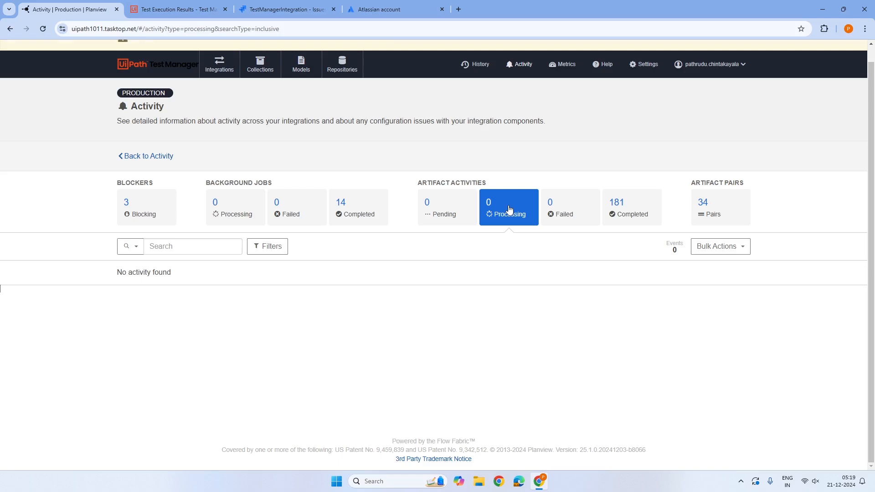
click(469, 214)
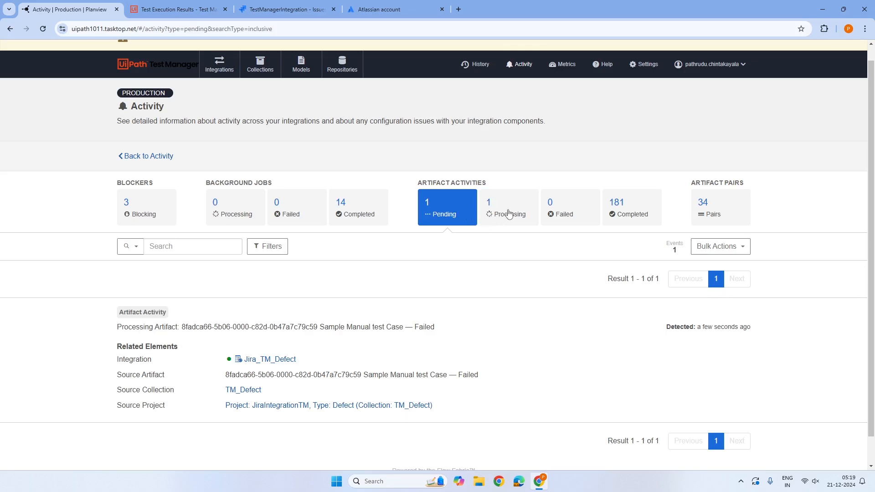
click(506, 215)
click(466, 223)
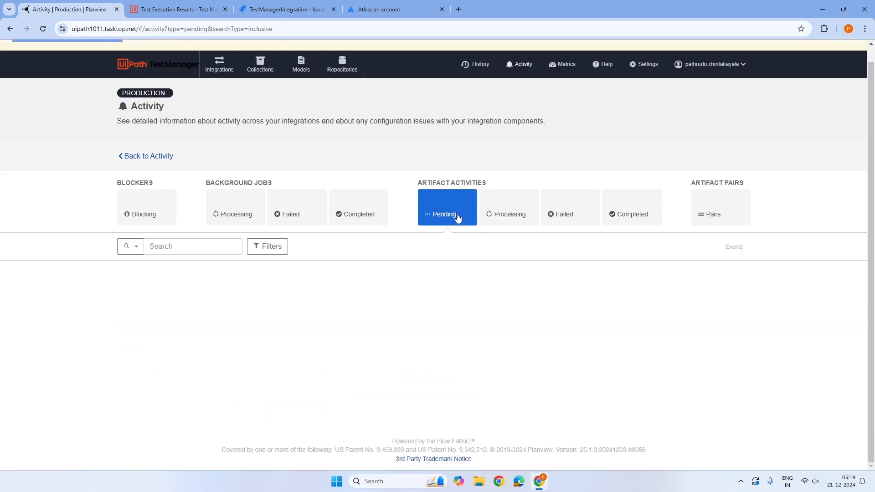
click(610, 223)
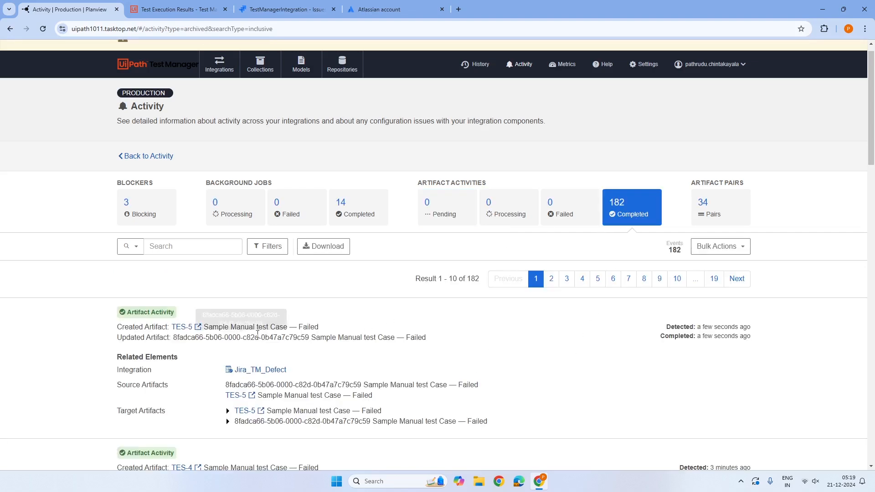
Step: Reload the TestManagerIntegration issue list in Jira and the execution result in Test Manager to check for the synced defect
click(315, 10)
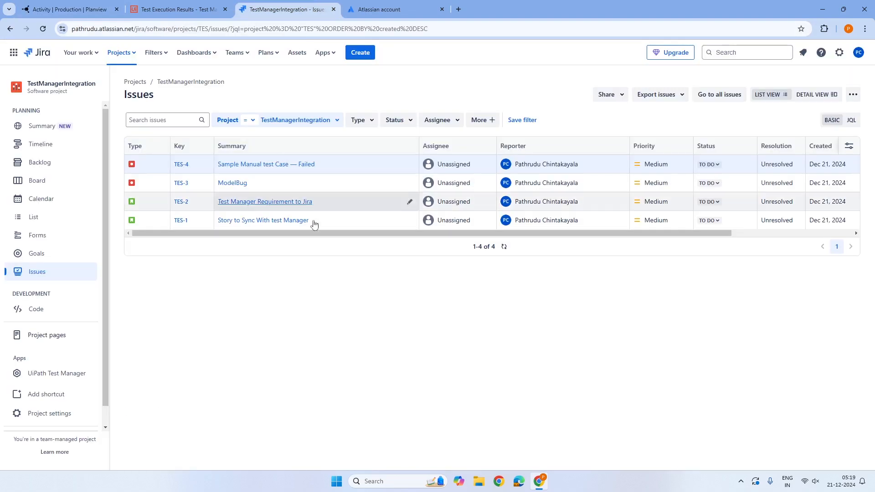
click(44, 30)
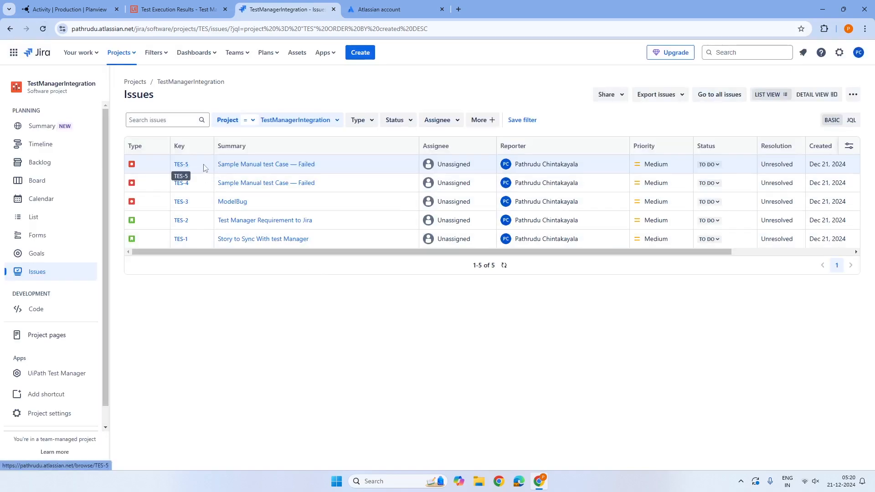
click(157, 10)
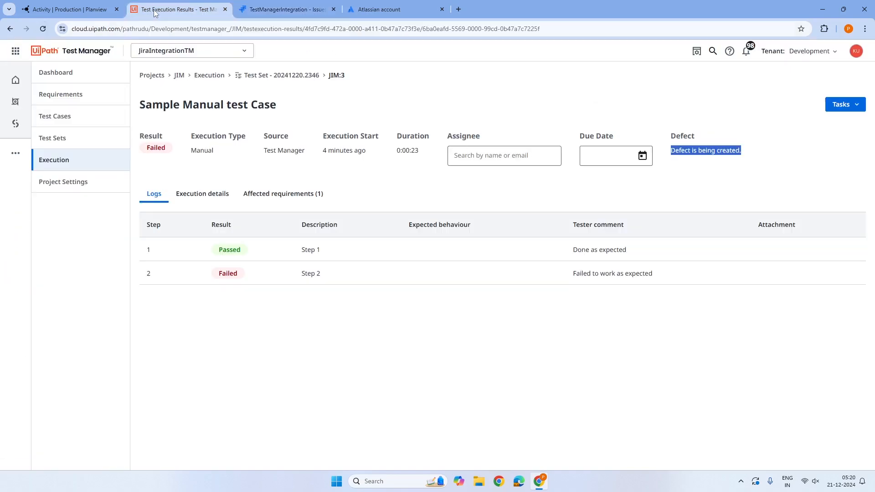
click(43, 29)
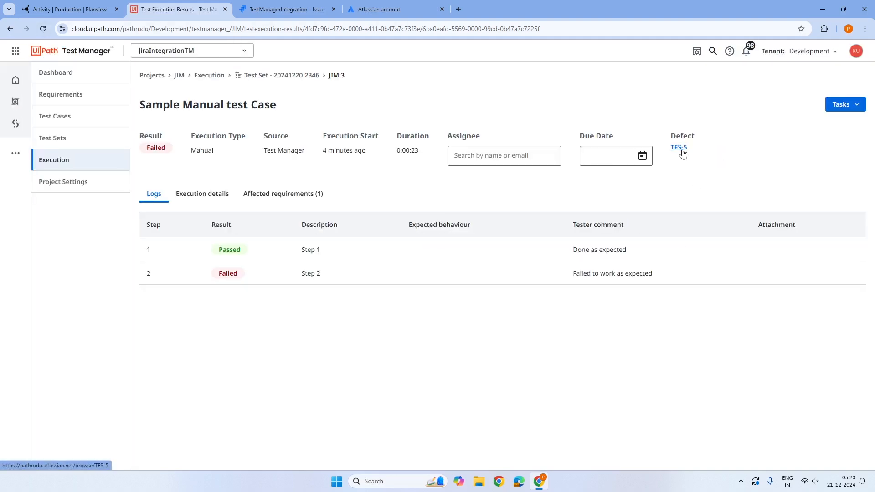
Step: Open the linked defect TES-5 from the execution result in a new browser tab and examine its test steps and linked story
right_click(681, 152)
click(704, 160)
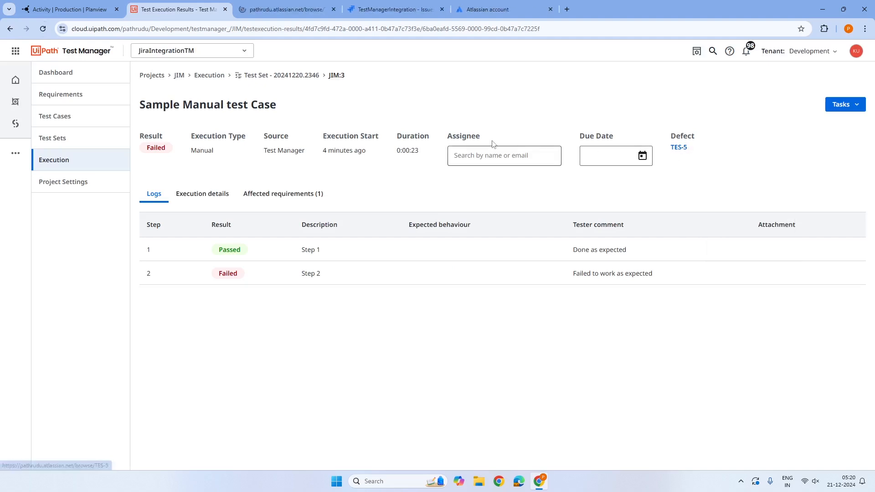
click(278, 12)
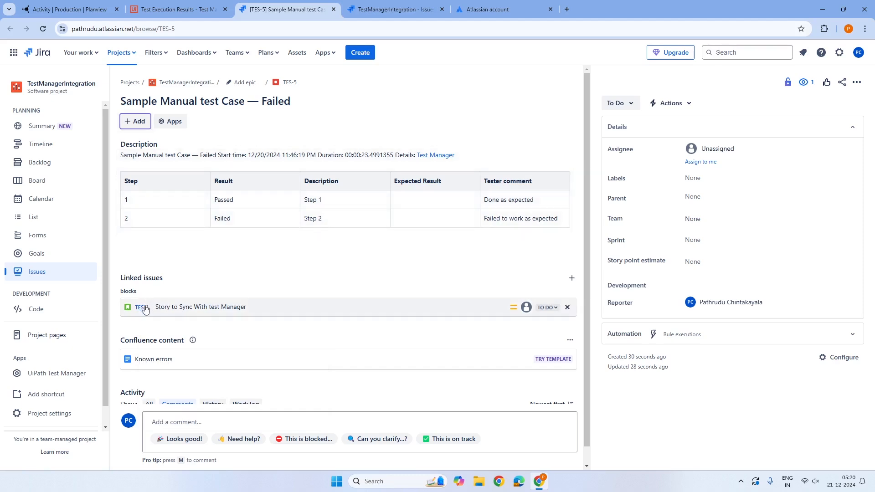
mouse_move(141, 310)
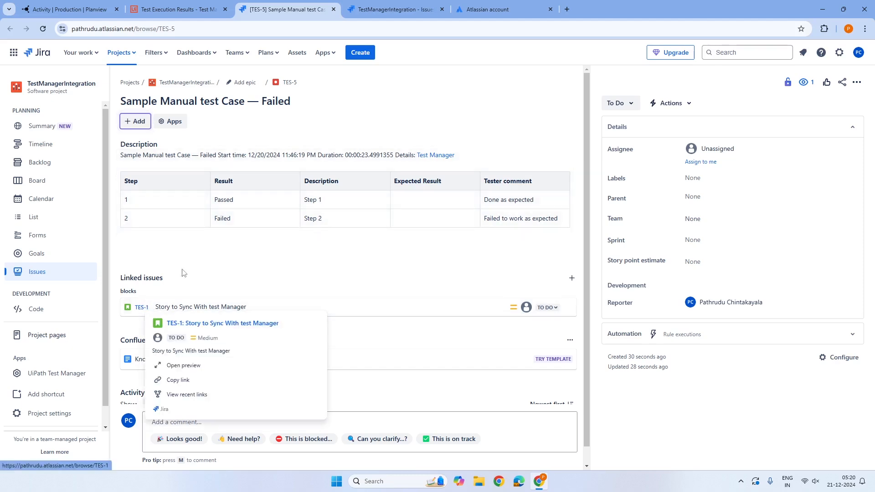
Step: Switch to Planview Hub and open the list of collections
click(81, 12)
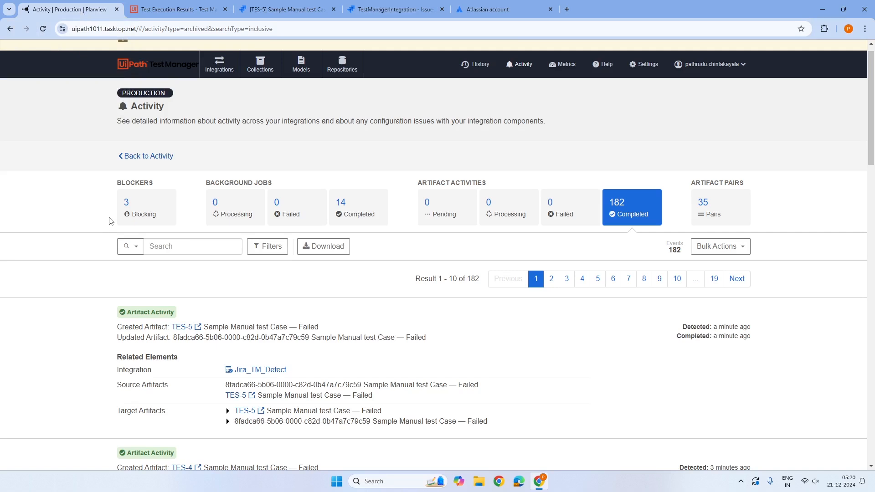
click(260, 66)
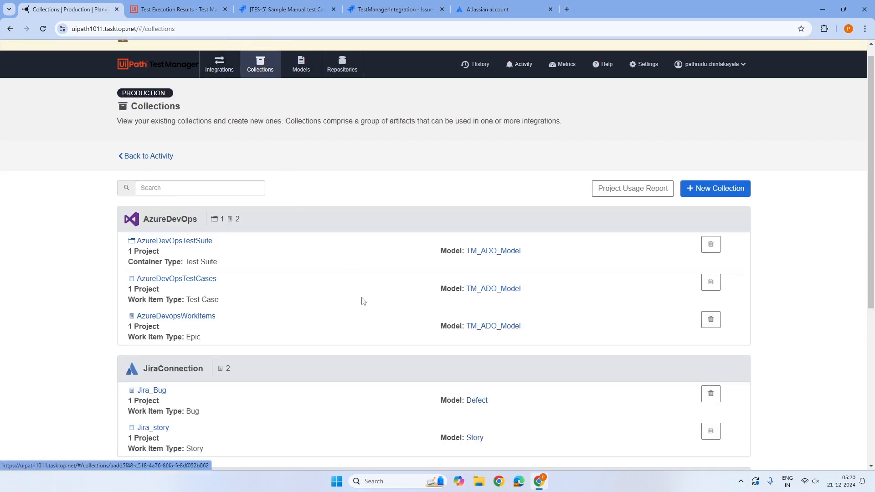